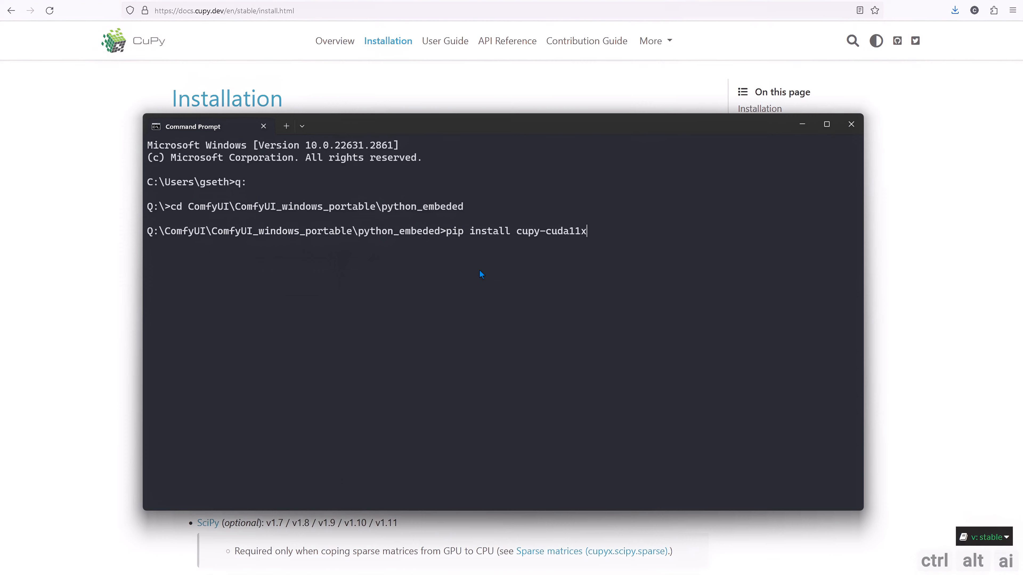
# Install cupy-cuda11x with pip and run the cupyx install_library tool for the cutensor library with CUDA 11.x
pyautogui.press('Return')
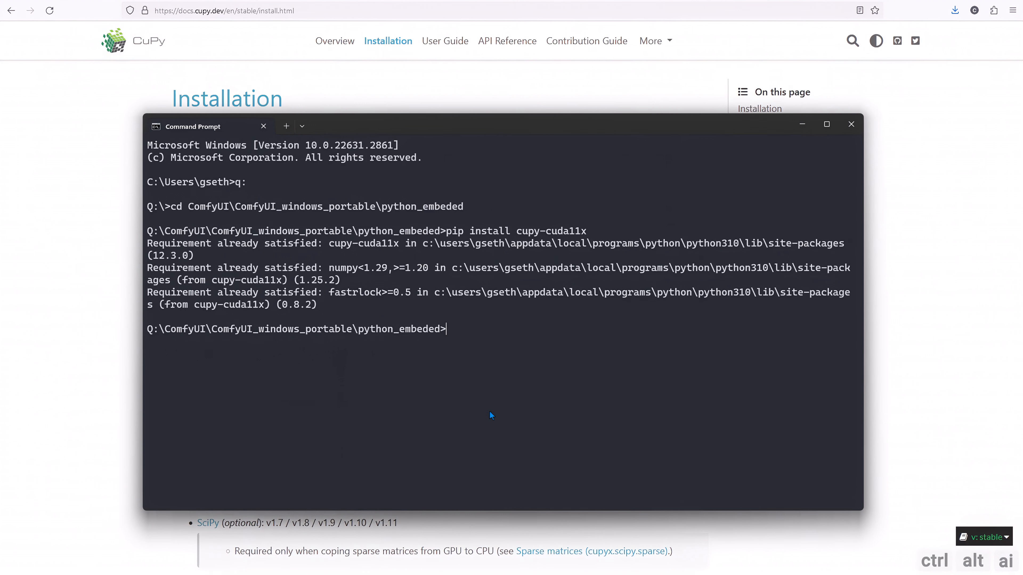
pyautogui.write('python.exe -m cupyx.tools.install_library --cuda 11.x --library cutensor')
pyautogui.press('Return')
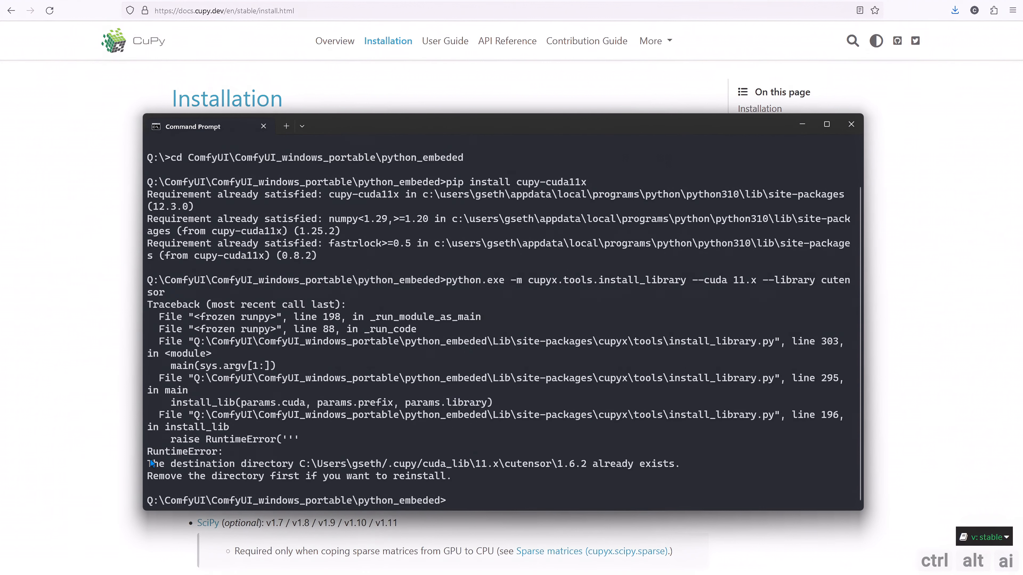
# Copy the destination directory message from the cutensor installer output and exit the command prompt
pyautogui.moveTo(151, 463); pyautogui.dragTo(673, 464)
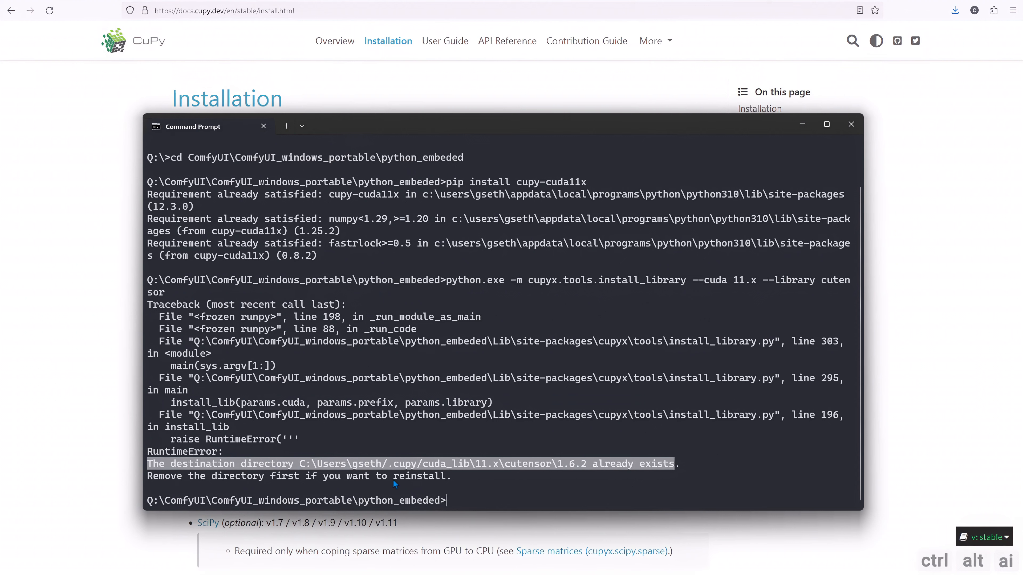
pyautogui.hotkey('ctrl', 'c')
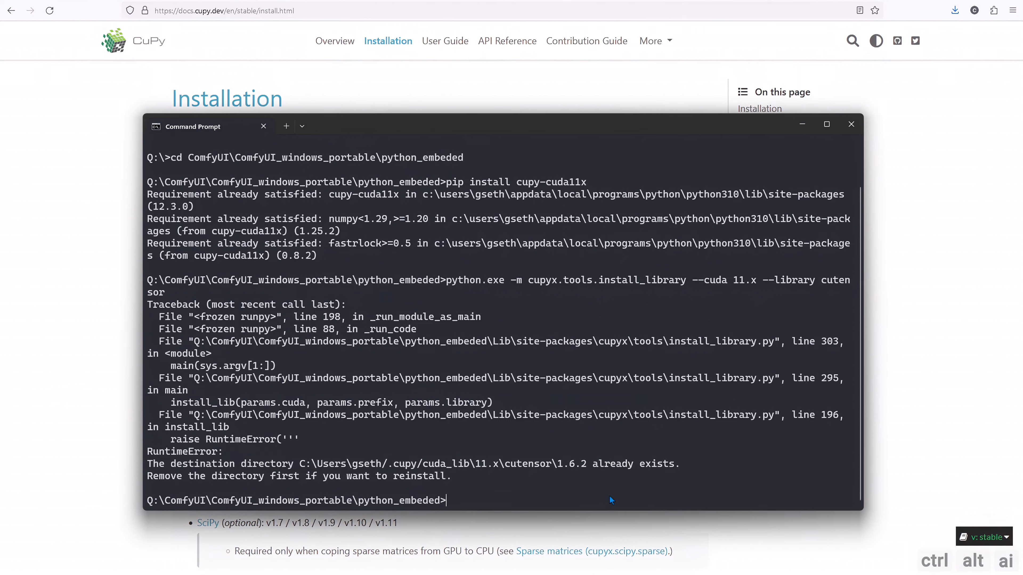
pyautogui.write('exit')
pyautogui.press('Return')
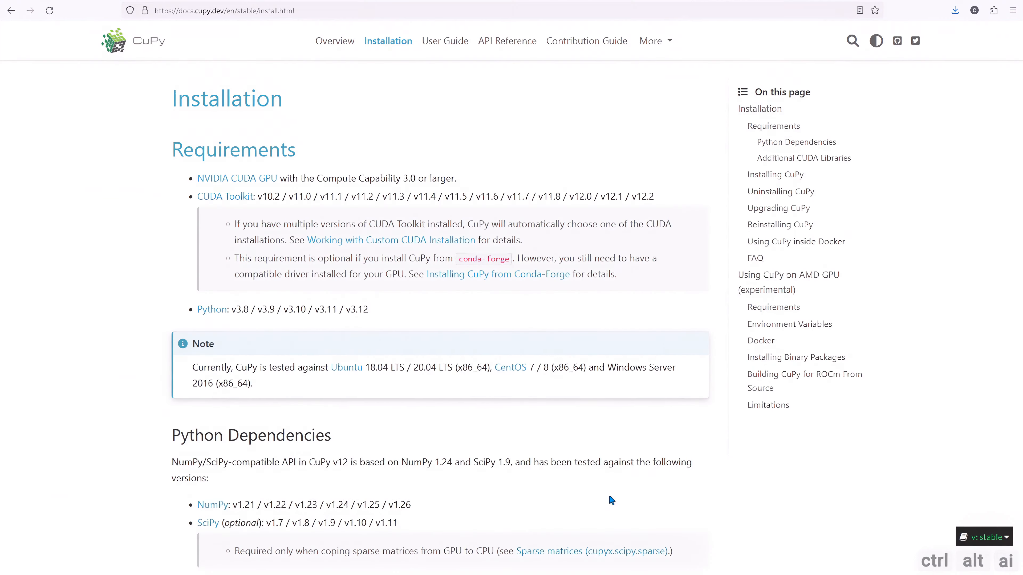
# Switch to ComfyUI and review the installed custom nodes in ComfyUI Manager using the installed filter
pyautogui.hotkey('alt', 'Tab')
pyautogui.click(957, 537)
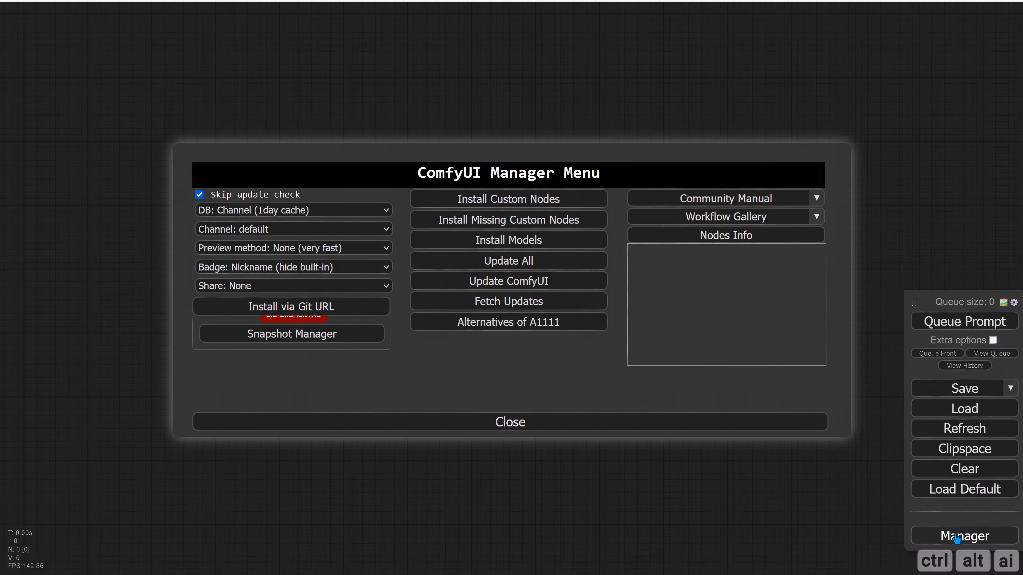
pyautogui.click(540, 201)
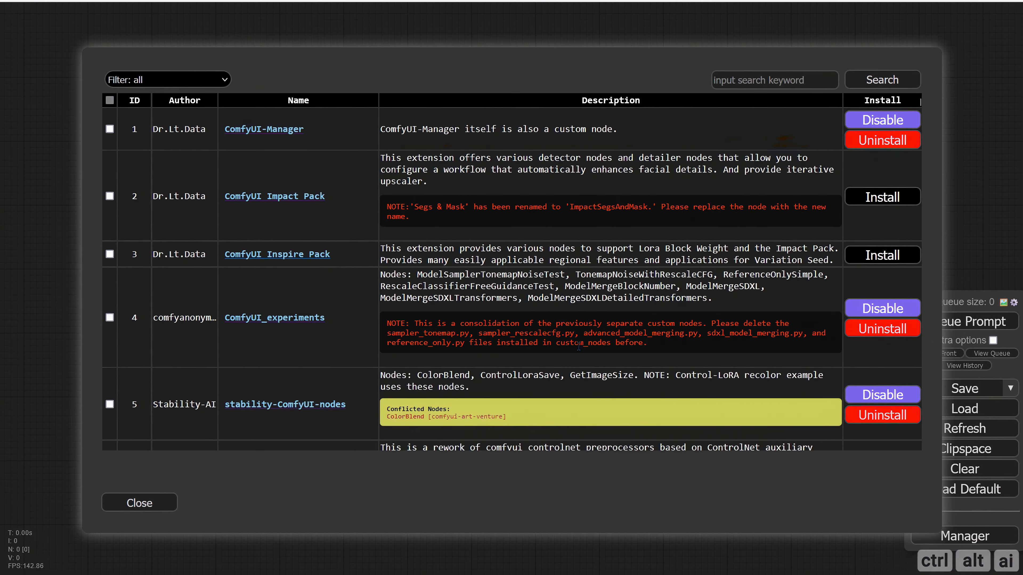
pyautogui.click(195, 78)
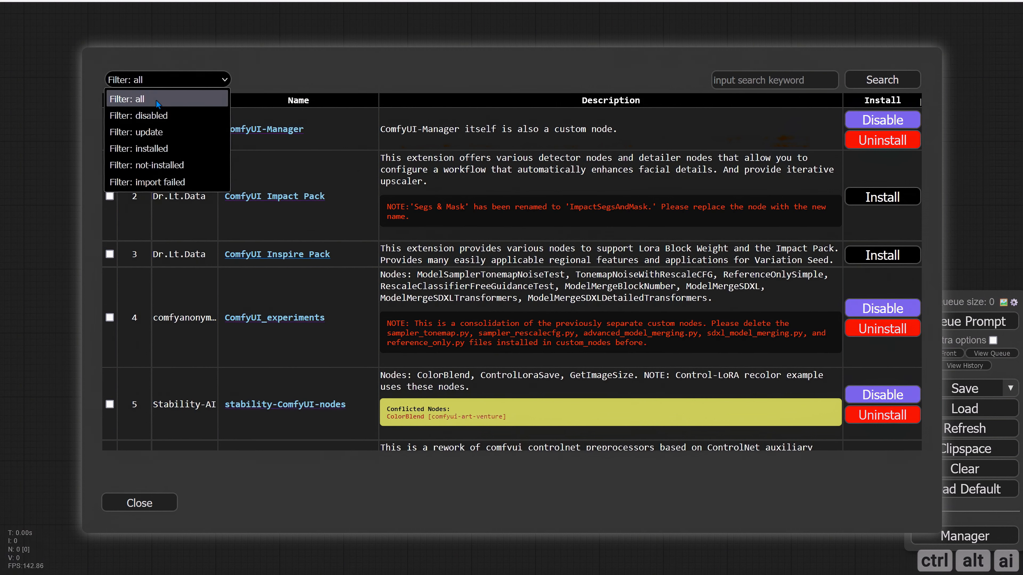
pyautogui.click(170, 150)
pyautogui.scroll(-6, 758, 412)
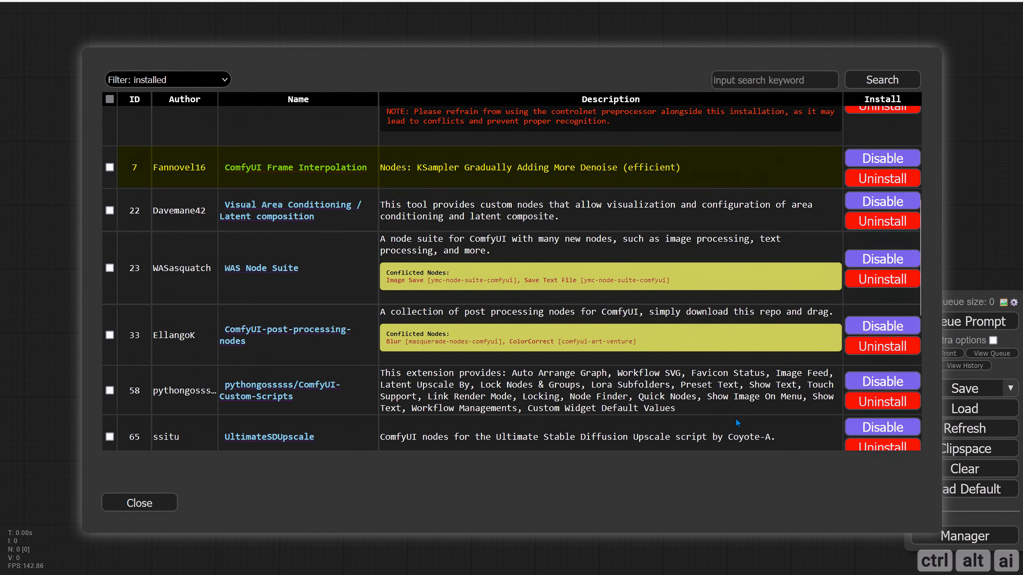
pyautogui.scroll(-5, 737, 407)
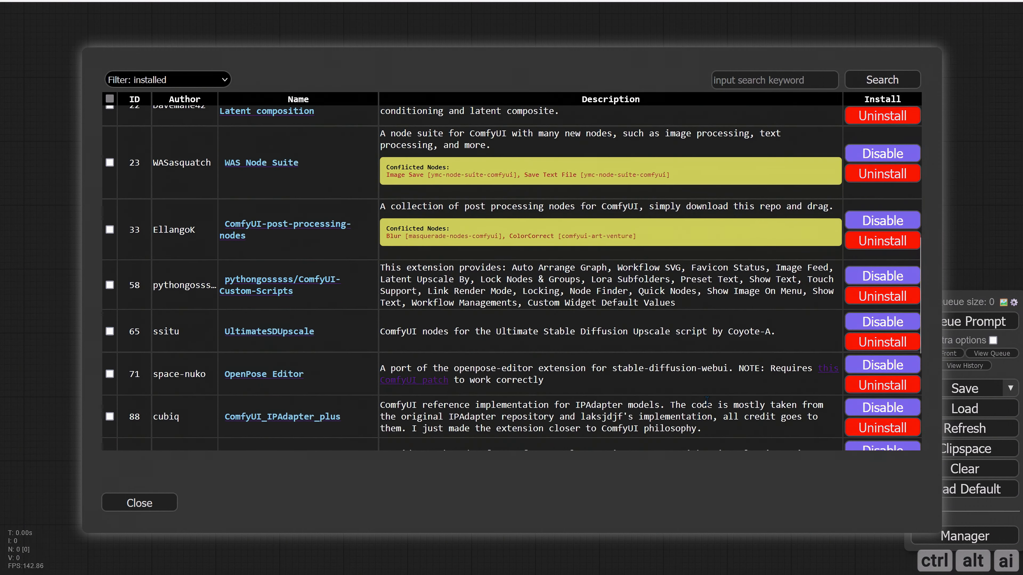
pyautogui.scroll(-2, 705, 405)
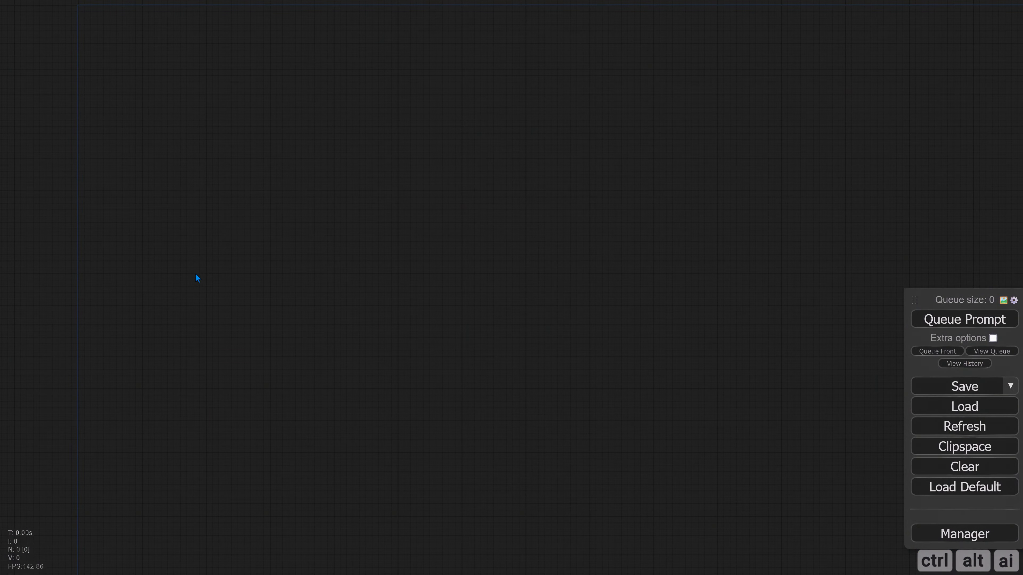
# Add an ImageOnlyCheckpointLoader node to the empty graph and place it at the left of the workspace
pyautogui.doubleClick(240, 271)
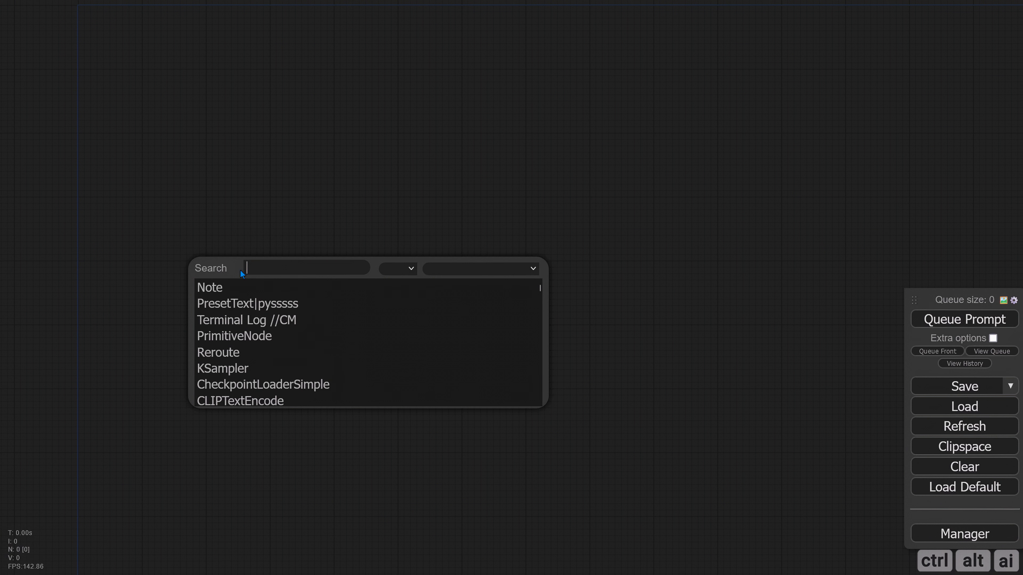
pyautogui.write('ima')
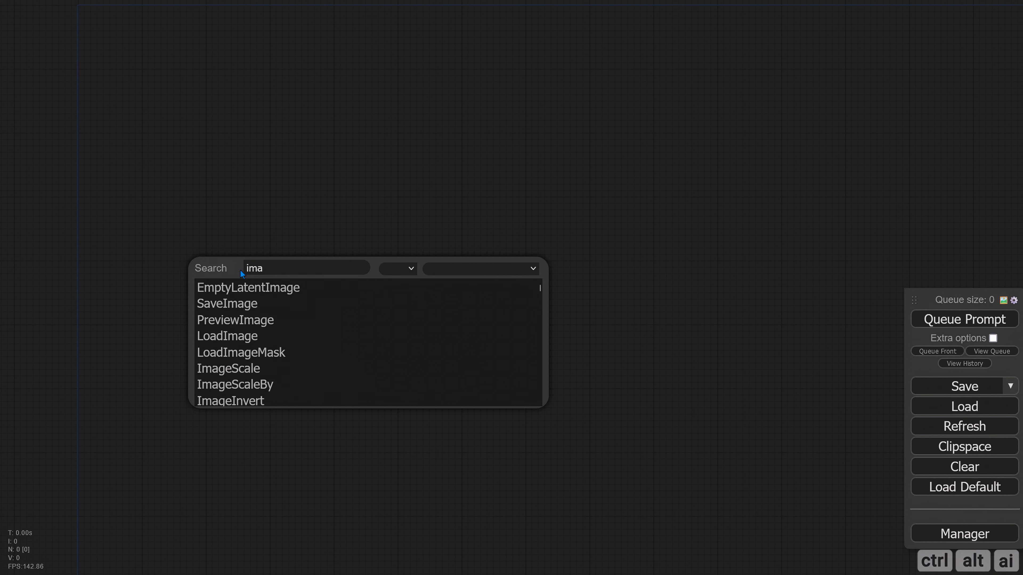
pyautogui.write('geonly')
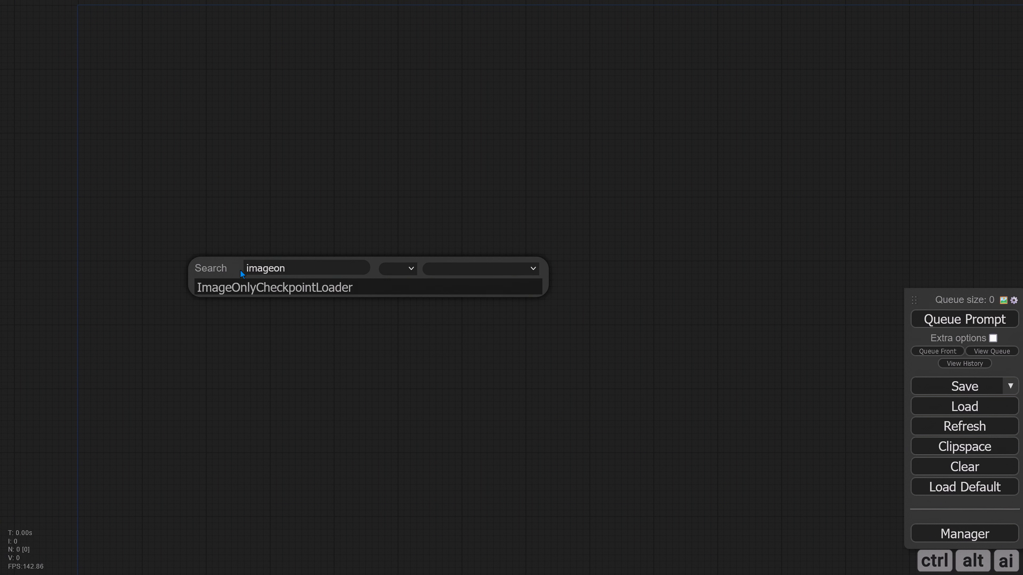
pyautogui.click(282, 288)
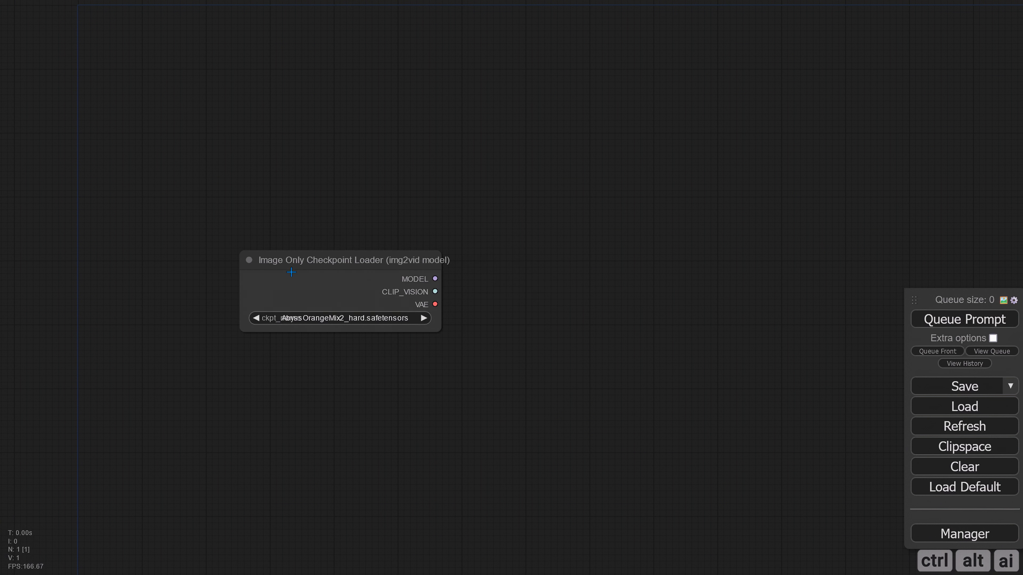
pyautogui.moveTo(323, 258); pyautogui.dragTo(236, 240)
pyautogui.moveTo(359, 270); pyautogui.dragTo(295, 294)
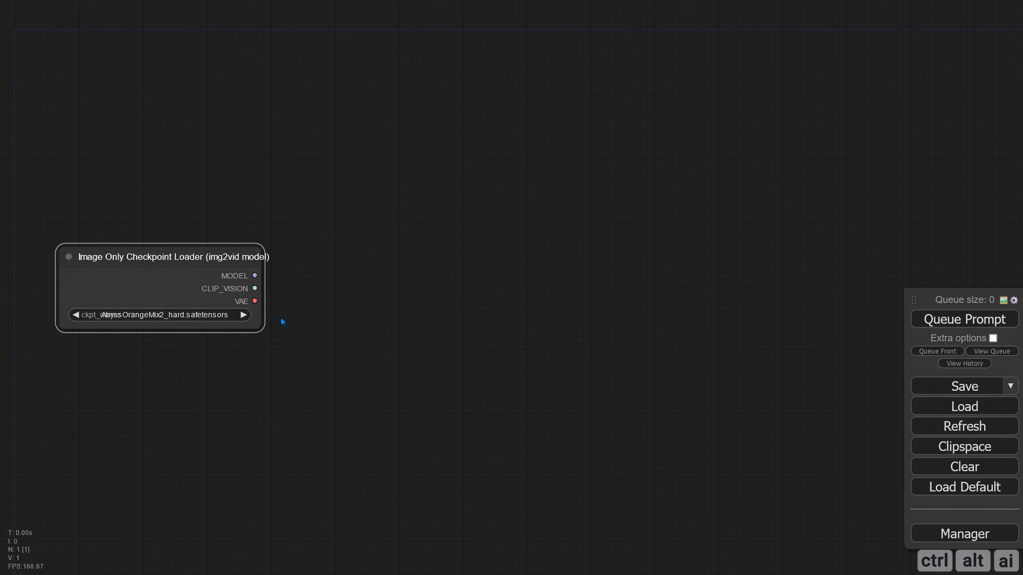
# Add a VideoLinearCFGGuidance node to the upper right of the checkpoint loader
pyautogui.doubleClick(369, 191)
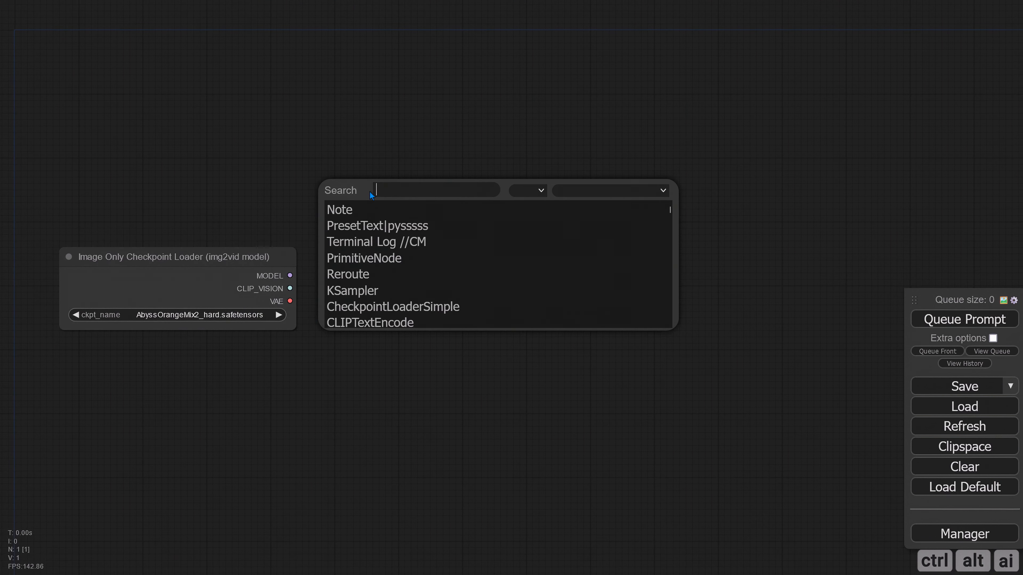
pyautogui.write('Video')
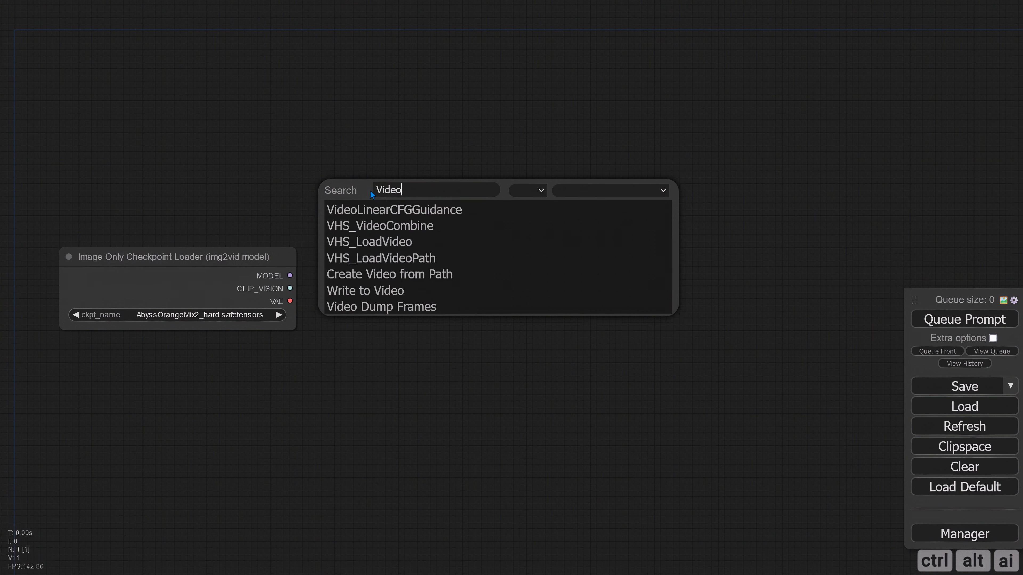
pyautogui.click(406, 214)
pyautogui.moveTo(423, 197); pyautogui.dragTo(389, 195)
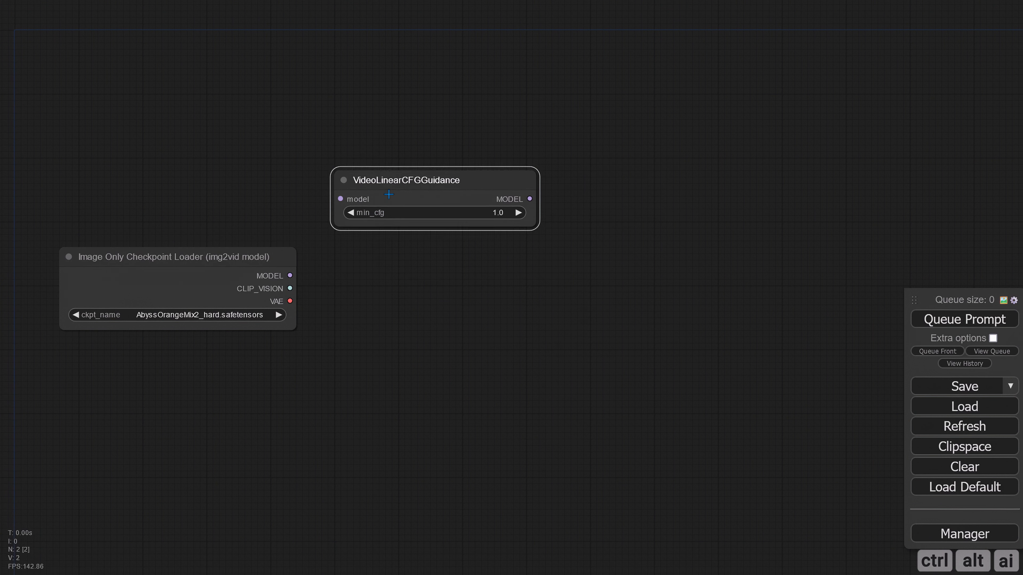
# Add an SVD_img2vid_Conditioning node and place it directly below the VideoLinearCFGGuidance node
pyautogui.moveTo(398, 296); pyautogui.dragTo(391, 251)
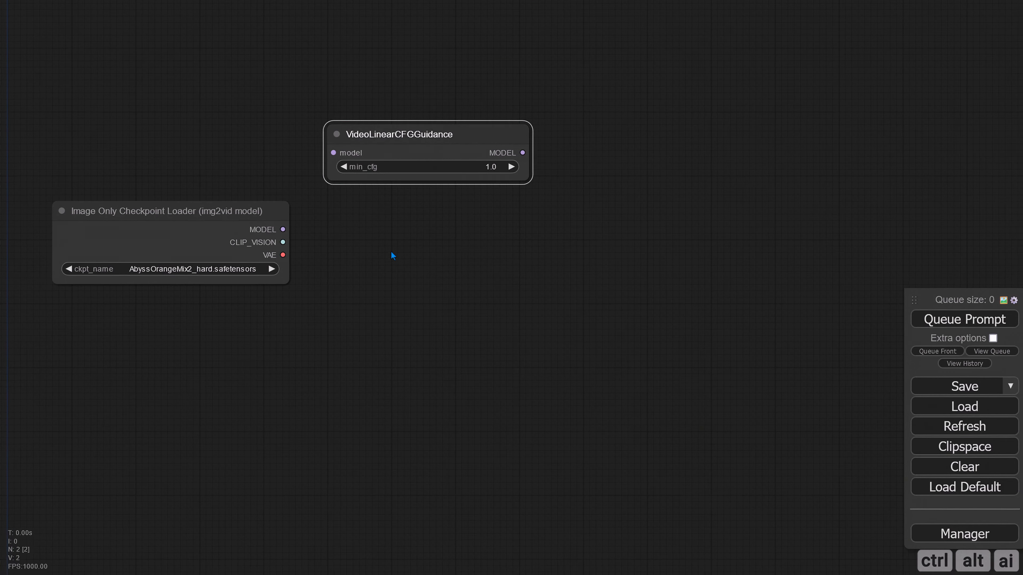
pyautogui.doubleClick(388, 263)
pyautogui.write('svd')
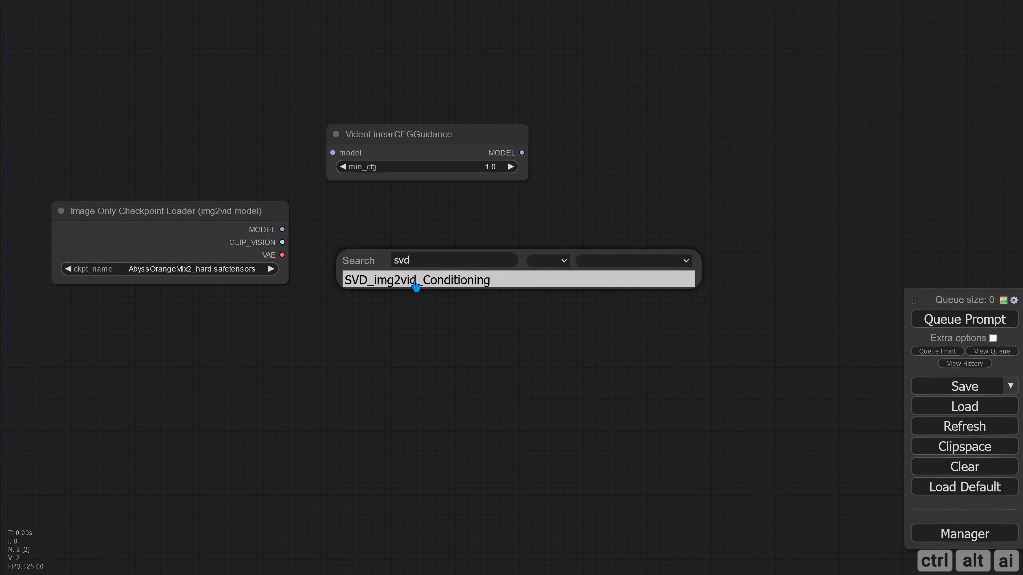
pyautogui.click(415, 285)
pyautogui.moveTo(432, 254); pyautogui.dragTo(374, 220)
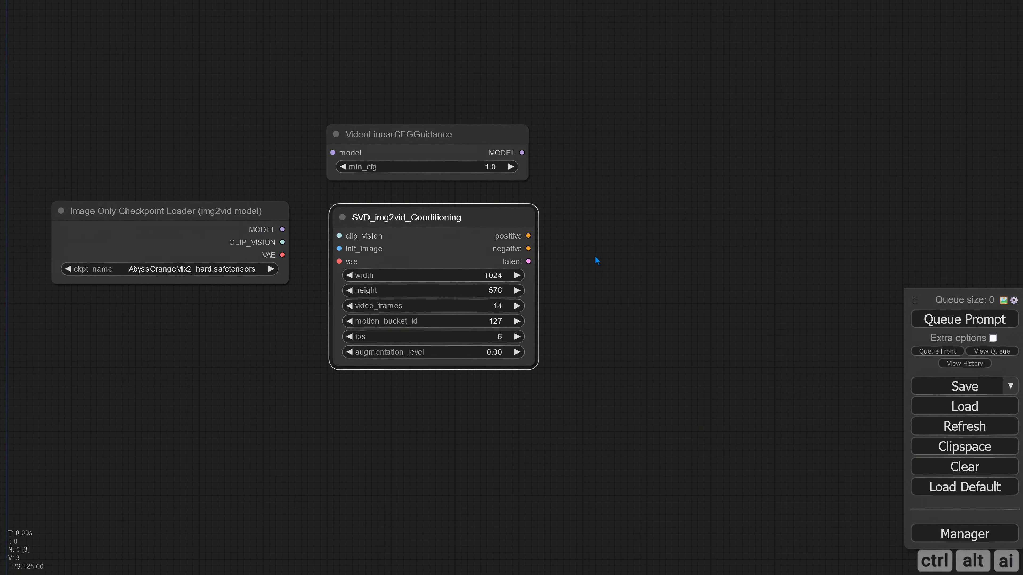
# Add a KSampler node and place it to the right of the SVD_img2vid_Conditioning node
pyautogui.moveTo(594, 256); pyautogui.dragTo(439, 256)
pyautogui.doubleClick(471, 205)
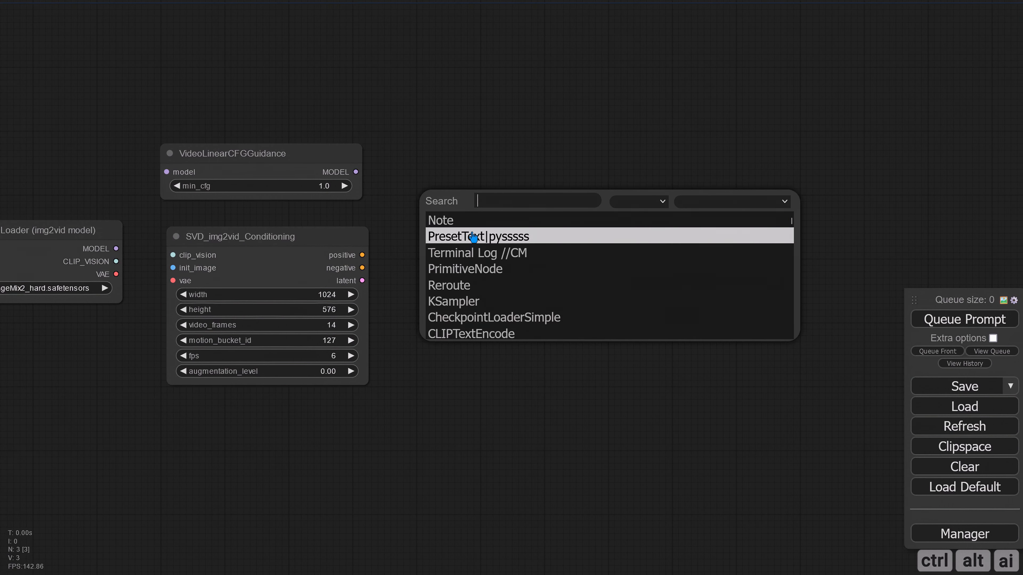
pyautogui.write('ksam')
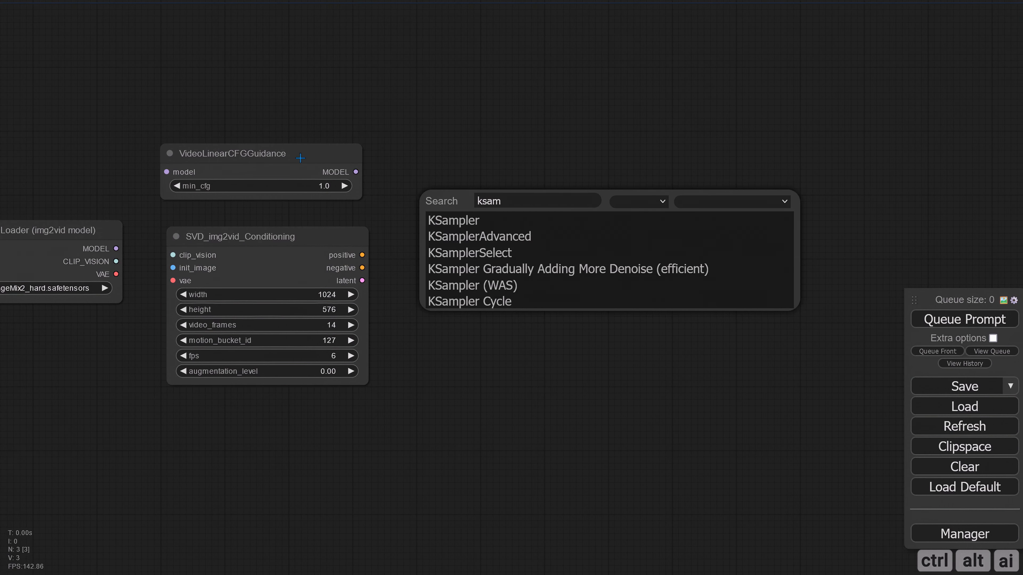
pyautogui.click(507, 224)
pyautogui.moveTo(517, 191); pyautogui.dragTo(469, 208)
# Add a VAE Decode node and place it to the right of the KSampler
pyautogui.moveTo(665, 447); pyautogui.dragTo(399, 451)
pyautogui.doubleClick(459, 237)
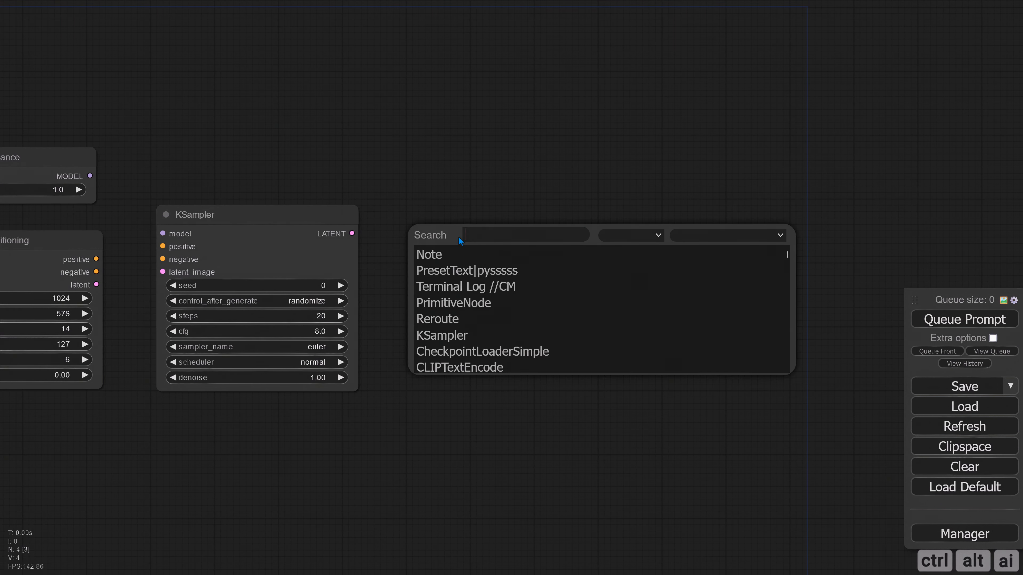
pyautogui.write('vae')
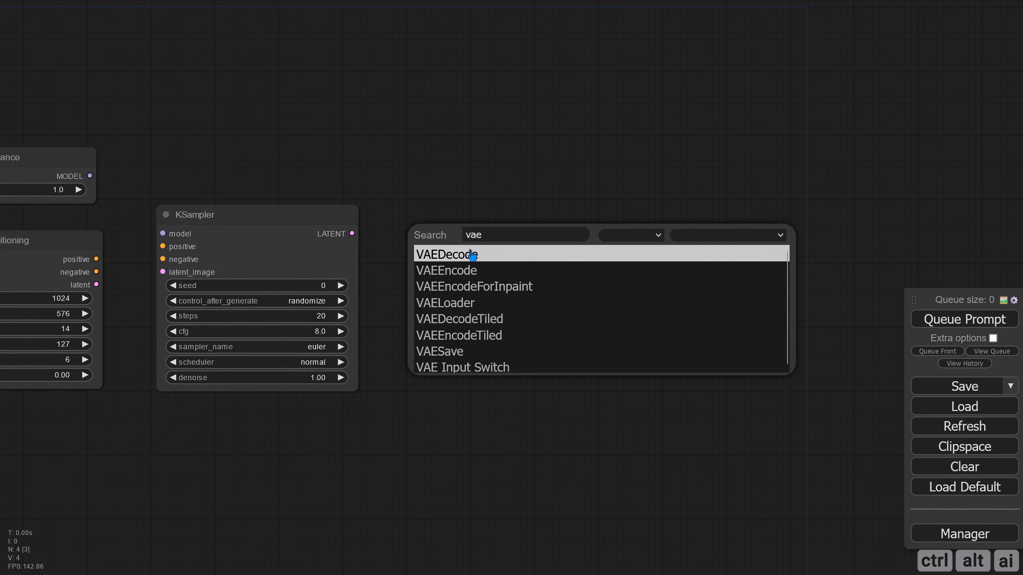
pyautogui.click(468, 254)
pyautogui.moveTo(484, 237); pyautogui.dragTo(422, 244)
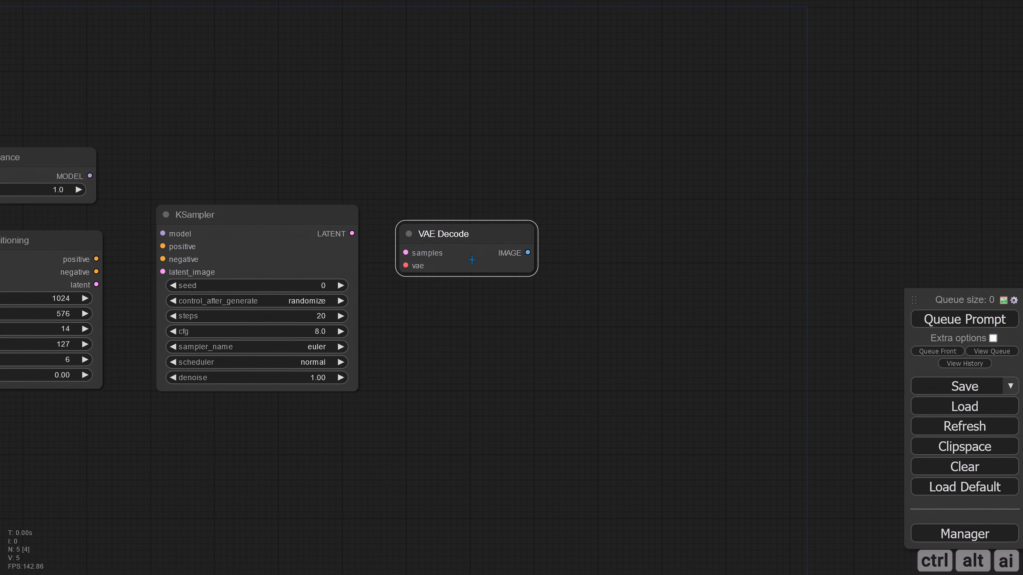
# Add a Preview Image node connected to the VAE Decode image output, placed to its upper right
pyautogui.moveTo(627, 226); pyautogui.dragTo(502, 180)
pyautogui.click(556, 248)
pyautogui.click(506, 278)
pyautogui.moveTo(504, 345); pyautogui.dragTo(686, 270)
# Add a VHS_VideoCombine node and place it to the right of the Preview Image node
pyautogui.scroll(-3, 473, 359)
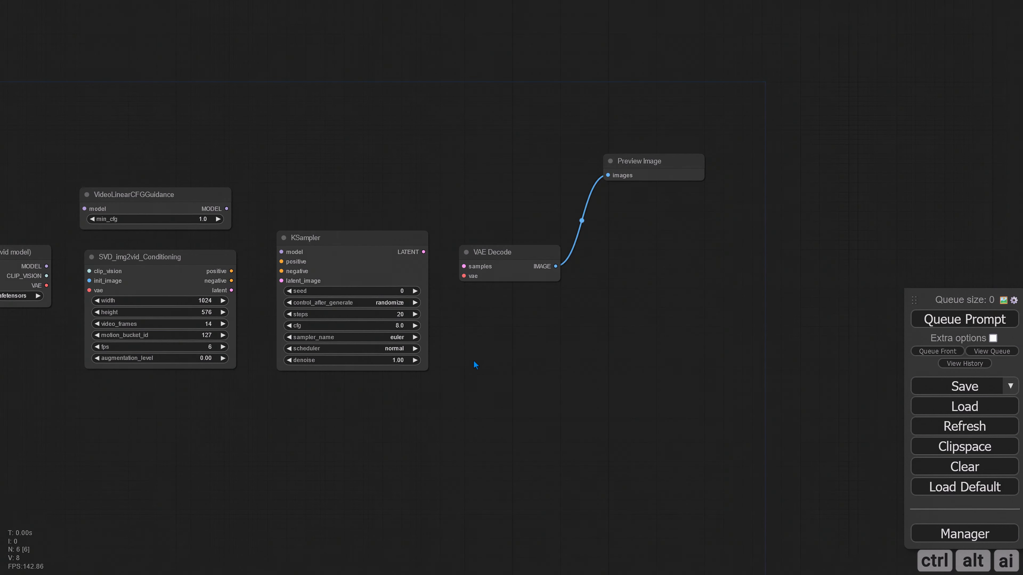
pyautogui.moveTo(375, 413); pyautogui.dragTo(636, 383)
pyautogui.moveTo(358, 387); pyautogui.dragTo(431, 388)
pyautogui.scroll(-3, 431, 386)
pyautogui.moveTo(646, 357); pyautogui.dragTo(382, 401)
pyautogui.moveTo(605, 334); pyautogui.dragTo(506, 328)
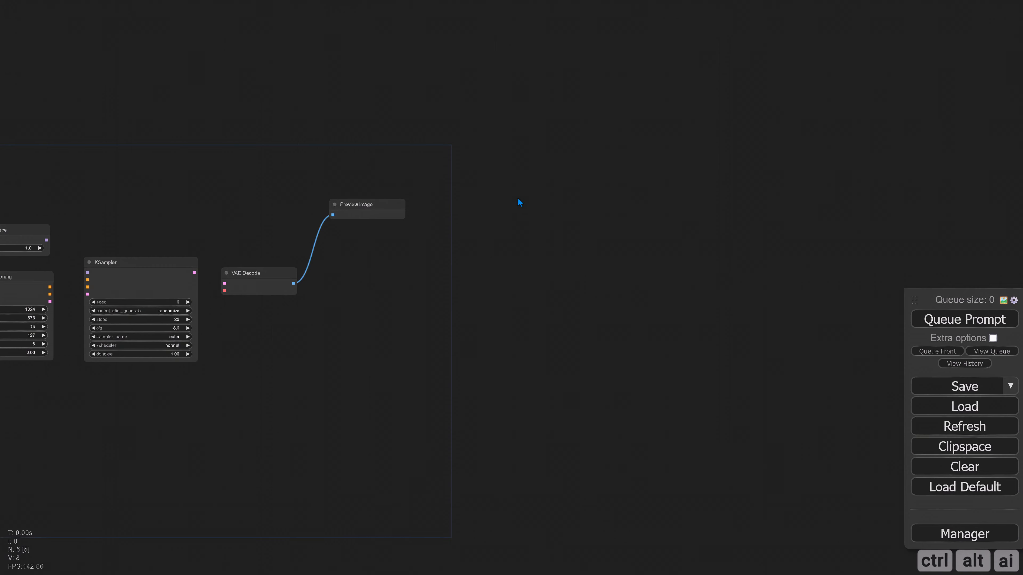
pyautogui.doubleClick(519, 199)
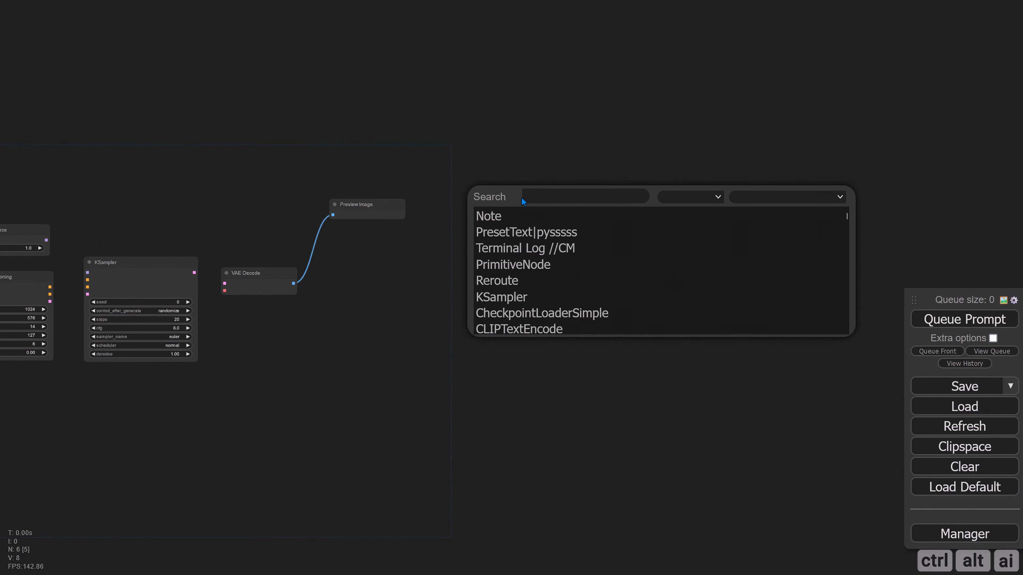
pyautogui.write('VHS')
pyautogui.click(568, 217)
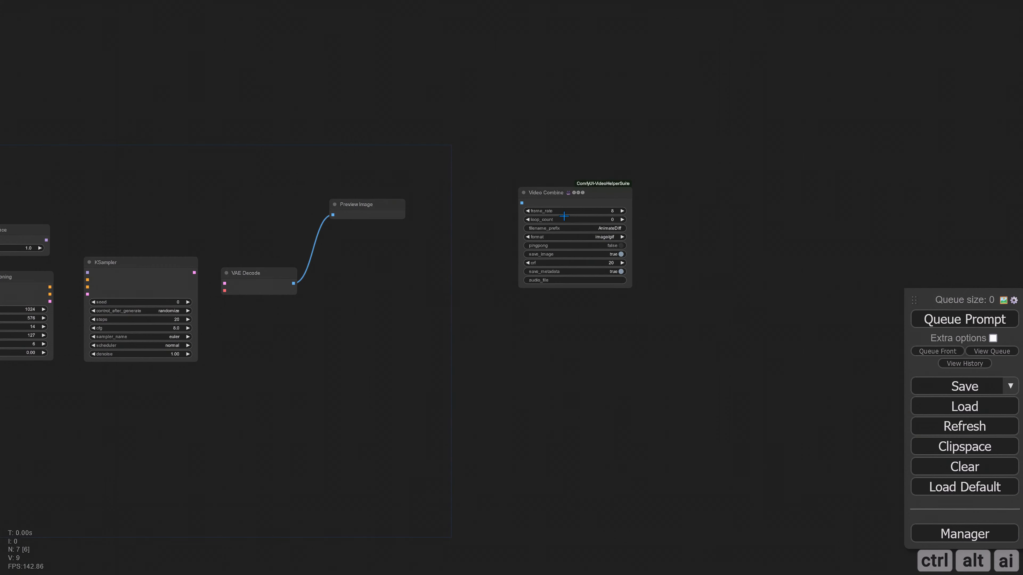
pyautogui.moveTo(570, 196); pyautogui.dragTo(518, 186)
# Add a Load Image node in the empty area to the left of the checkpoint loader
pyautogui.moveTo(401, 300); pyautogui.dragTo(667, 312)
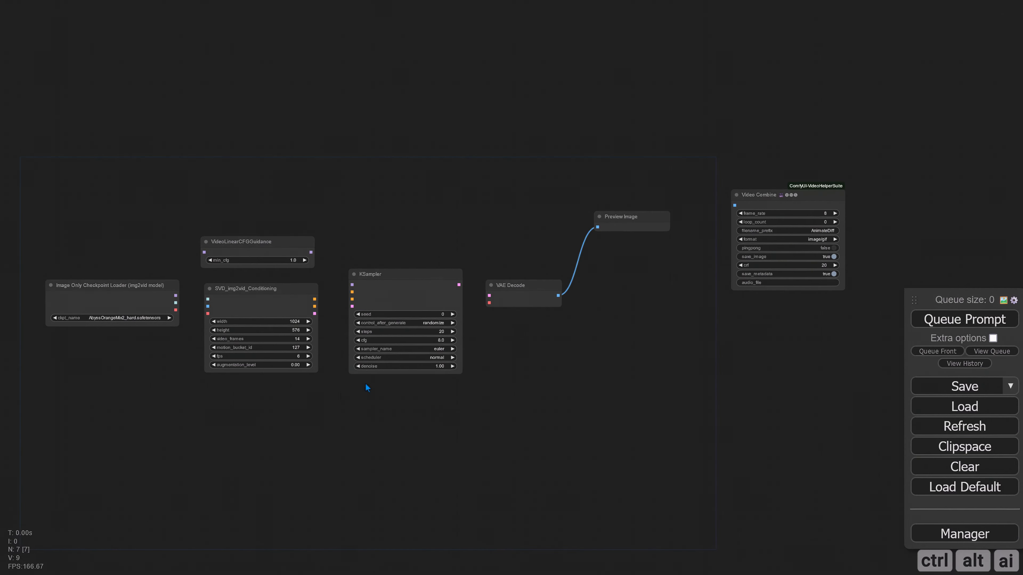
pyautogui.moveTo(197, 408); pyautogui.dragTo(413, 405)
pyautogui.moveTo(276, 393); pyautogui.dragTo(402, 395)
pyautogui.moveTo(174, 307); pyautogui.dragTo(334, 319)
pyautogui.doubleClick(251, 234)
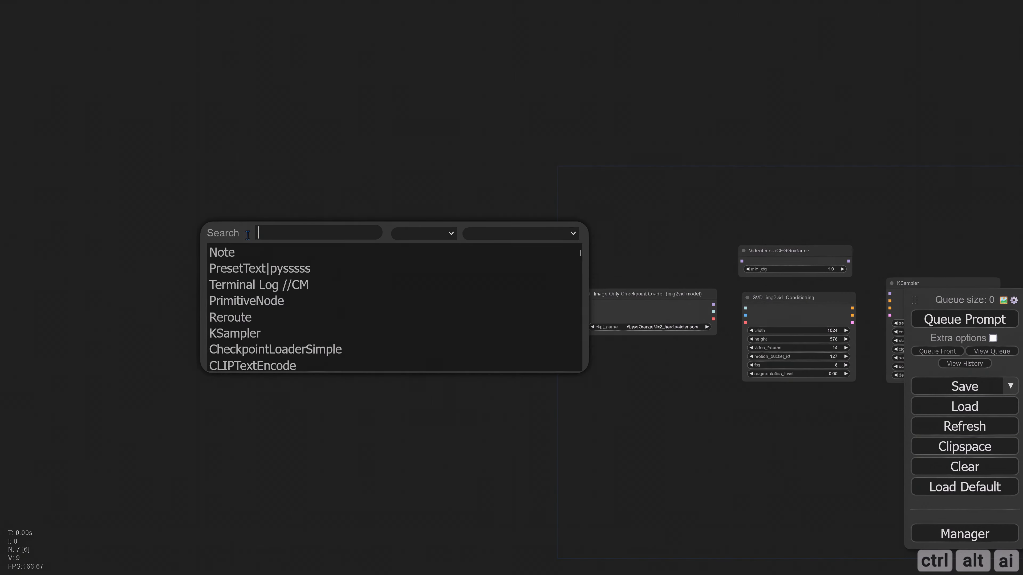
pyautogui.write('Load')
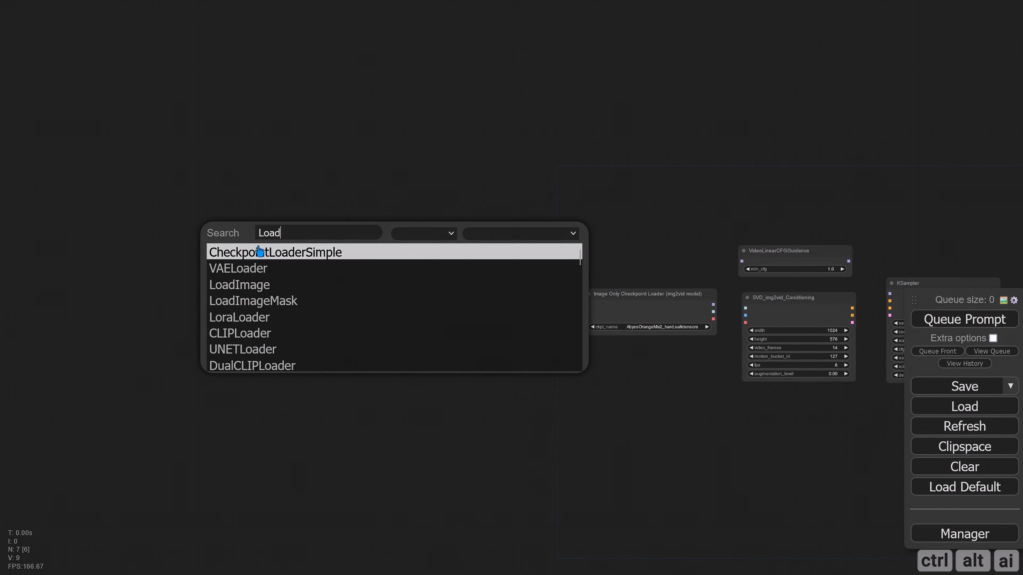
pyautogui.click(264, 280)
pyautogui.moveTo(311, 231); pyautogui.dragTo(292, 227)
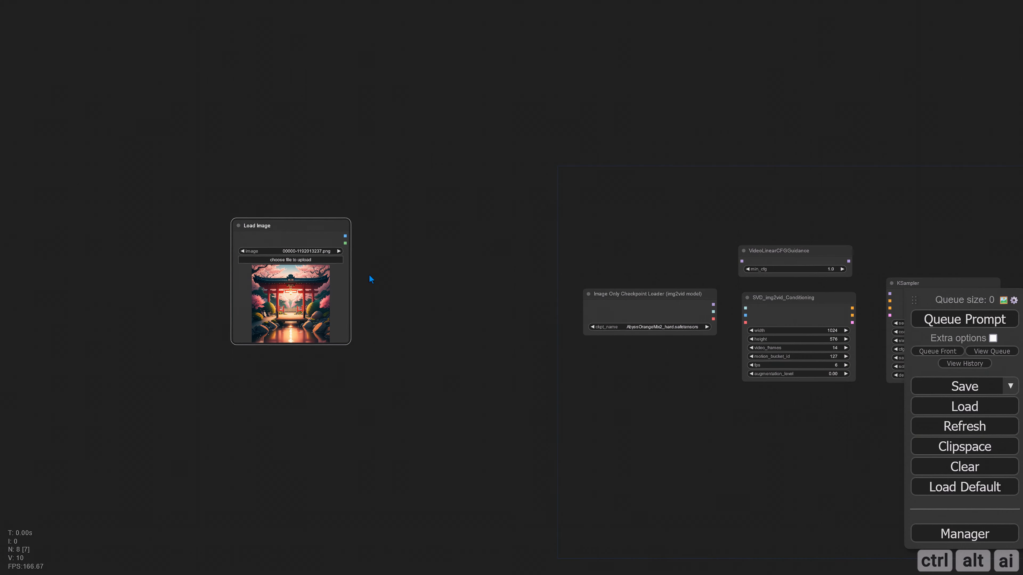
# Add an ImageResize node and place it just to the right of the Load Image node
pyautogui.moveTo(391, 248); pyautogui.dragTo(322, 239)
pyautogui.doubleClick(321, 236)
pyautogui.write('I')
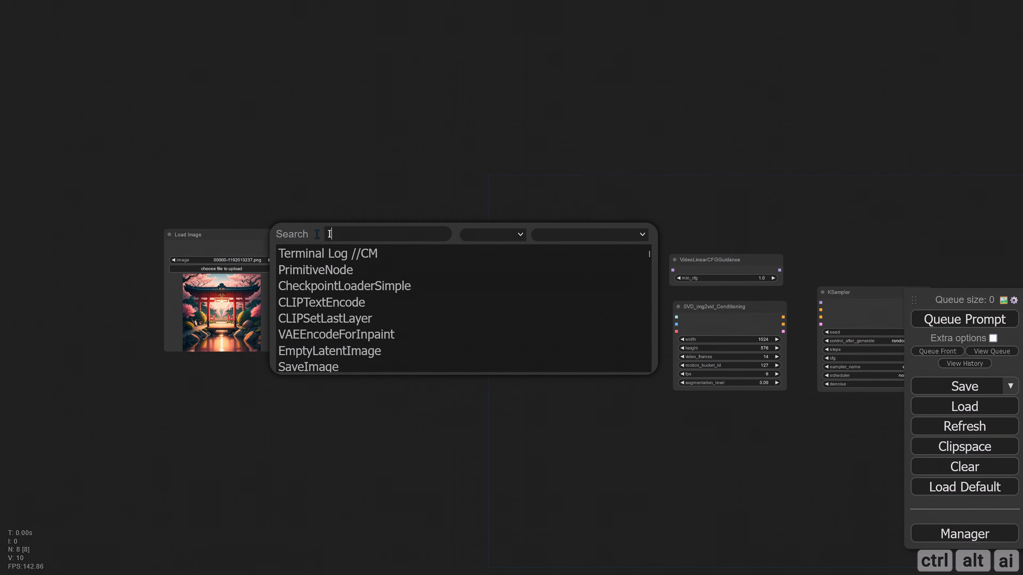
pyautogui.write('magere')
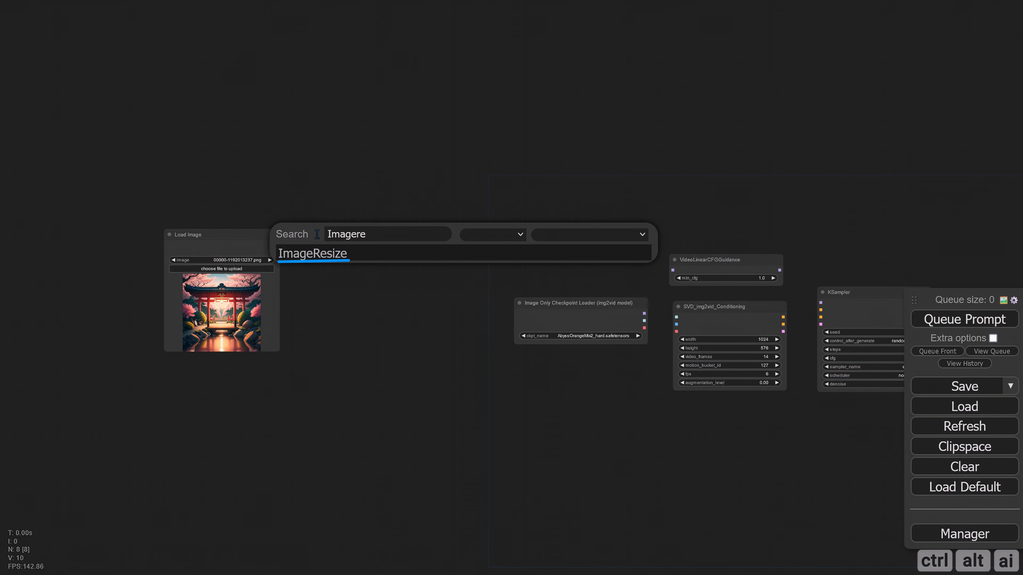
pyautogui.click(342, 260)
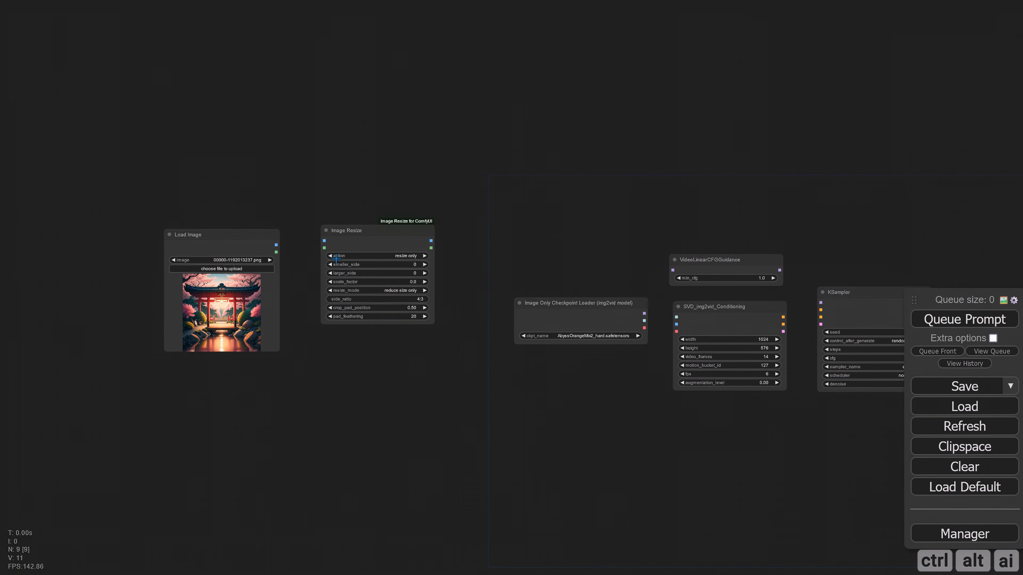
pyautogui.moveTo(390, 230); pyautogui.dragTo(368, 244)
pyautogui.moveTo(448, 247); pyautogui.dragTo(521, 242)
pyautogui.scroll(3, 349, 258)
pyautogui.moveTo(255, 229); pyautogui.dragTo(148, 218)
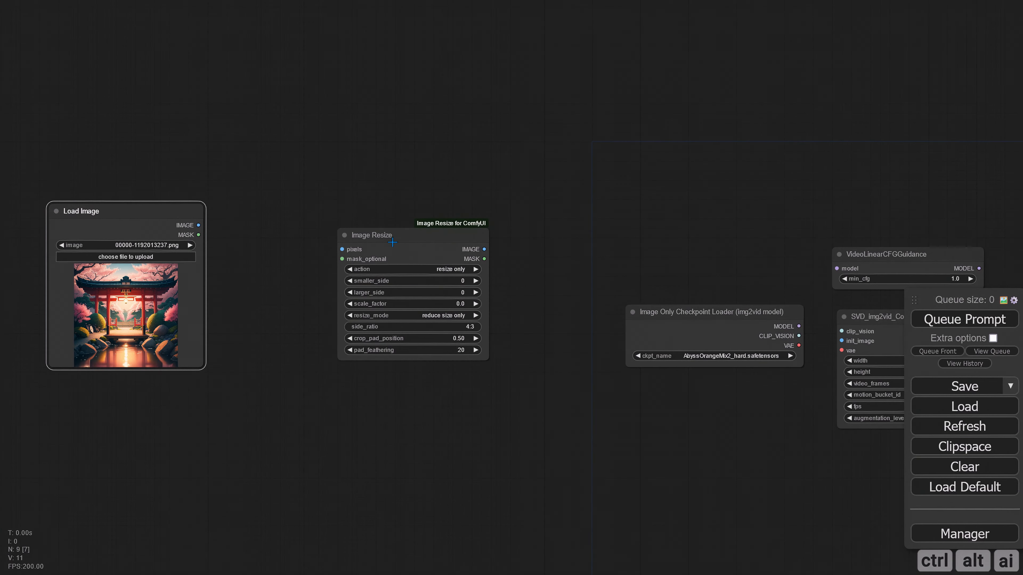
pyautogui.moveTo(406, 244); pyautogui.dragTo(292, 227)
# Add a Preview Image node connected to the Image Resize image output, placed to its upper right
pyautogui.moveTo(374, 235); pyautogui.dragTo(426, 186)
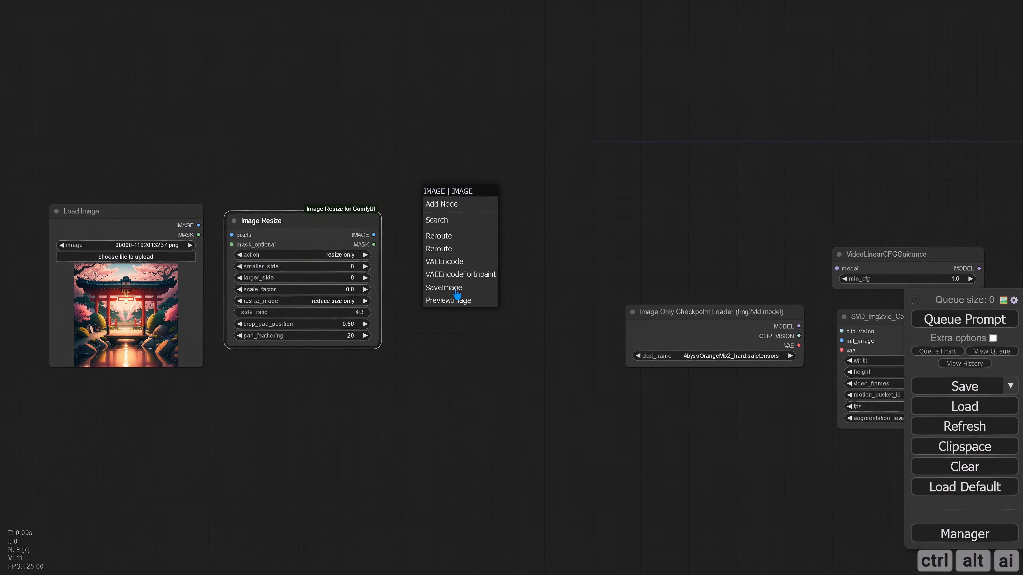
pyautogui.click(459, 299)
pyautogui.click(471, 200)
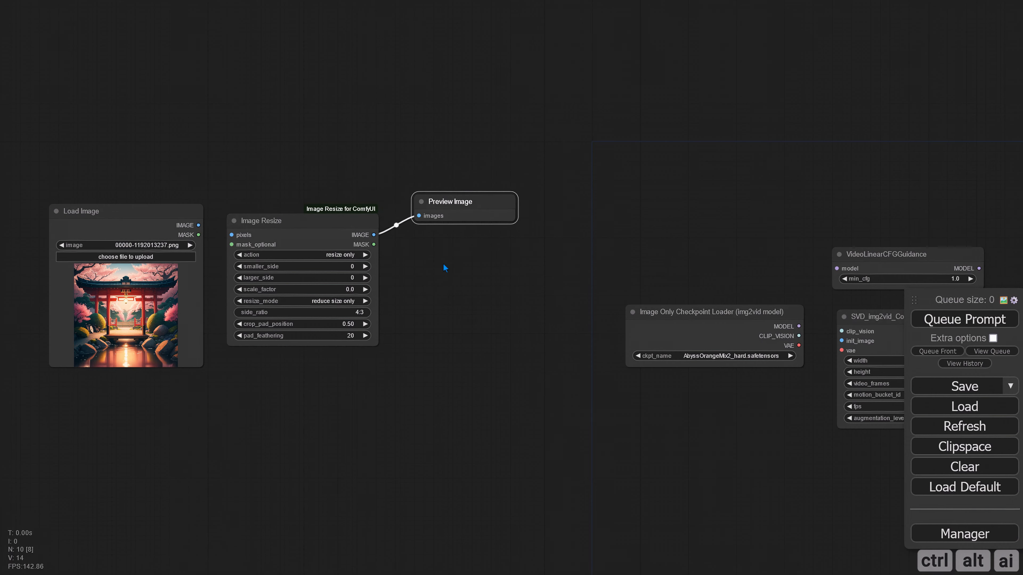
pyautogui.click(427, 335)
# Connect the checkpoint loader's MODEL output through VideoLinearCFGGuidance to the KSampler's model input
pyautogui.scroll(-3, 429, 334)
pyautogui.moveTo(193, 241); pyautogui.dragTo(143, 234)
pyautogui.moveTo(384, 256); pyautogui.dragTo(342, 253)
pyautogui.moveTo(692, 391); pyautogui.dragTo(194, 384)
pyautogui.scroll(4, 195, 384)
pyautogui.moveTo(215, 291); pyautogui.dragTo(257, 228)
pyautogui.moveTo(414, 228); pyautogui.dragTo(467, 275)
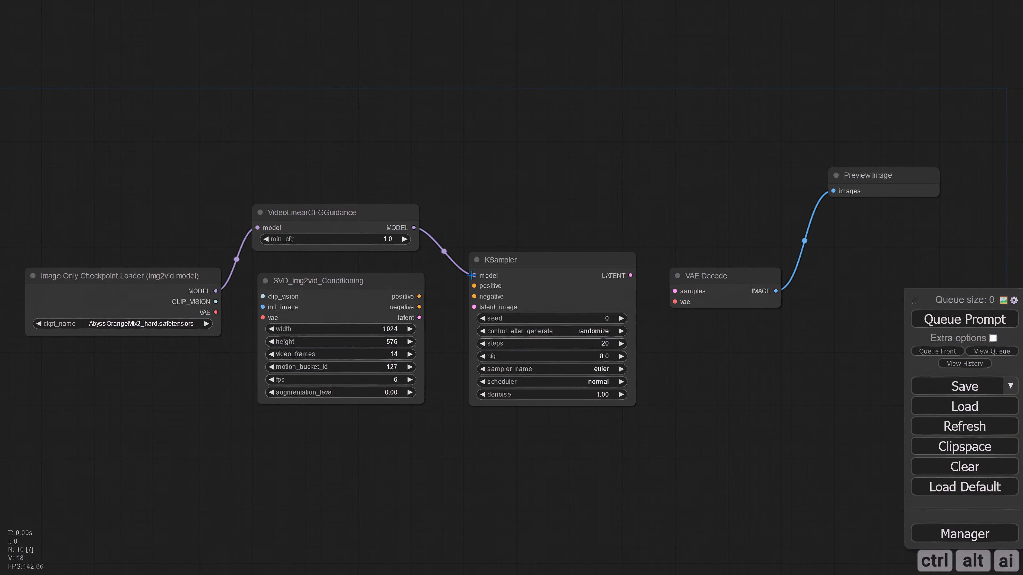
# Connect the checkpoint loader's CLIP_VISION and VAE outputs to SVD_img2vid_Conditioning, and its VAE output also to VAE Decode
pyautogui.moveTo(215, 302); pyautogui.dragTo(263, 317)
pyautogui.moveTo(215, 312); pyautogui.dragTo(674, 302)
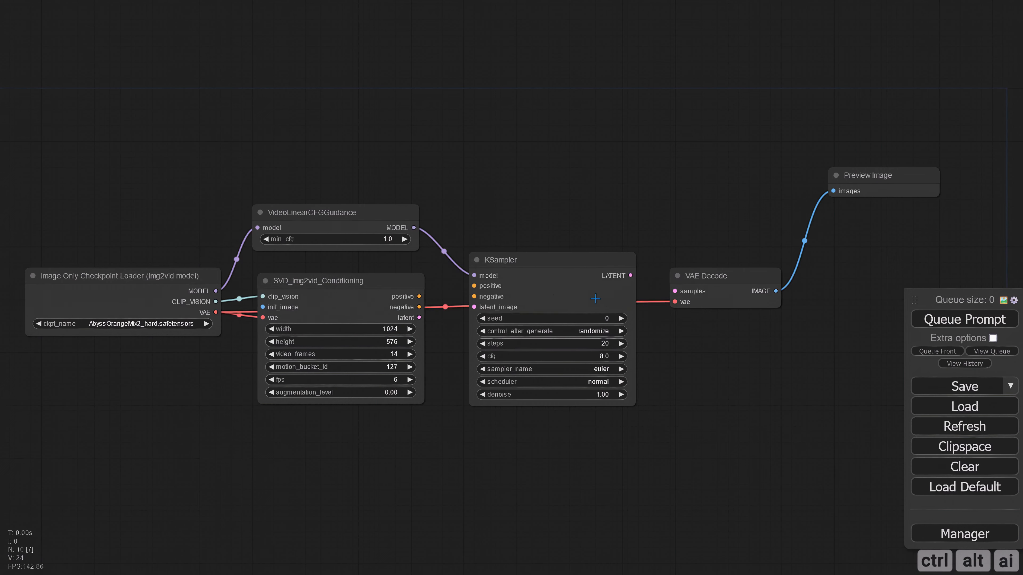
# Connect the conditioning node's positive and negative outputs to the KSampler, and the KSampler's LATENT output to the VAE Decode samples
pyautogui.moveTo(418, 297); pyautogui.dragTo(474, 297)
pyautogui.moveTo(506, 269); pyautogui.dragTo(500, 266)
pyautogui.moveTo(684, 351); pyautogui.dragTo(531, 375)
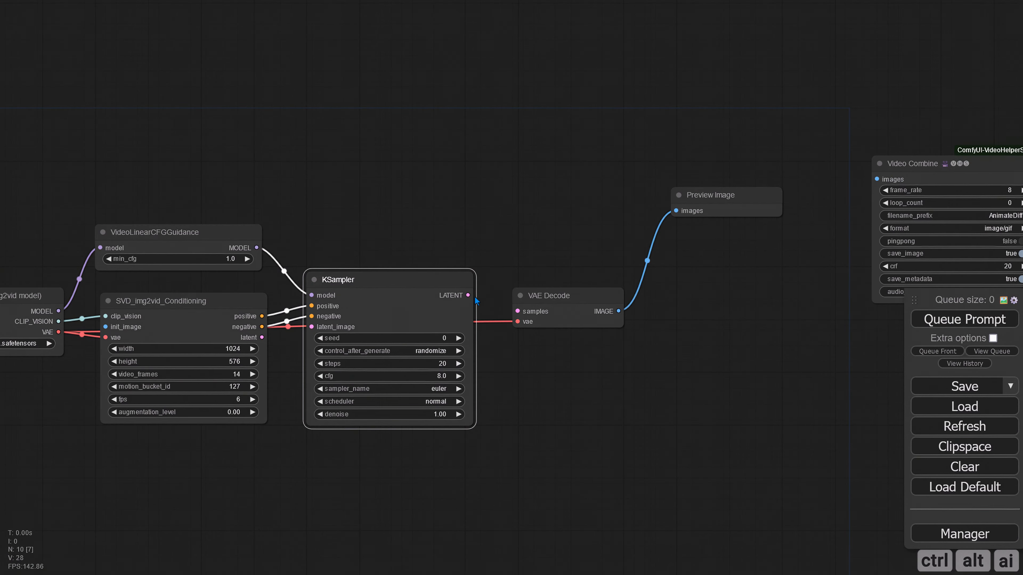
pyautogui.moveTo(468, 295); pyautogui.dragTo(517, 311)
# Connect the VAE Decode image output to Video Combine, then shift Video Combine and Preview Image further right
pyautogui.moveTo(723, 283); pyautogui.dragTo(476, 293)
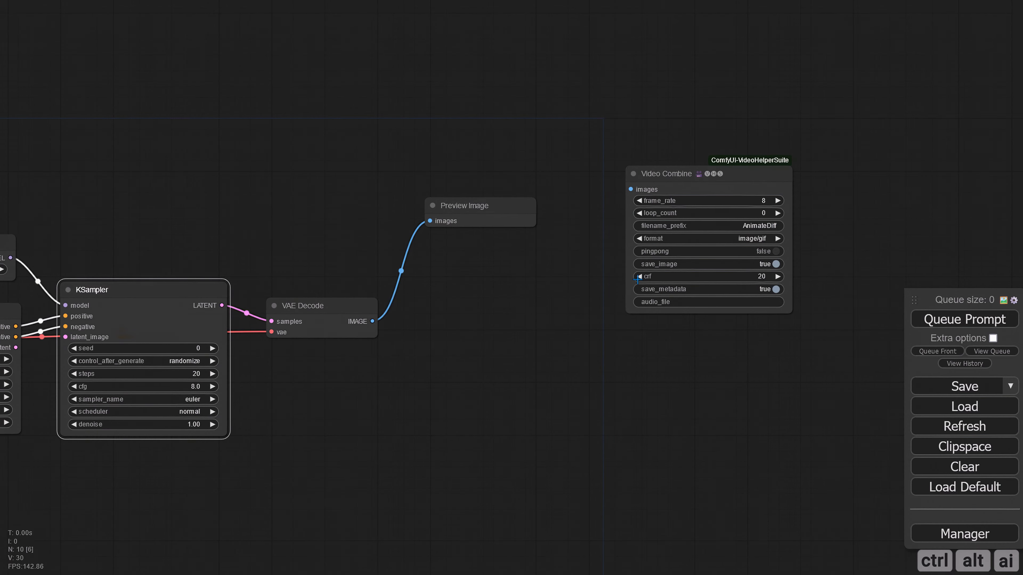
pyautogui.moveTo(372, 321); pyautogui.dragTo(637, 198)
pyautogui.moveTo(691, 175); pyautogui.dragTo(818, 169)
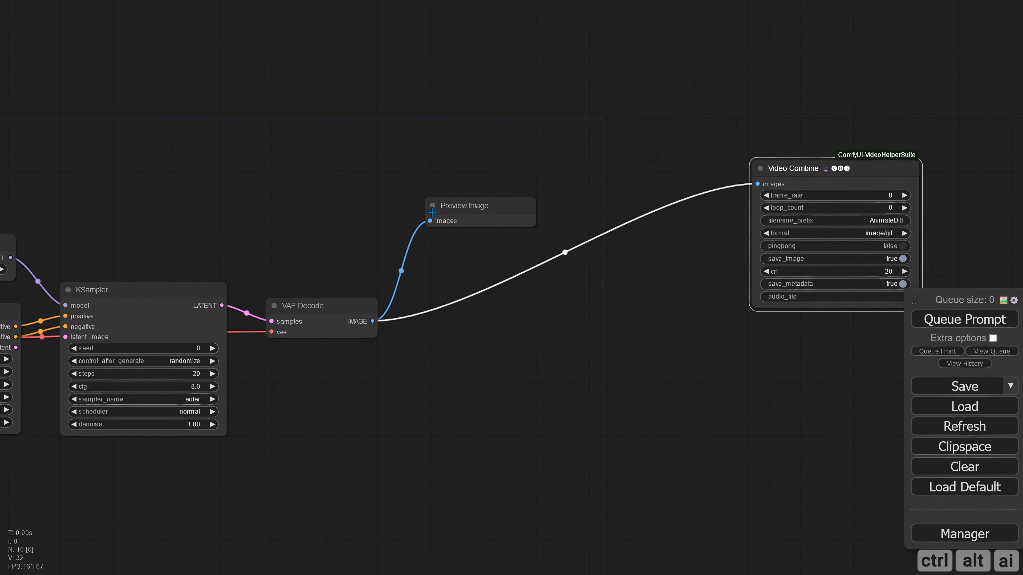
pyautogui.moveTo(432, 207); pyautogui.dragTo(447, 207)
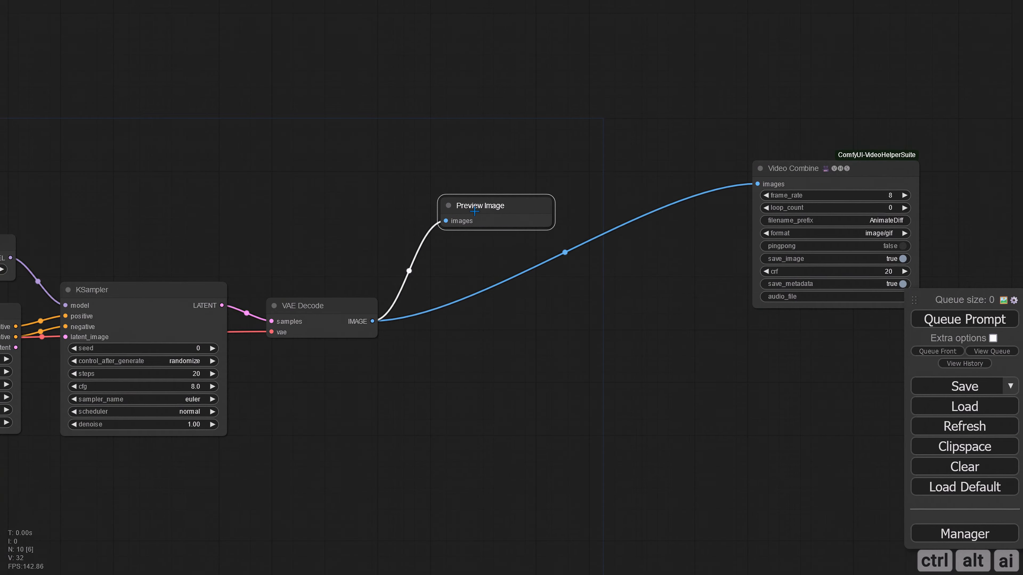
pyautogui.click(472, 246)
# Connect the Load Image IMAGE output to the Image Resize pixels input and tidy the placement of these nodes
pyautogui.scroll(-2, 463, 332)
pyautogui.moveTo(307, 444); pyautogui.dragTo(528, 410)
pyautogui.moveTo(169, 430); pyautogui.dragTo(513, 423)
pyautogui.moveTo(191, 393); pyautogui.dragTo(305, 427)
pyautogui.moveTo(236, 356); pyautogui.dragTo(470, 378)
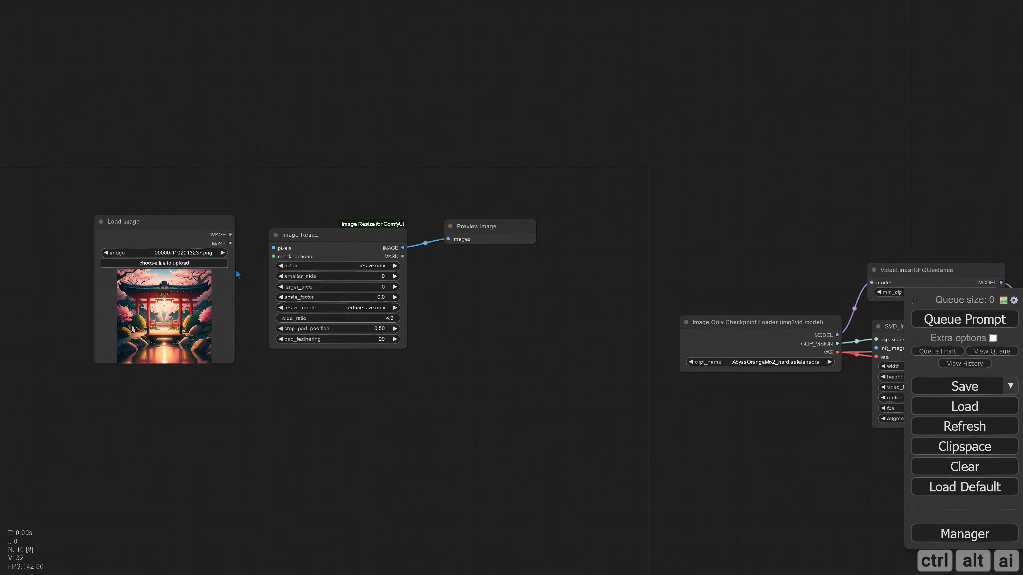
pyautogui.moveTo(230, 234); pyautogui.dragTo(273, 248)
pyautogui.moveTo(192, 220); pyautogui.dragTo(201, 207)
pyautogui.moveTo(478, 233); pyautogui.dragTo(455, 228)
pyautogui.moveTo(482, 454); pyautogui.dragTo(494, 412)
# Load the candle picture 1 (14).png into the Load Image node
pyautogui.click(185, 208)
pyautogui.moveTo(181, 166); pyautogui.dragTo(185, 176)
pyautogui.scroll(6, 306, 190)
# Set the Image Resize action to crop to ratio and larger_side to 1024
pyautogui.click(484, 249)
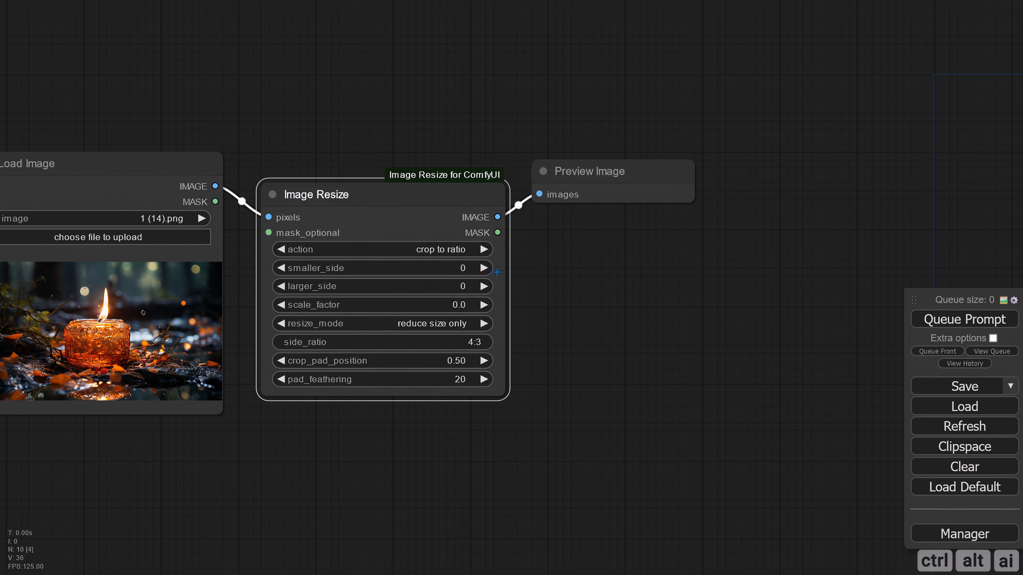
pyautogui.click(463, 287)
pyautogui.write('10')
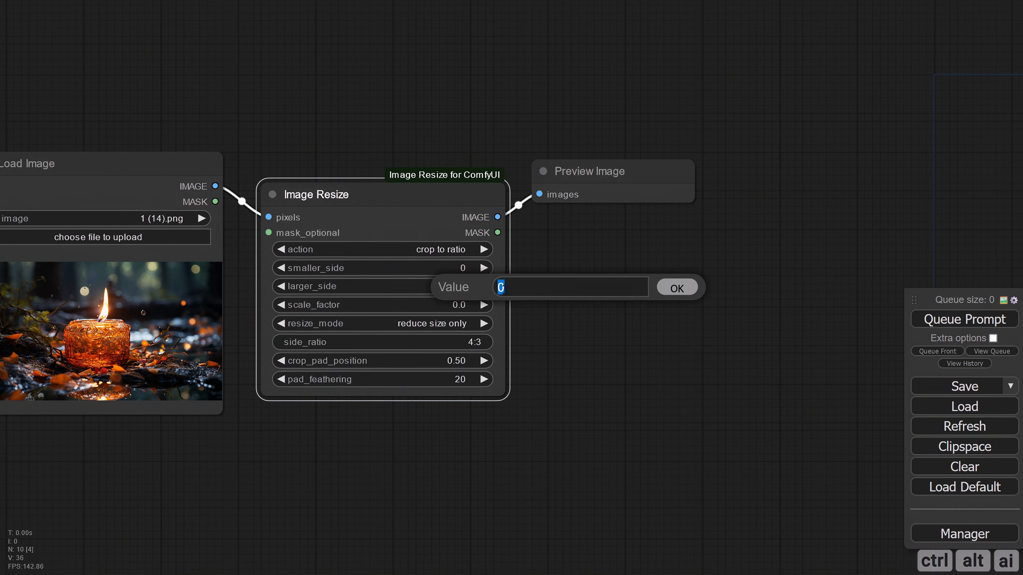
pyautogui.write('24')
pyautogui.press('Return')
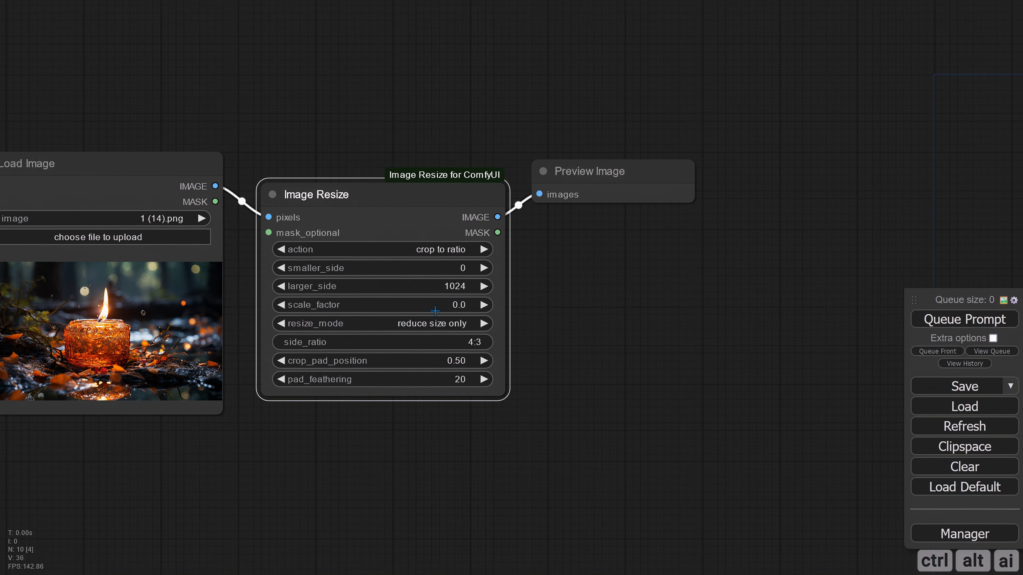
# Set the Image Resize side_ratio to 16:9 and crop_pad_position to 0.00
pyautogui.click(471, 347)
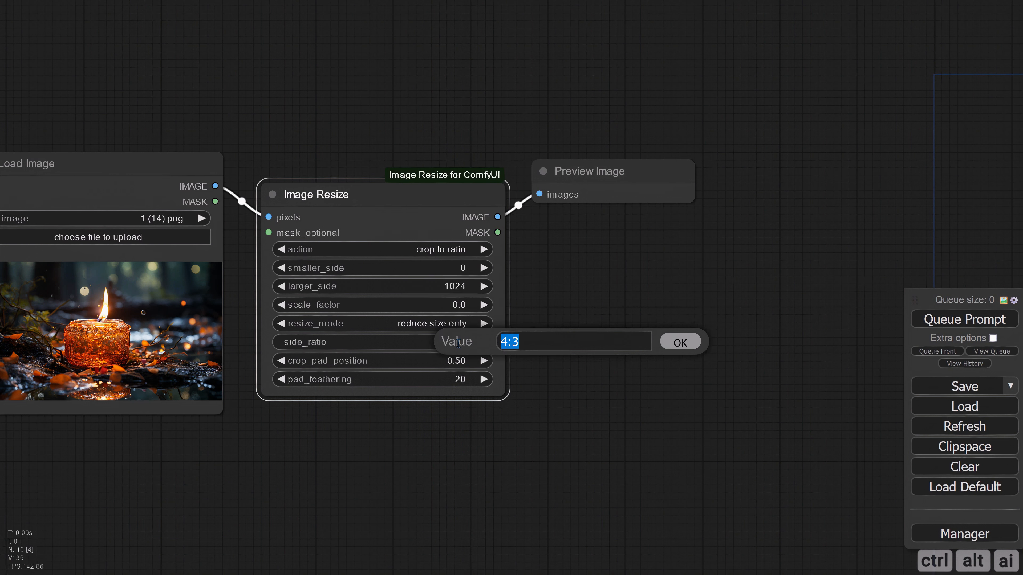
pyautogui.write('16:9')
pyautogui.press('Return')
pyautogui.moveTo(469, 362); pyautogui.dragTo(376, 364)
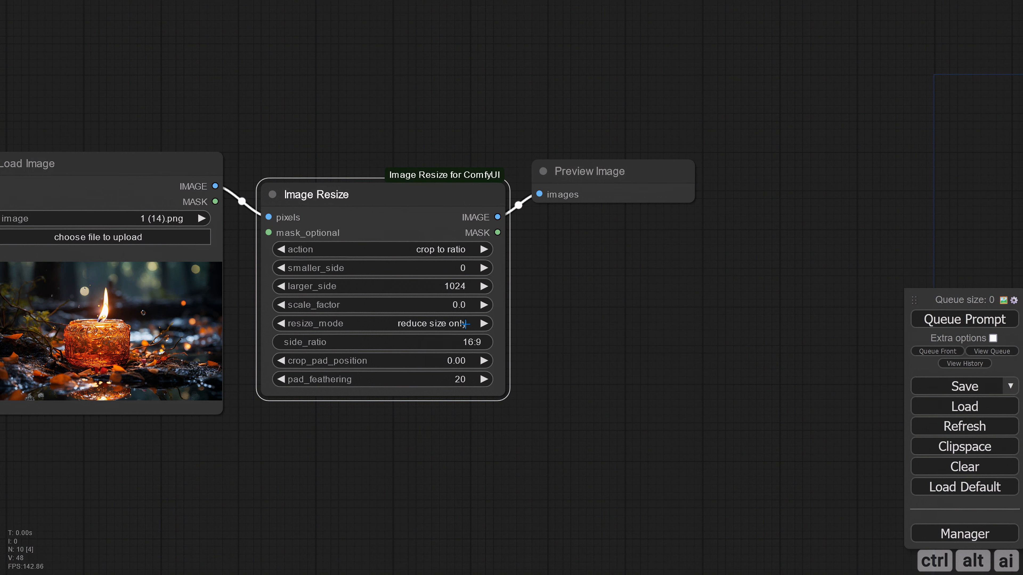
pyautogui.click(559, 276)
# Queue the prompt and check the resized candle image in the Preview Image node
pyautogui.scroll(-1, 567, 289)
pyautogui.scroll(-4, 572, 291)
pyautogui.moveTo(661, 334); pyautogui.dragTo(546, 310)
pyautogui.click(947, 322)
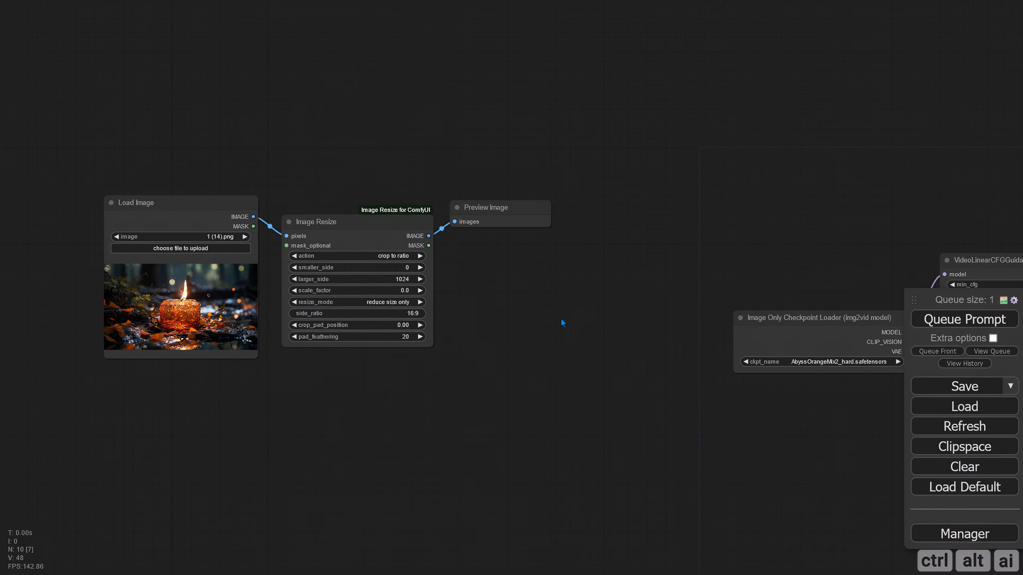
pyautogui.scroll(3, 563, 320)
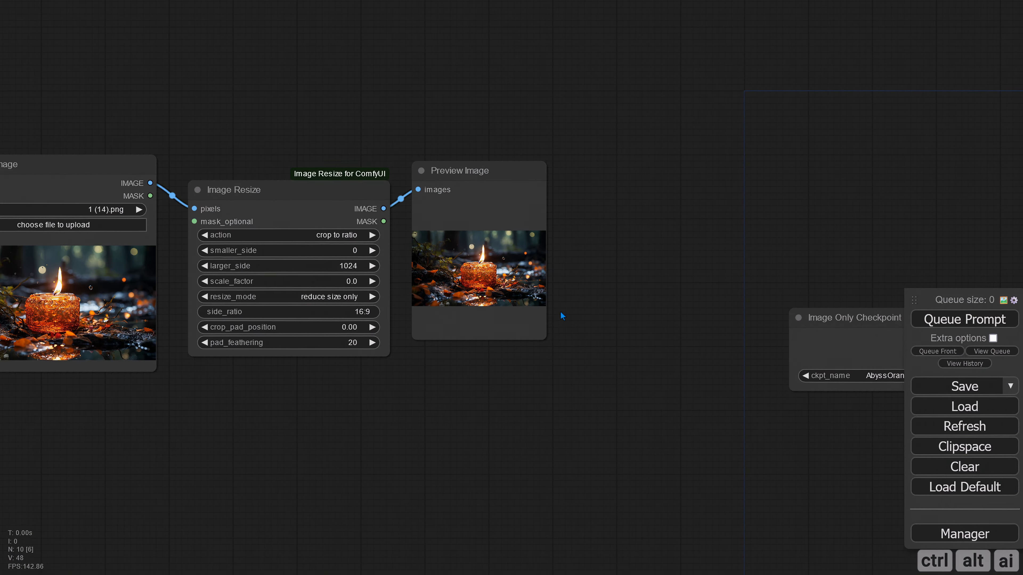
pyautogui.moveTo(610, 345); pyautogui.dragTo(676, 342)
# Connect the Image Resize IMAGE output to the init_image input of SVD_img2vid_Conditioning
pyautogui.scroll(-3, 677, 354)
pyautogui.moveTo(683, 389); pyautogui.dragTo(346, 374)
pyautogui.moveTo(494, 399); pyautogui.dragTo(215, 379)
pyautogui.scroll(3, 380, 407)
pyautogui.moveTo(339, 366); pyautogui.dragTo(374, 391)
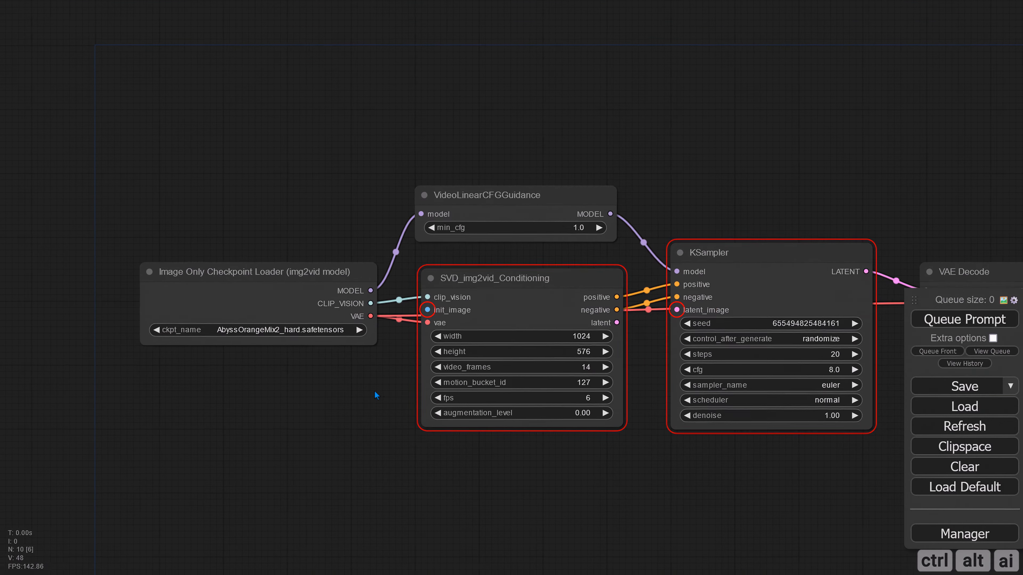
pyautogui.scroll(-3, 374, 395)
pyautogui.moveTo(258, 411); pyautogui.dragTo(515, 409)
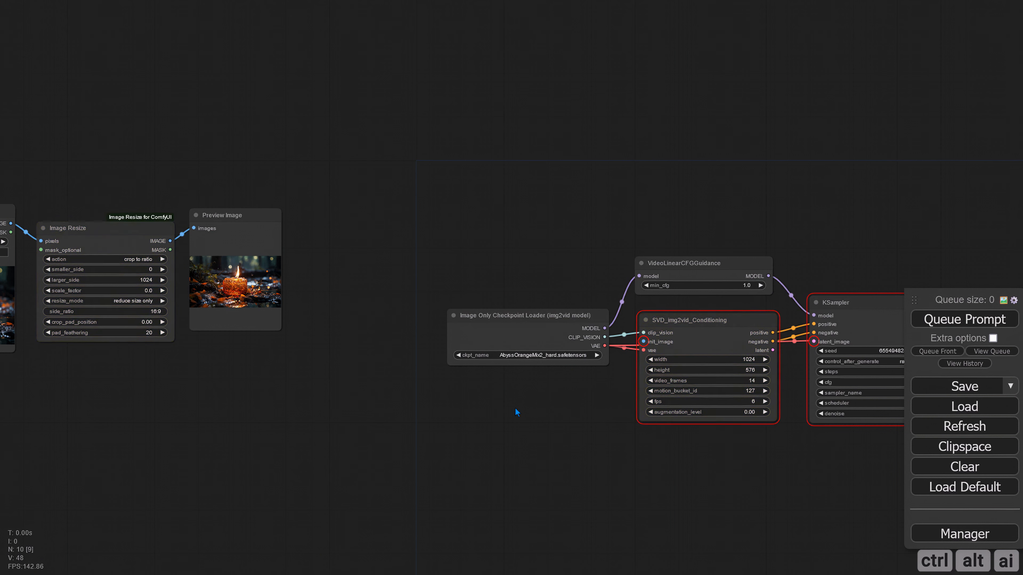
pyautogui.moveTo(170, 241); pyautogui.dragTo(645, 342)
# Connect the latent output of SVD_img2vid_Conditioning to the KSampler's latent_image input
pyautogui.moveTo(581, 421); pyautogui.dragTo(232, 393)
pyautogui.scroll(3, 438, 390)
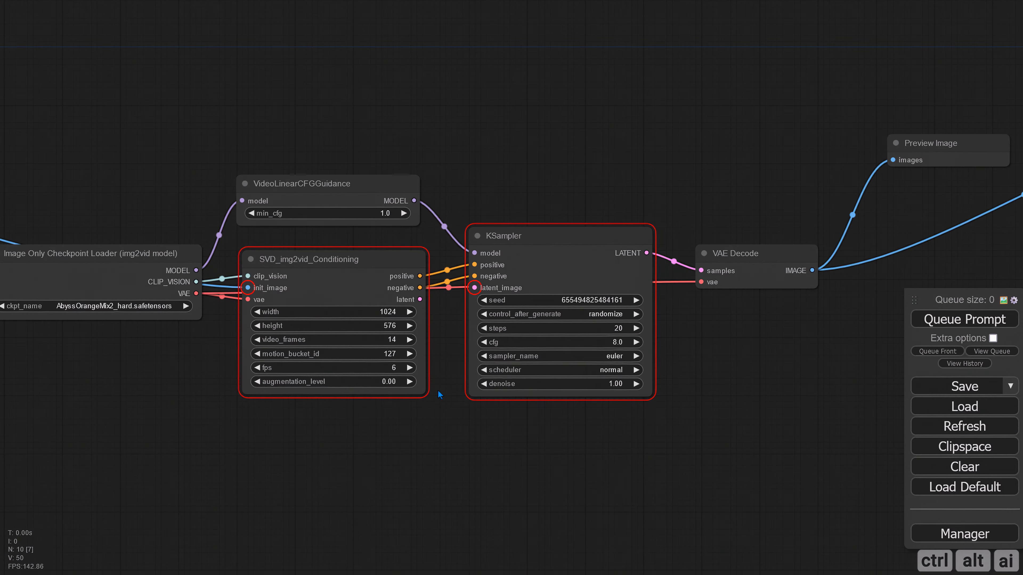
pyautogui.moveTo(437, 390); pyautogui.dragTo(398, 408)
pyautogui.moveTo(380, 317); pyautogui.dragTo(435, 304)
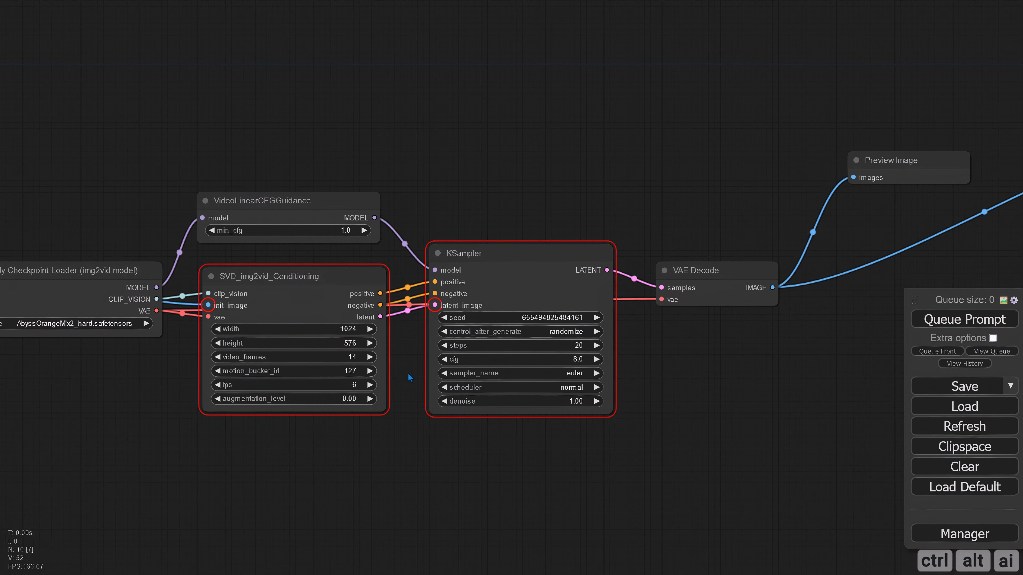
pyautogui.scroll(1, 408, 379)
pyautogui.moveTo(777, 366); pyautogui.dragTo(830, 343)
pyautogui.click(643, 290)
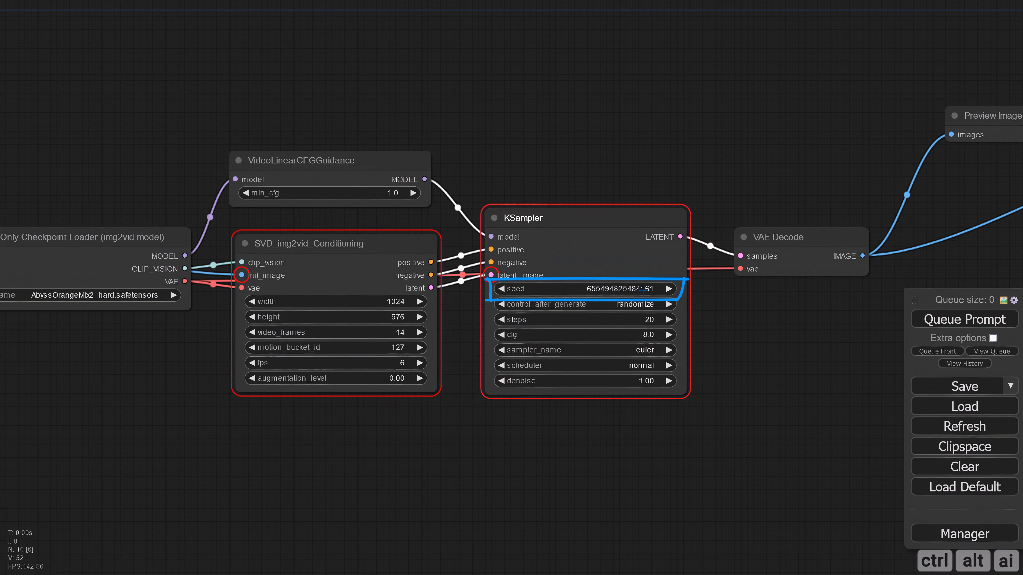
pyautogui.press('e')
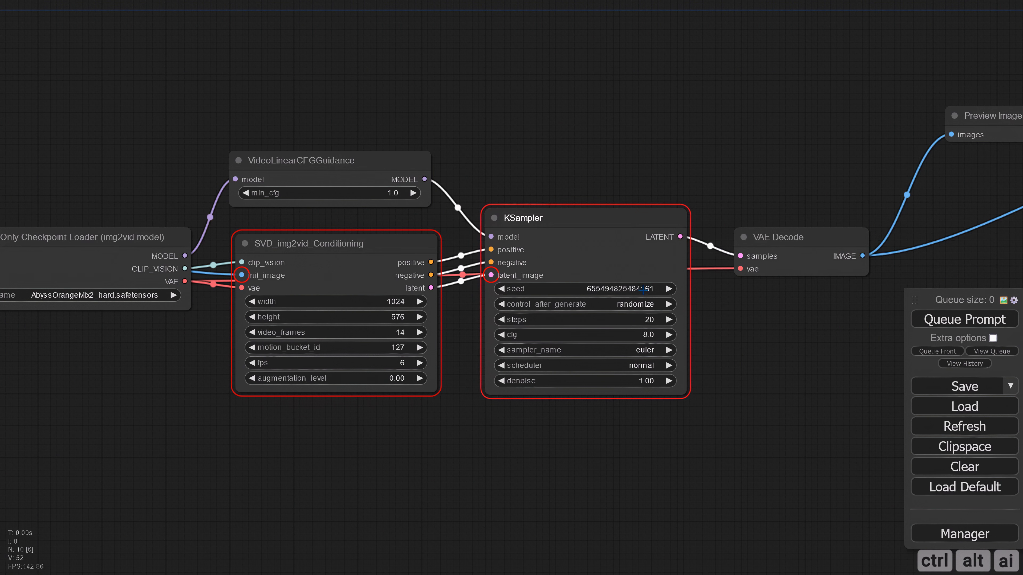
pyautogui.click(643, 290)
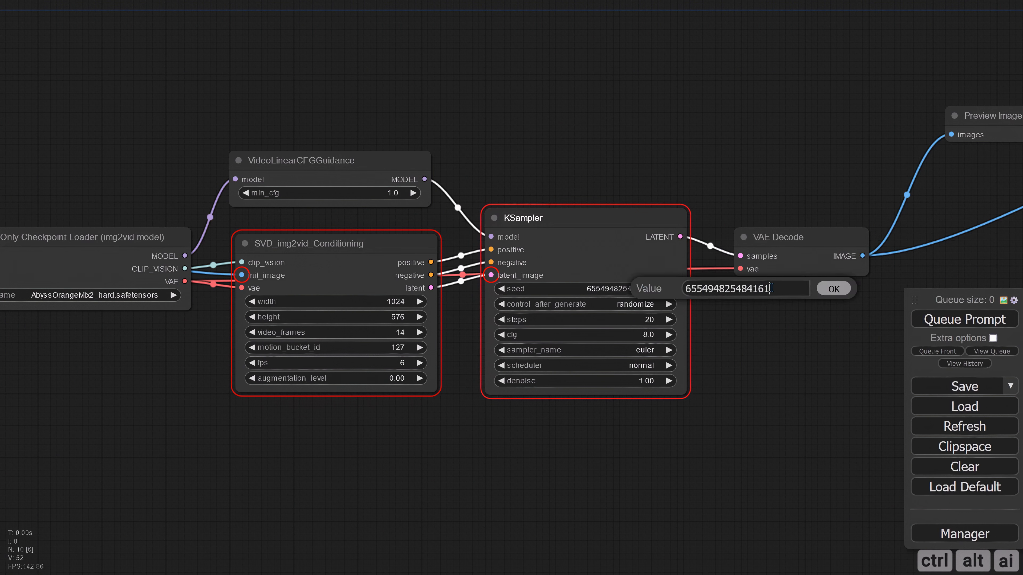
pyautogui.moveTo(772, 289); pyautogui.dragTo(686, 289)
pyautogui.hotkey('ctrl', 'v')
pyautogui.click(833, 289)
pyautogui.click(653, 304)
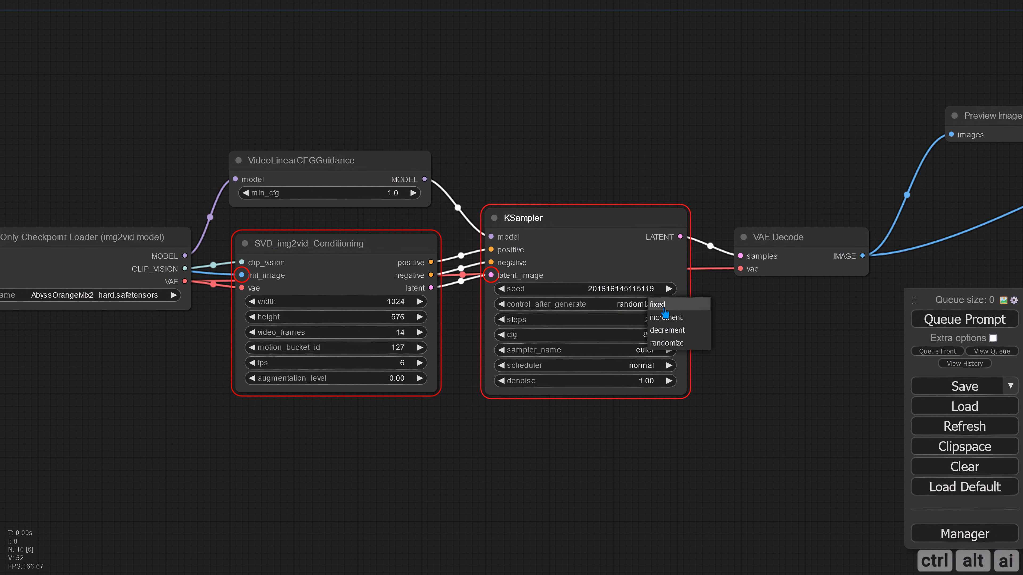
pyautogui.click(660, 304)
# Set the KSampler steps to 25 and cfg to 1.9
pyautogui.moveTo(488, 308); pyautogui.dragTo(690, 310)
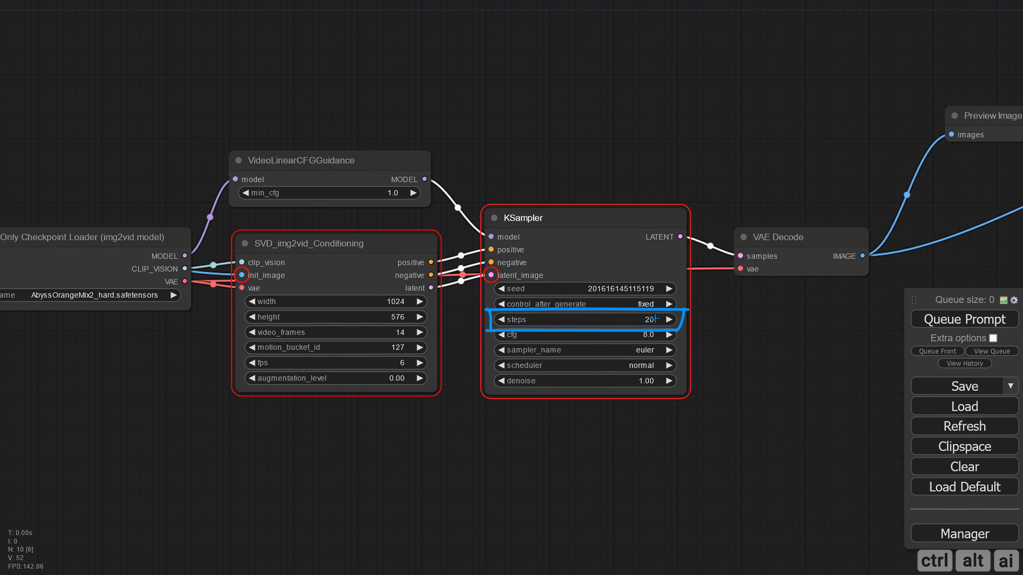
pyautogui.press('e')
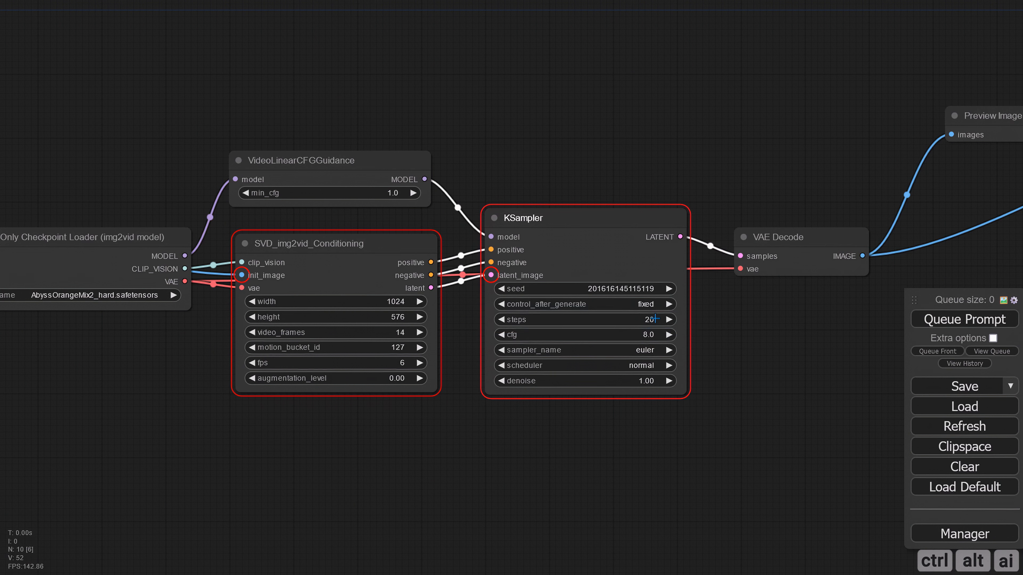
pyautogui.click(654, 319)
pyautogui.click(653, 335)
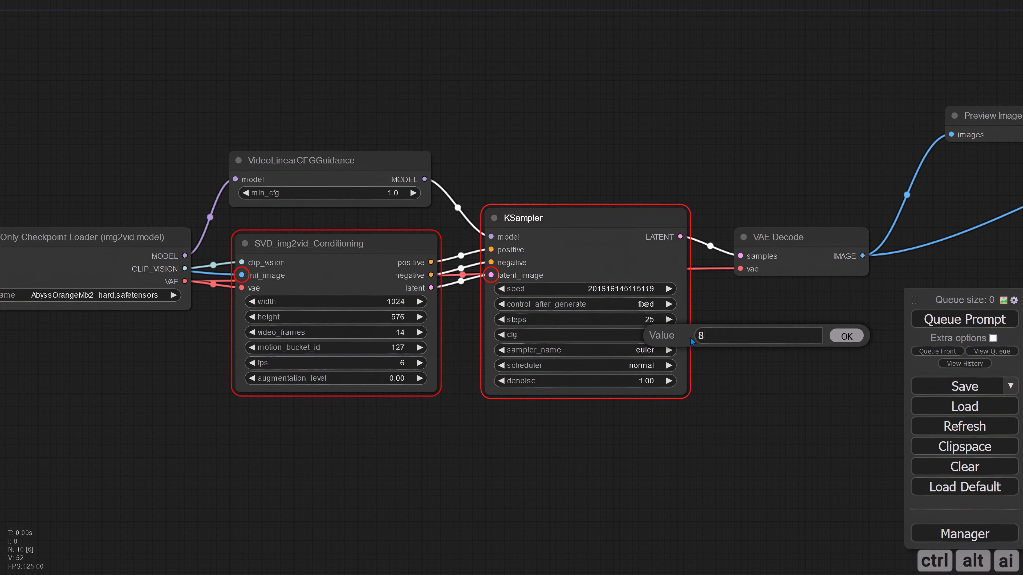
pyautogui.write('1.9')
pyautogui.press('Return')
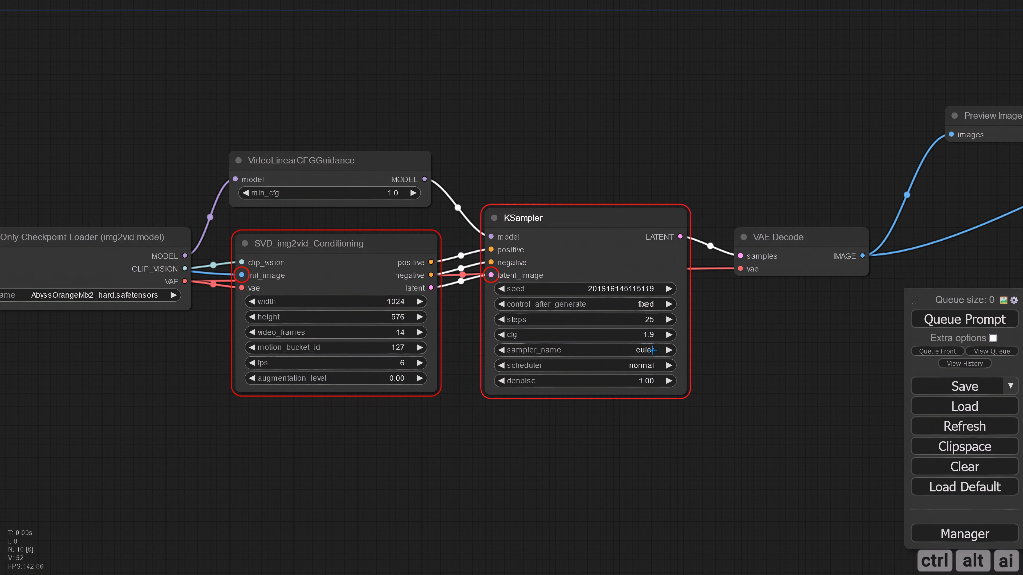
# Set the KSampler sampler_name to dpmpp_2m_sde_gpu and open the scheduler choices
pyautogui.click(653, 350)
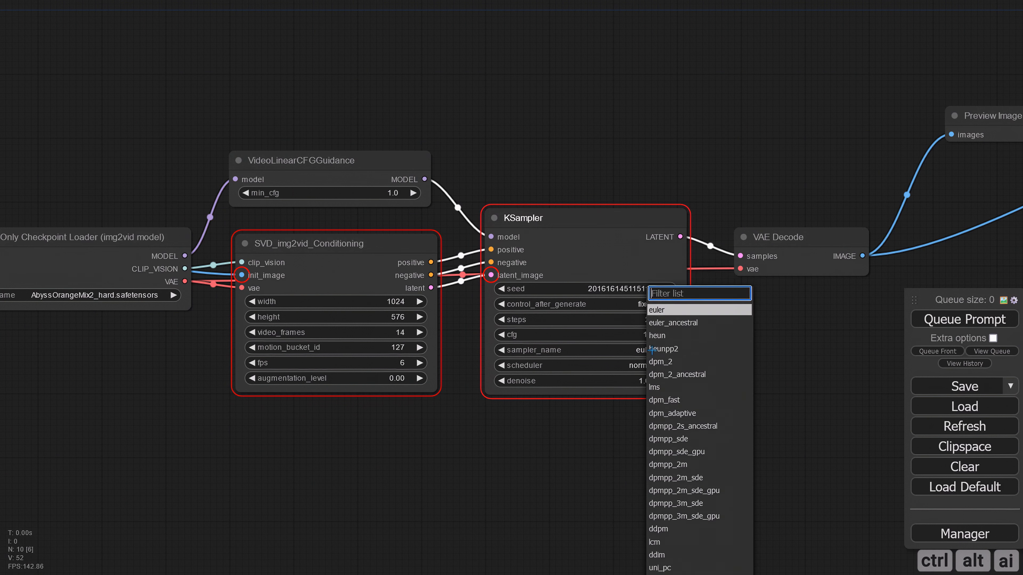
pyautogui.click(702, 490)
pyautogui.click(649, 365)
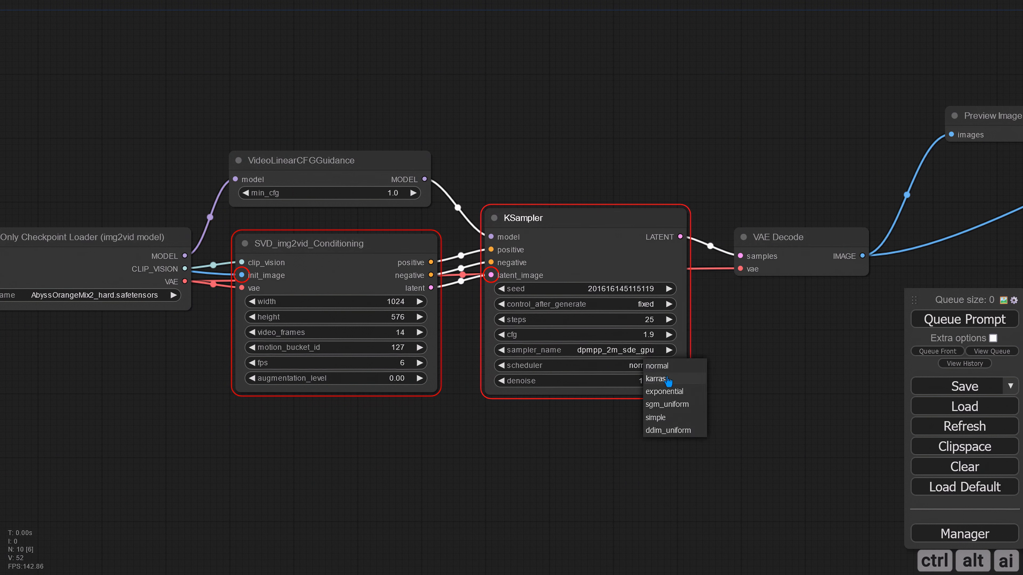
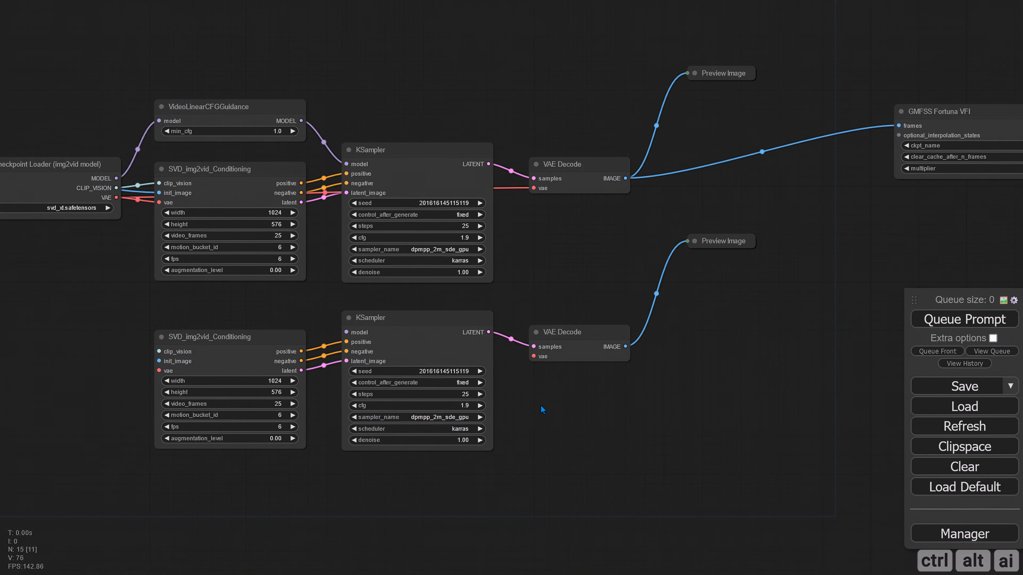
# Connect the checkpoint loader's VAE to the lower VAE Decode, and its VAE and CLIP_VISION to the lower SVD_img2vid_Conditioning
pyautogui.moveTo(113, 197); pyautogui.dragTo(534, 356)
pyautogui.moveTo(66, 281); pyautogui.dragTo(143, 284)
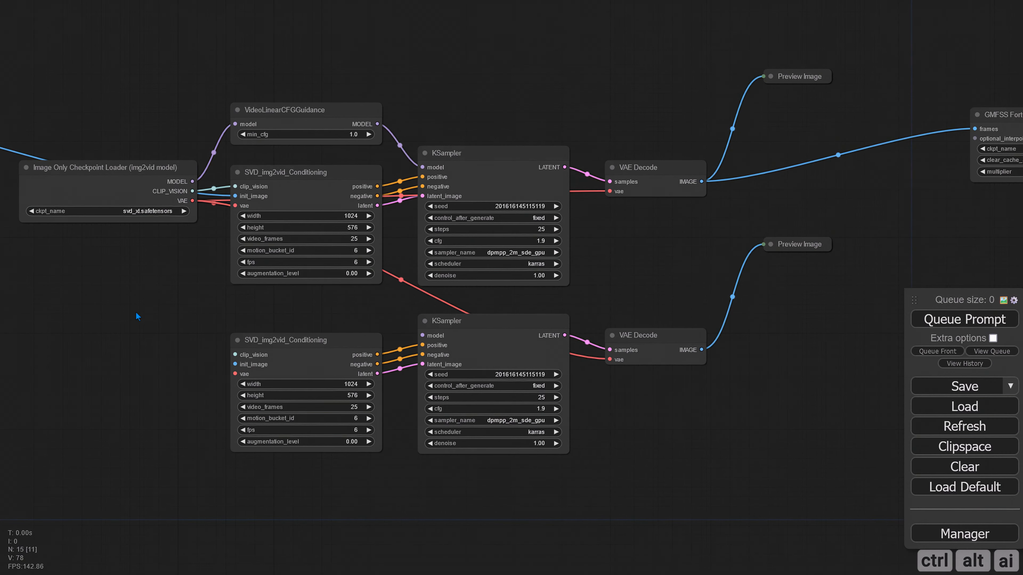
pyautogui.moveTo(114, 179); pyautogui.dragTo(115, 277)
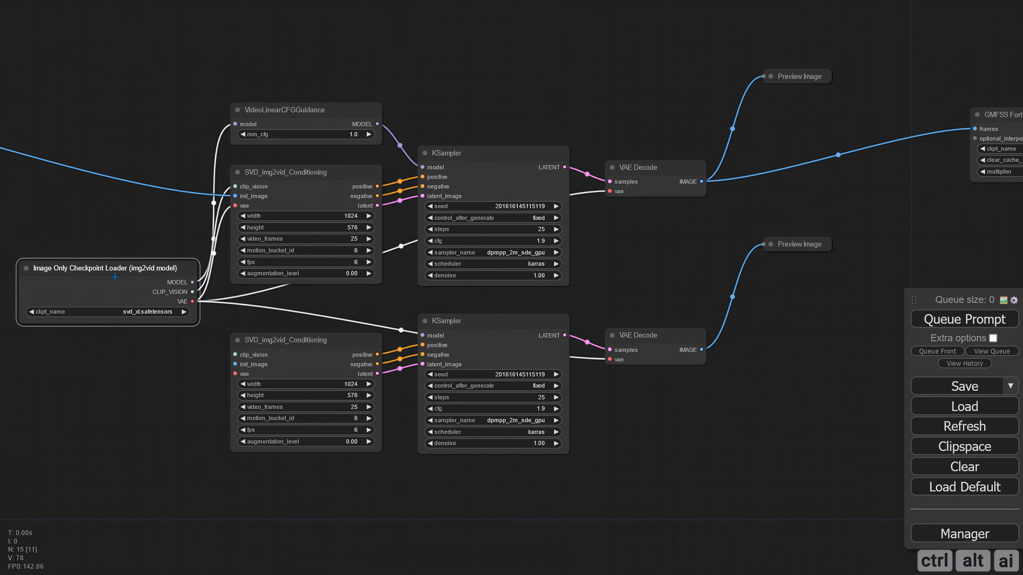
pyautogui.moveTo(193, 302); pyautogui.dragTo(234, 373)
pyautogui.moveTo(192, 291); pyautogui.dragTo(236, 356)
# Connect VideoLinearCFGGuidance's MODEL to the lower KSampler, and the Image Resize output to the lower SVD_img2vid_Conditioning's init_image
pyautogui.moveTo(399, 291); pyautogui.dragTo(376, 296)
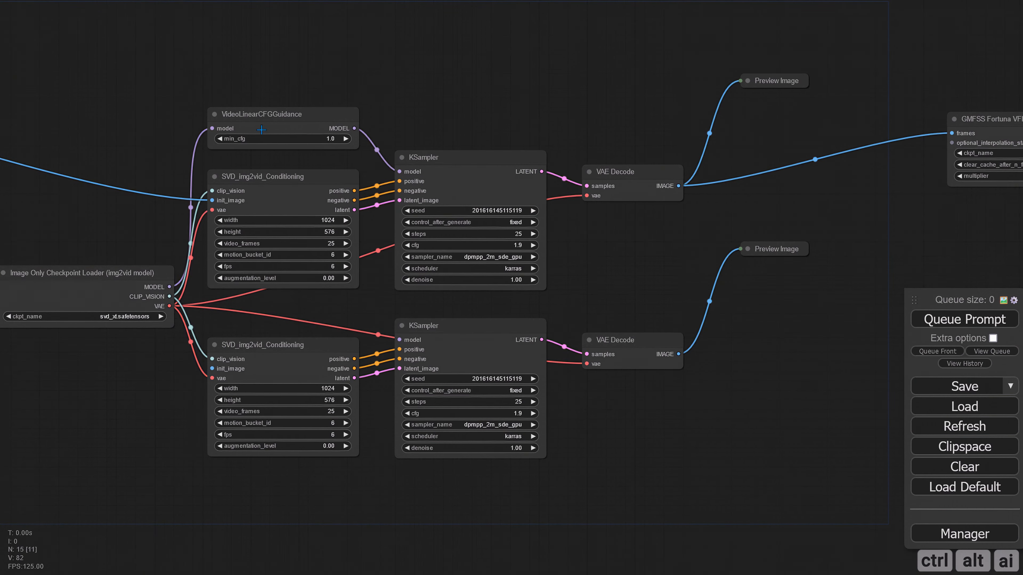
pyautogui.moveTo(354, 129); pyautogui.dragTo(400, 340)
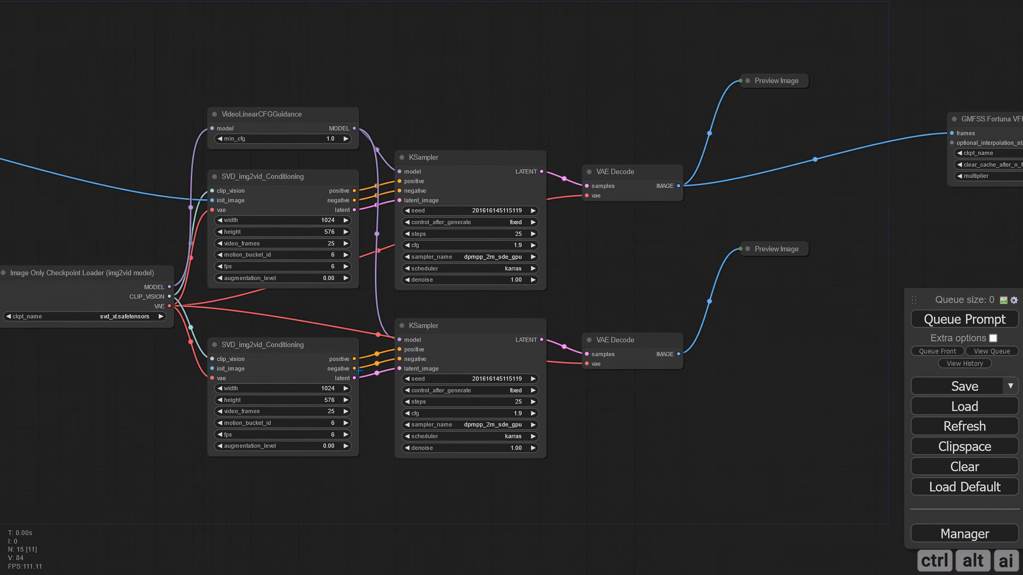
pyautogui.scroll(-3, 269, 328)
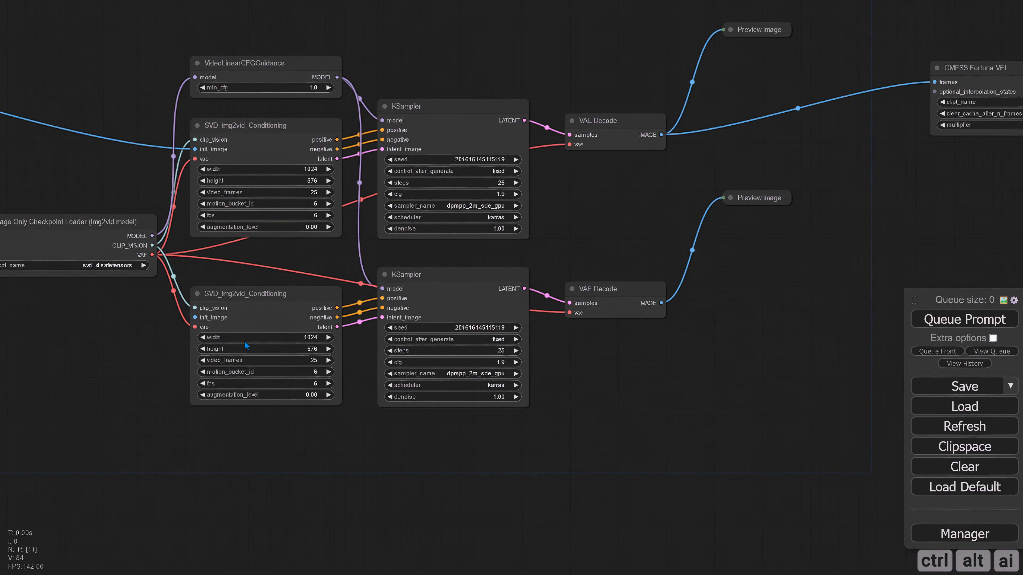
pyautogui.moveTo(89, 423); pyautogui.dragTo(288, 436)
pyautogui.scroll(-4, 288, 437)
pyautogui.moveTo(165, 396); pyautogui.dragTo(297, 409)
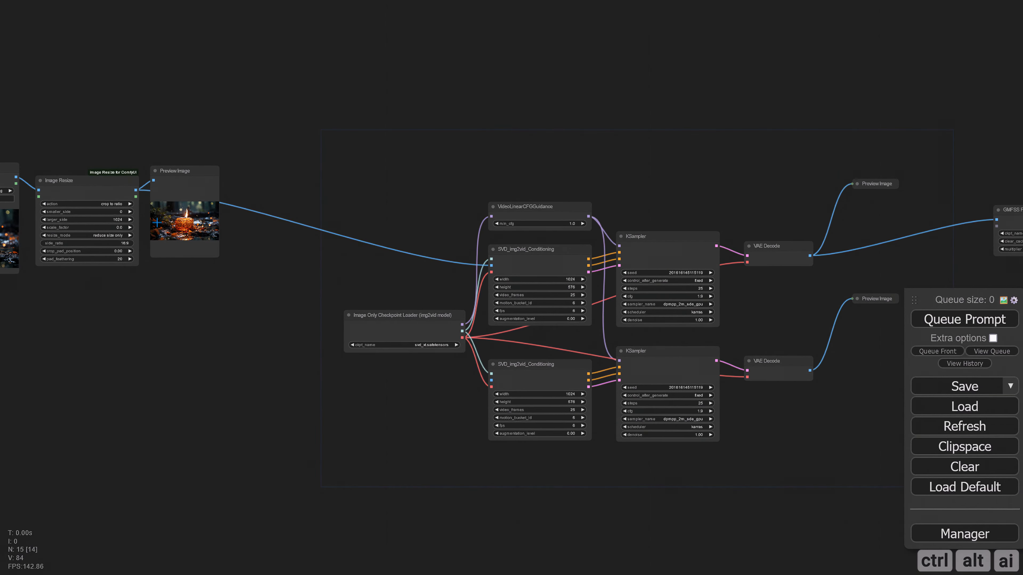
pyautogui.moveTo(136, 190); pyautogui.dragTo(491, 380)
# Set the lower SVD_img2vid_Conditioning's motion_bucket_id to 140
pyautogui.moveTo(707, 479); pyautogui.dragTo(469, 422)
pyautogui.scroll(7, 491, 365)
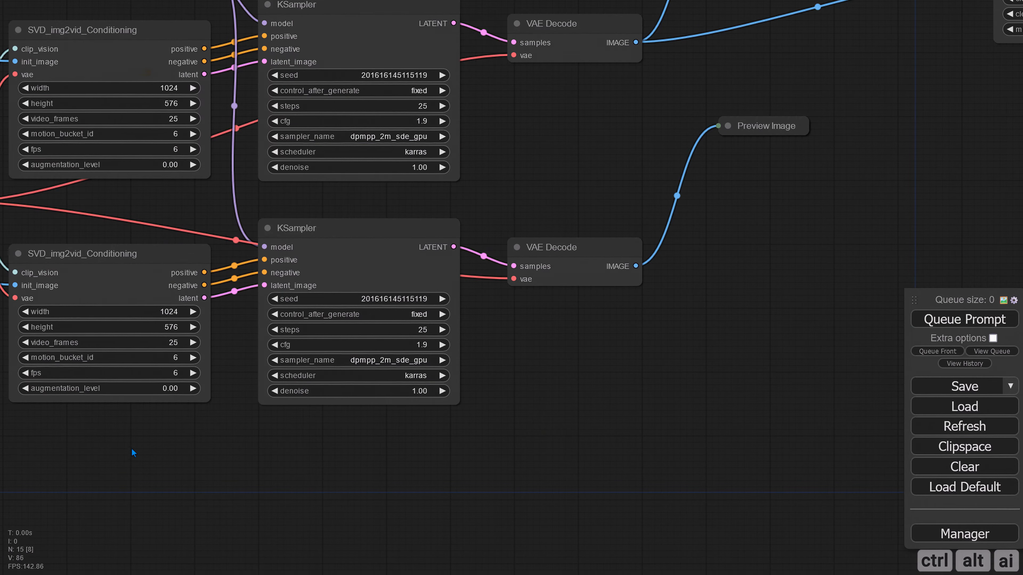
pyautogui.moveTo(133, 452); pyautogui.dragTo(266, 448)
pyautogui.scroll(3, 304, 444)
pyautogui.moveTo(332, 438); pyautogui.dragTo(363, 447)
pyautogui.click(300, 338)
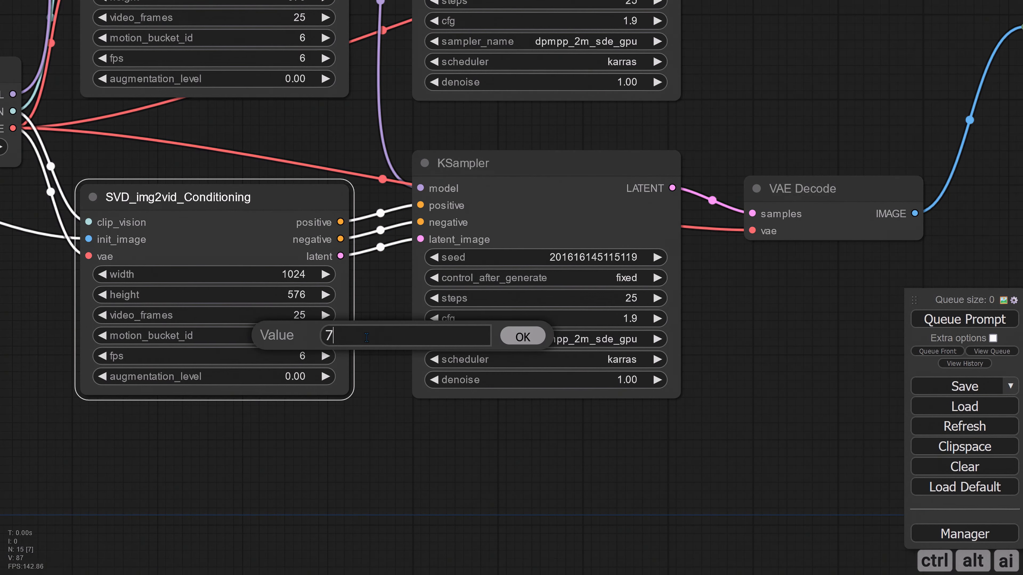
pyautogui.hotkey('ctrl', 'a')
pyautogui.write('140')
pyautogui.press('Return')
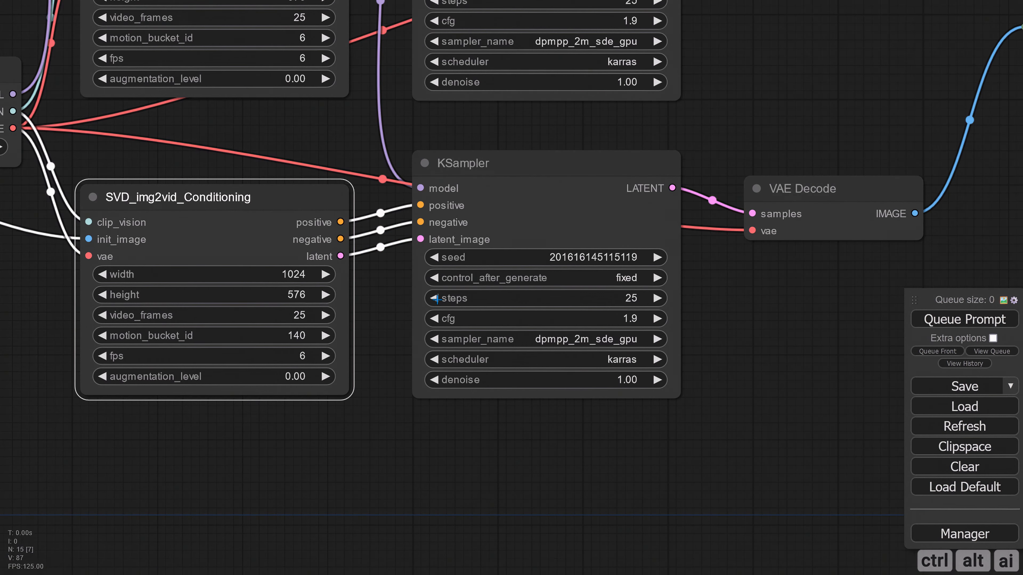
# Set the lower KSampler's steps to 20 and cfg to 1.7
pyautogui.doubleClick(435, 298)
pyautogui.click(434, 298)
pyautogui.click(434, 319)
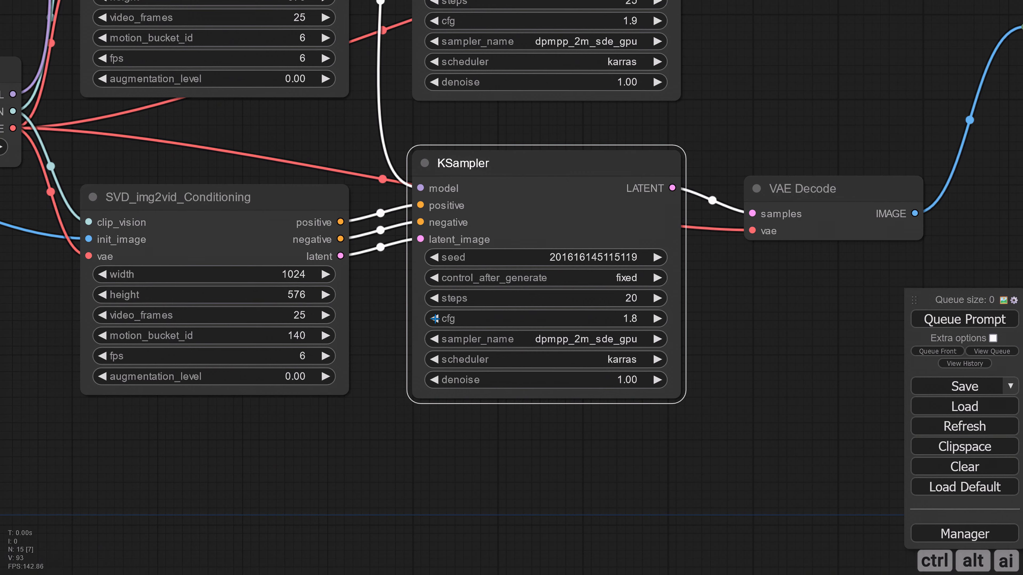
pyautogui.click(435, 318)
# Duplicate the Video Combine node beside the original and connect the lower VAE Decode's IMAGE output to the copy
pyautogui.scroll(-3, 471, 450)
pyautogui.scroll(-2, 593, 451)
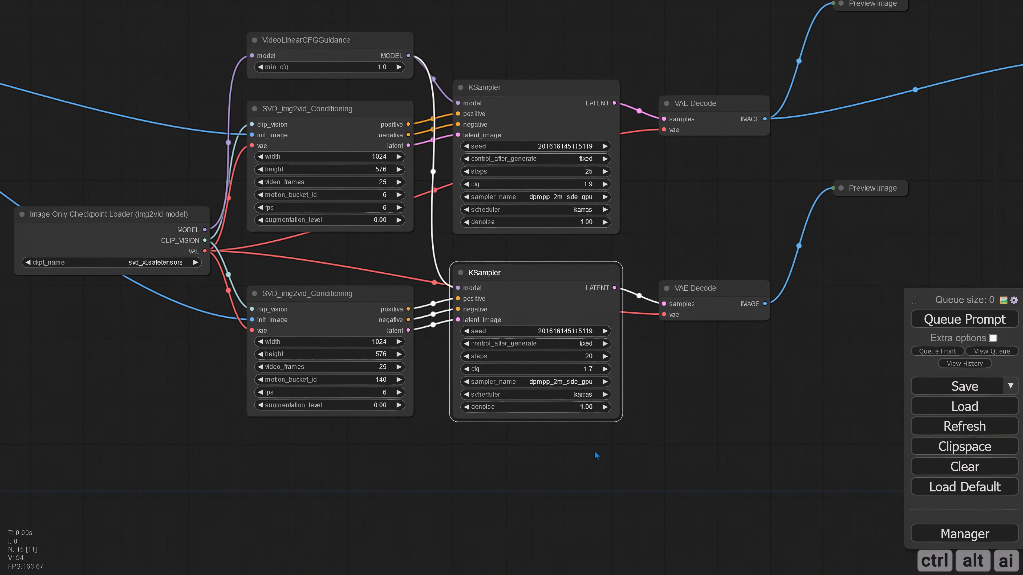
pyautogui.moveTo(692, 434); pyautogui.dragTo(400, 449)
pyautogui.moveTo(567, 416); pyautogui.dragTo(449, 395)
pyautogui.scroll(-5, 450, 395)
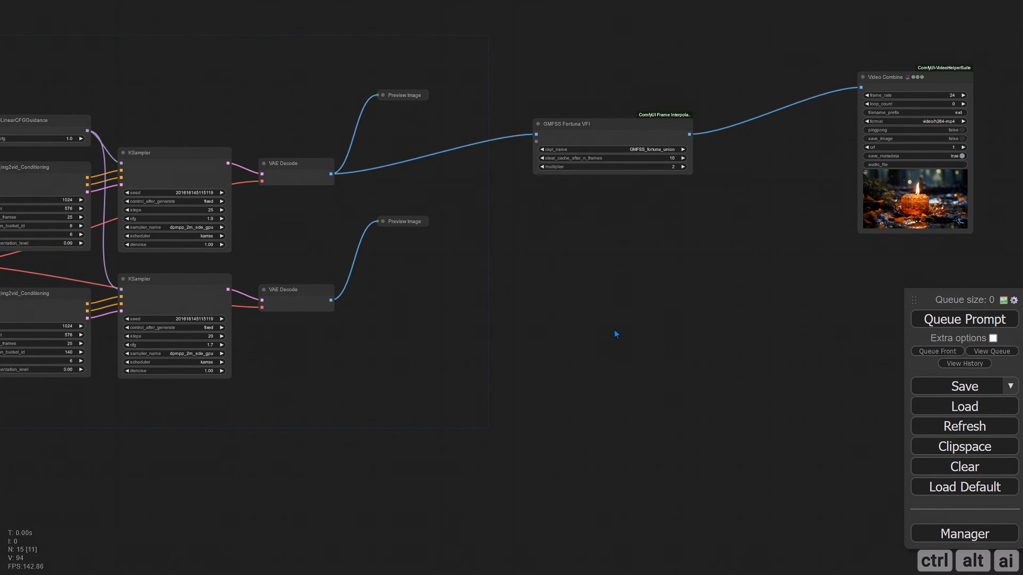
pyautogui.moveTo(612, 338); pyautogui.dragTo(449, 373)
pyautogui.moveTo(598, 268); pyautogui.dragTo(524, 278)
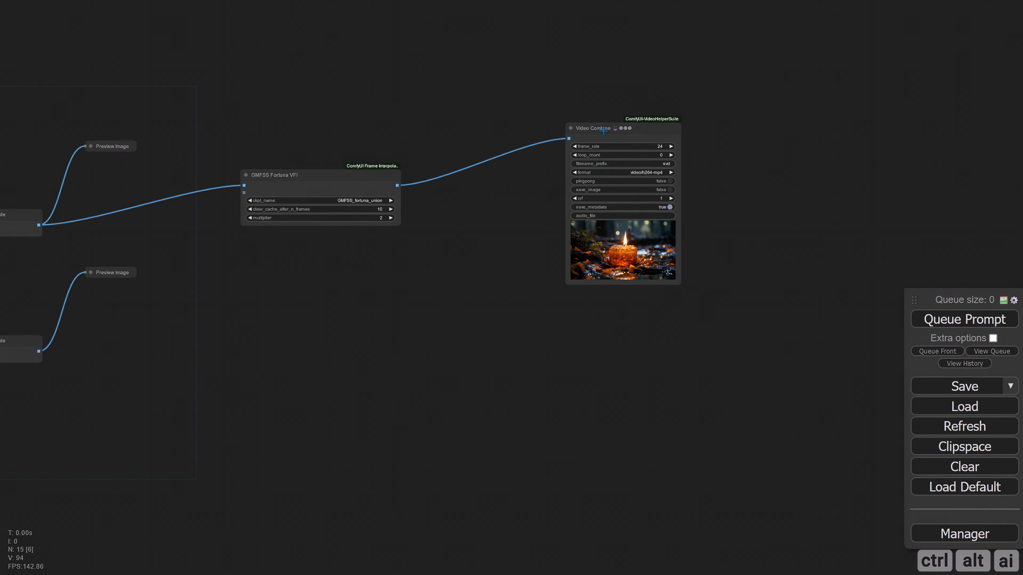
pyautogui.keyDown('alt'); pyautogui.moveTo(600, 134); pyautogui.dragTo(728, 129); pyautogui.keyUp('alt')
pyautogui.moveTo(624, 128); pyautogui.dragTo(521, 124)
pyautogui.moveTo(712, 122); pyautogui.dragTo(614, 122)
pyautogui.moveTo(39, 351); pyautogui.dragTo(601, 135)
# Queue the workflow to generate both clips
pyautogui.scroll(-3, 283, 423)
pyautogui.moveTo(283, 423); pyautogui.dragTo(589, 397)
pyautogui.click(953, 325)
pyautogui.moveTo(763, 364); pyautogui.dragTo(624, 374)
# Set frame_rate to 10 on both Video Combine nodes
pyautogui.scroll(2, 623, 374)
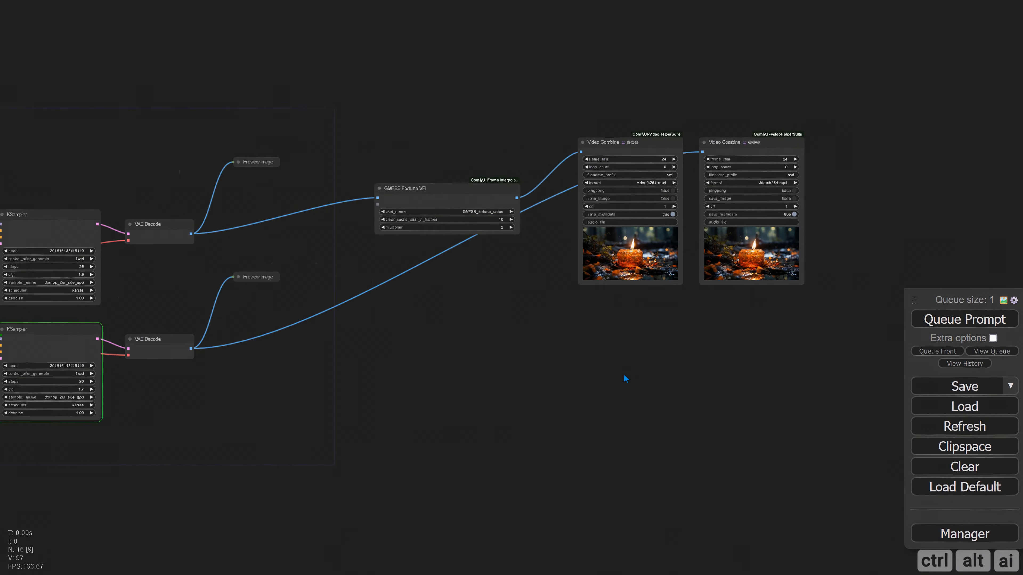
pyautogui.scroll(1, 602, 386)
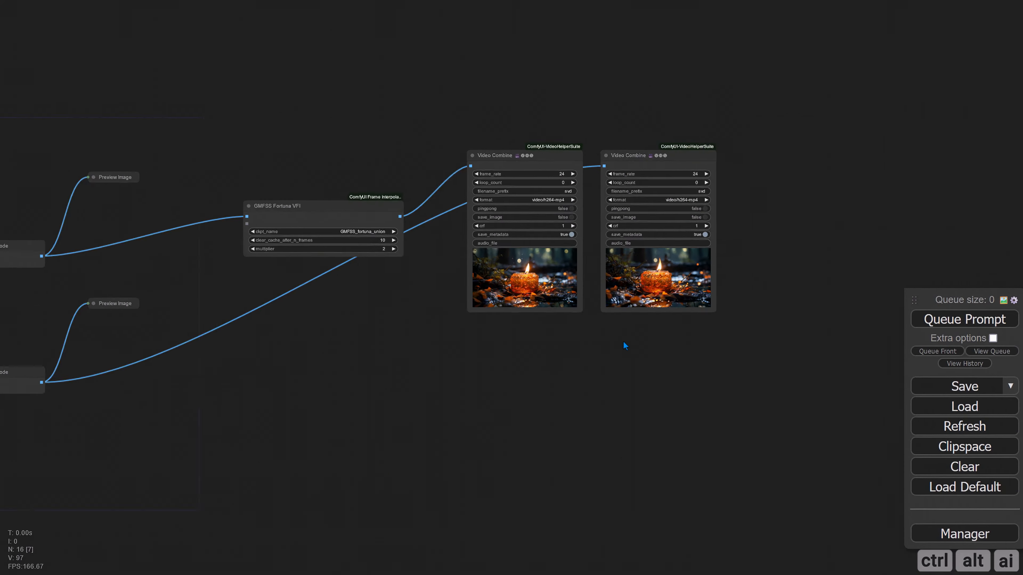
pyautogui.scroll(5, 625, 345)
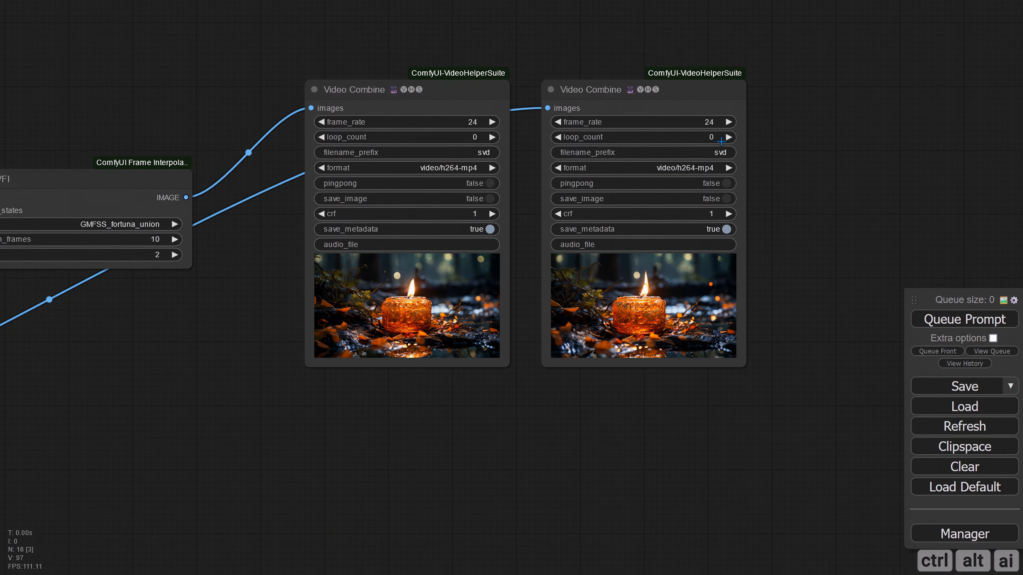
pyautogui.click(710, 122)
pyautogui.hotkey('ctrl', 'a')
pyautogui.write('10')
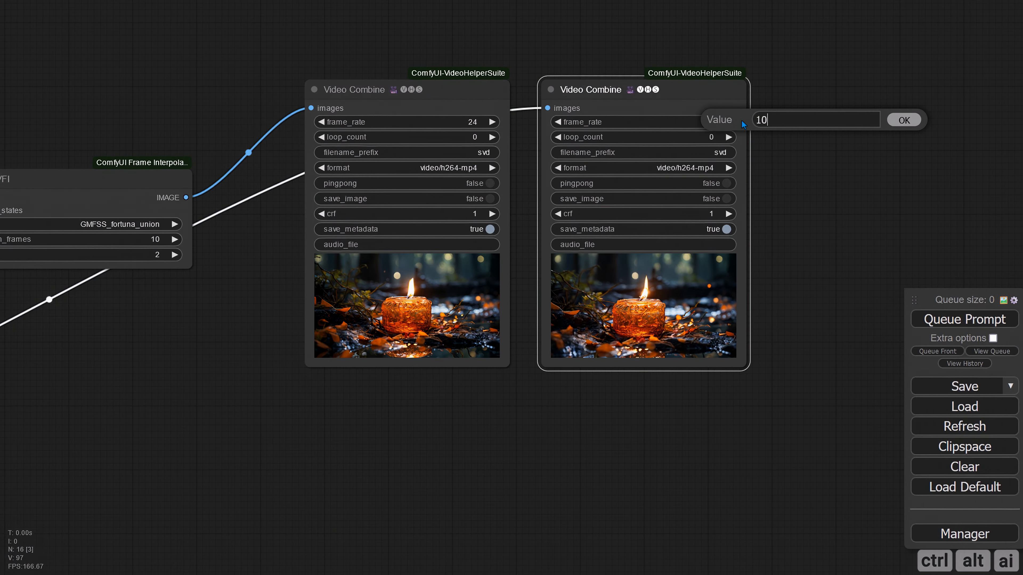
pyautogui.click(904, 120)
pyautogui.click(473, 122)
pyautogui.write('10')
pyautogui.click(667, 120)
# Connect the upper VAE Decode's IMAGE output directly to the first Video Combine, bypassing GMFSS Fortuna VFI
pyautogui.scroll(-6, 543, 346)
pyautogui.moveTo(579, 302); pyautogui.dragTo(522, 338)
pyautogui.moveTo(566, 239); pyautogui.dragTo(495, 292)
pyautogui.moveTo(362, 279); pyautogui.dragTo(566, 239)
# Move both Video Combine nodes side by side above the workflow and shift GMFSS Fortuna VFI further along to make room
pyautogui.moveTo(591, 230); pyautogui.dragTo(338, 28)
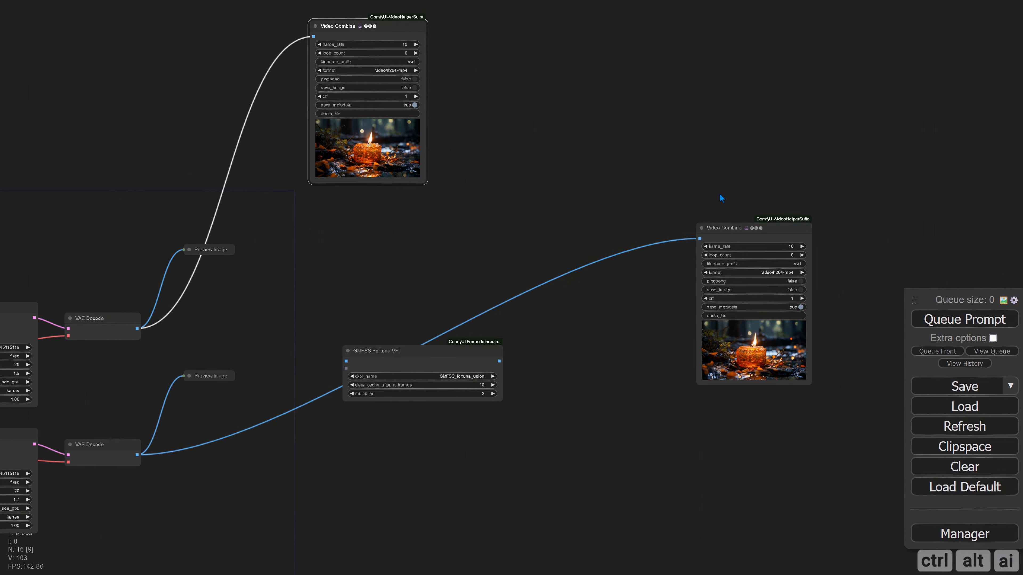
pyautogui.moveTo(756, 230); pyautogui.dragTo(503, 28)
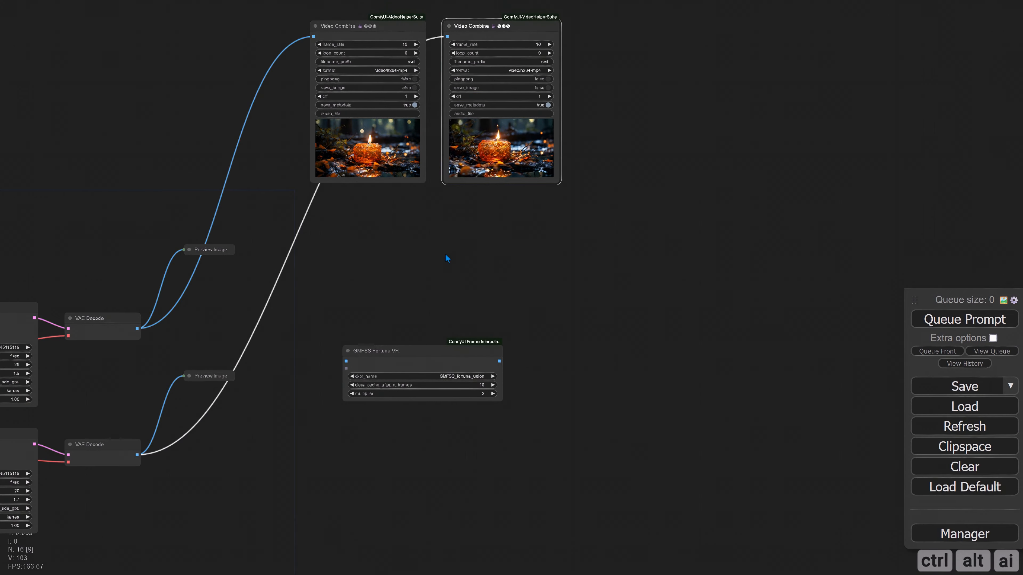
pyautogui.moveTo(404, 357); pyautogui.dragTo(526, 344)
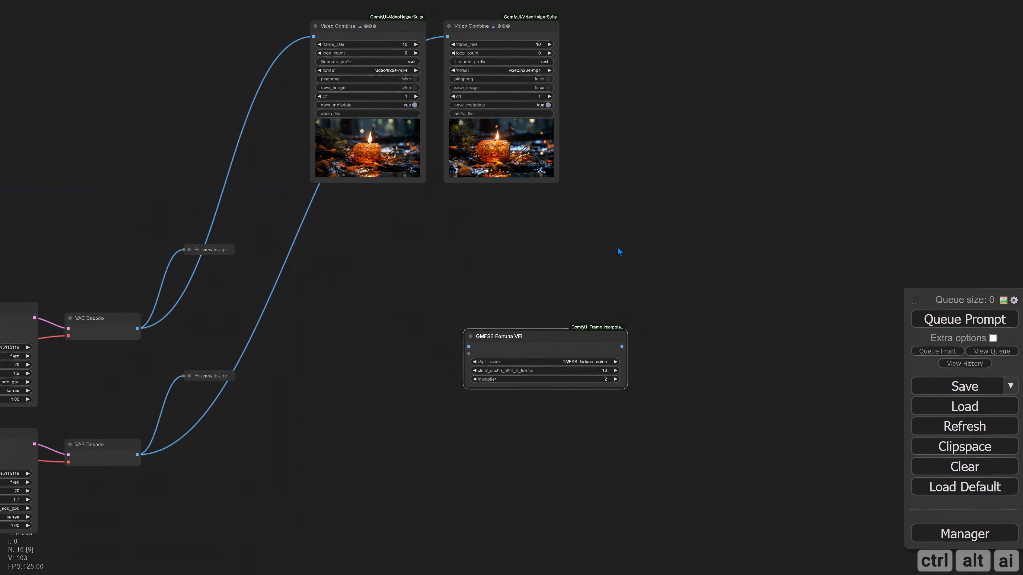
pyautogui.moveTo(616, 247); pyautogui.dragTo(536, 268)
# Duplicate a Video Combine node, connect GMFSS Fortuna VFI's IMAGE output to it and set its frame_rate to 24
pyautogui.moveTo(416, 49)
pyautogui.keyDown('alt'); pyautogui.mouseDown()
pyautogui.moveTo(652, 222)
pyautogui.moveTo(662, 258)
pyautogui.mouseUp(); pyautogui.keyUp('alt')
pyautogui.moveTo(519, 359); pyautogui.dragTo(614, 267)
pyautogui.click(706, 275)
pyautogui.write('20')
pyautogui.press('Return')
# Add an ImageBatch node between the VAE Decode nodes and GMFSS Fortuna VFI
pyautogui.scroll(3, 443, 511)
pyautogui.moveTo(407, 378); pyautogui.dragTo(698, 278)
pyautogui.doubleClick(464, 216)
pyautogui.write('imageba')
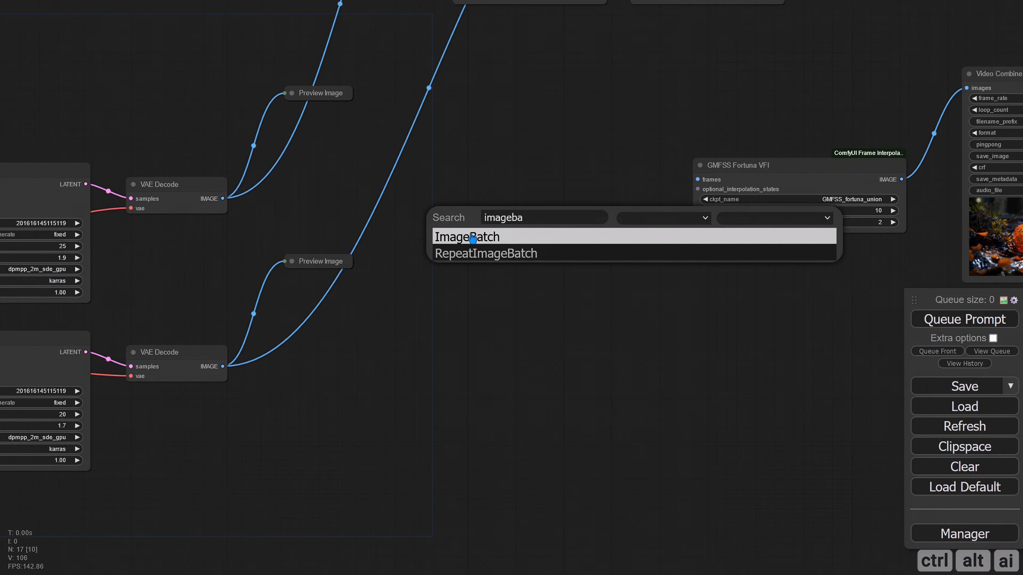
pyautogui.click(474, 237)
# Connect the Batch Images output to GMFSS Fortuna VFI's frames input and bring the two nodes into line
pyautogui.moveTo(550, 309); pyautogui.dragTo(527, 337)
pyautogui.moveTo(600, 218); pyautogui.dragTo(590, 231)
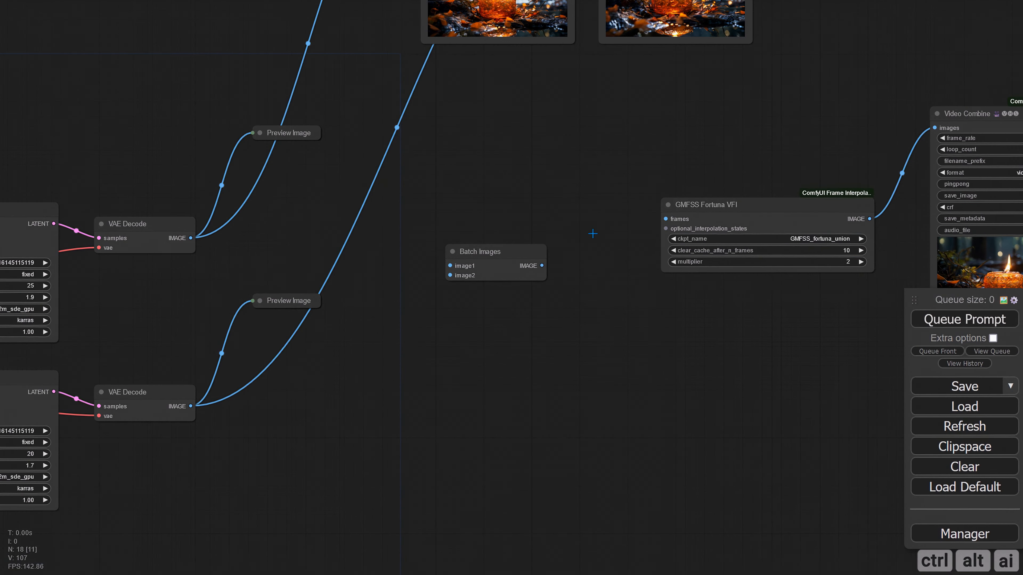
pyautogui.moveTo(684, 206); pyautogui.dragTo(689, 202)
pyautogui.moveTo(533, 278); pyautogui.dragTo(671, 214)
pyautogui.click(583, 253)
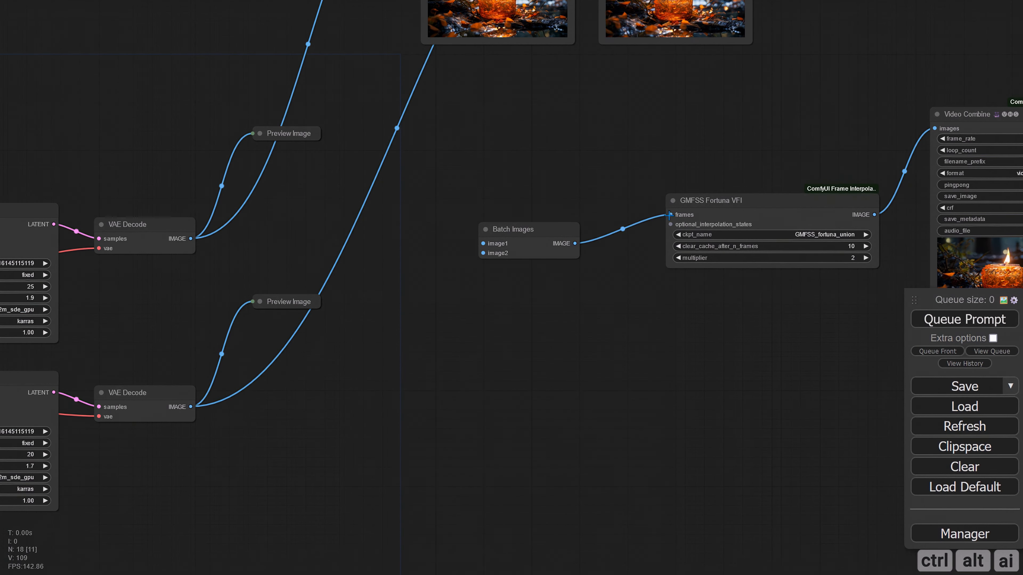
# Connect the upper VAE Decode to Batch Images' image1 and the lower VAE Decode to its image2
pyautogui.moveTo(528, 301); pyautogui.dragTo(589, 314)
pyautogui.moveTo(483, 331)
pyautogui.mouseDown()
pyautogui.moveTo(591, 316)
pyautogui.moveTo(559, 291)
pyautogui.mouseUp()
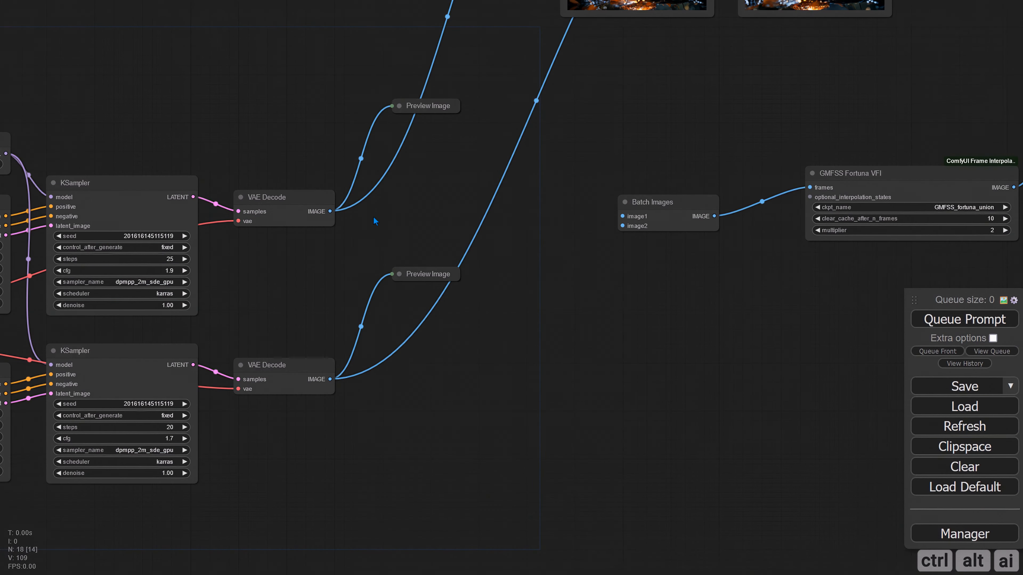
pyautogui.moveTo(331, 212); pyautogui.dragTo(623, 216)
pyautogui.moveTo(330, 379); pyautogui.dragTo(623, 228)
pyautogui.moveTo(660, 203); pyautogui.dragTo(632, 207)
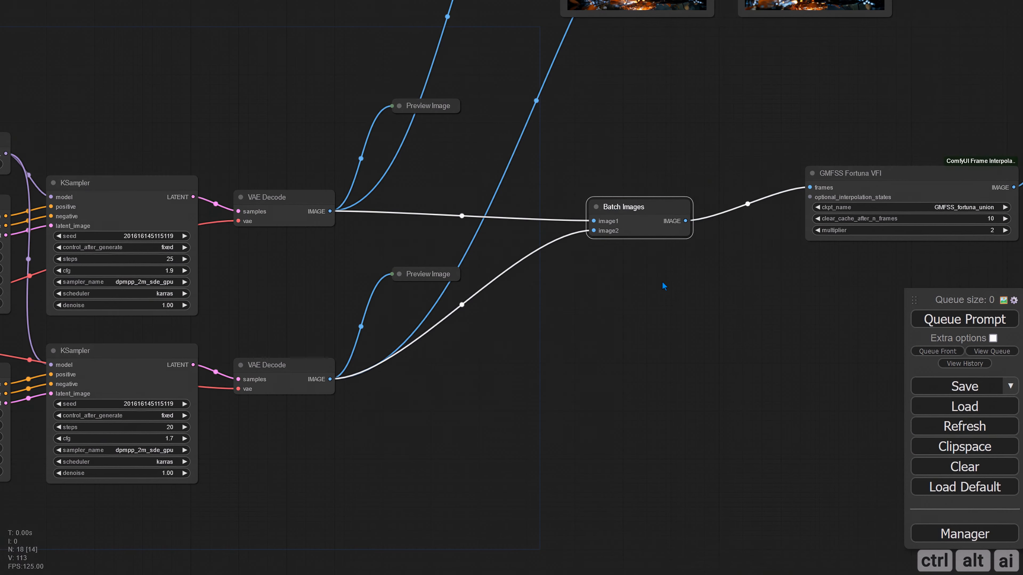
# Hide the video previews on the two upper Video Combine nodes
pyautogui.moveTo(727, 309); pyautogui.dragTo(601, 263)
pyautogui.scroll(-4, 601, 264)
pyautogui.moveTo(713, 201); pyautogui.dragTo(696, 199)
pyautogui.moveTo(714, 316); pyautogui.dragTo(653, 417)
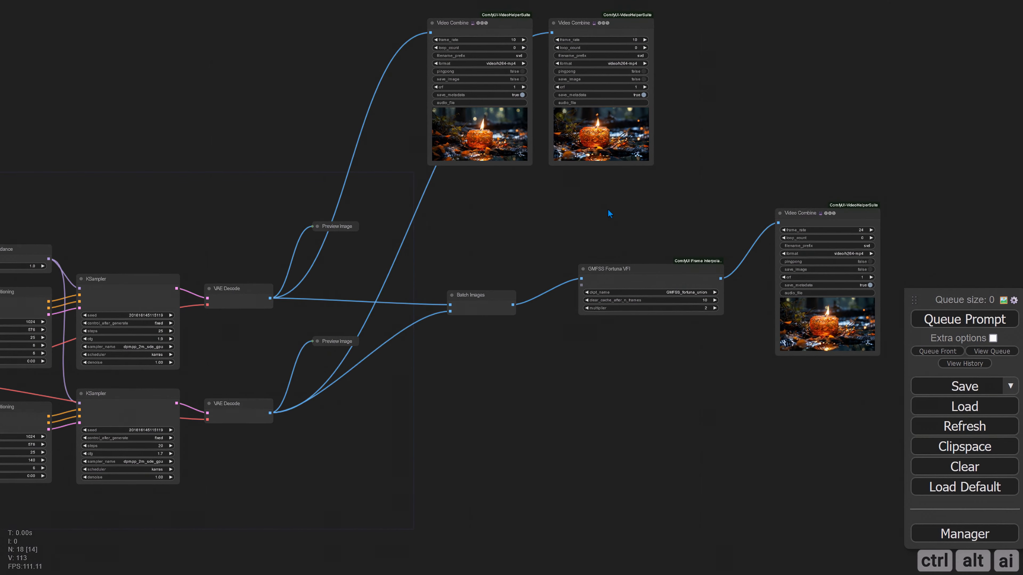
pyautogui.moveTo(522, 259); pyautogui.dragTo(523, 319)
pyautogui.rightClick(494, 105)
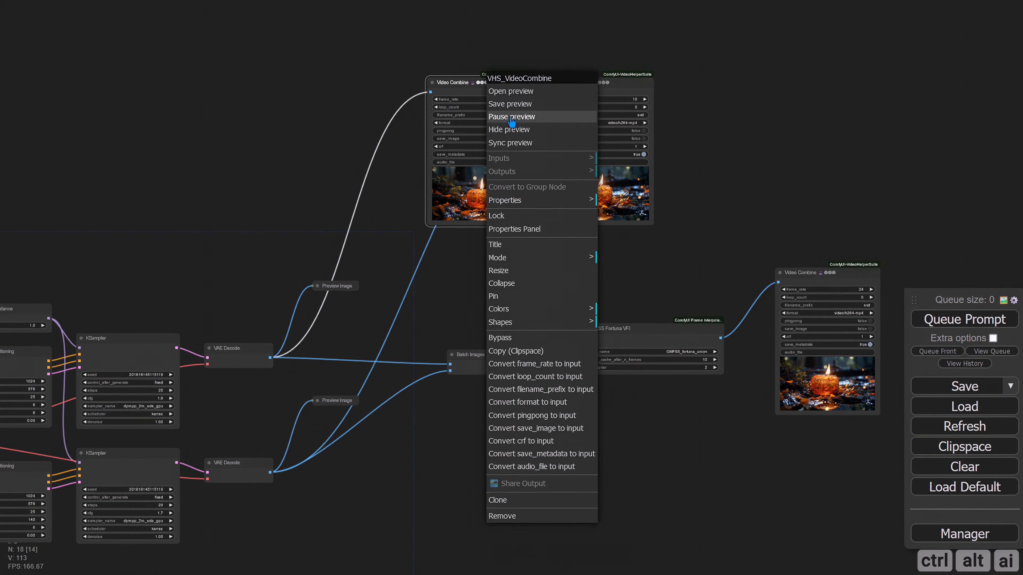
pyautogui.click(510, 132)
pyautogui.rightClick(582, 101)
pyautogui.click(597, 131)
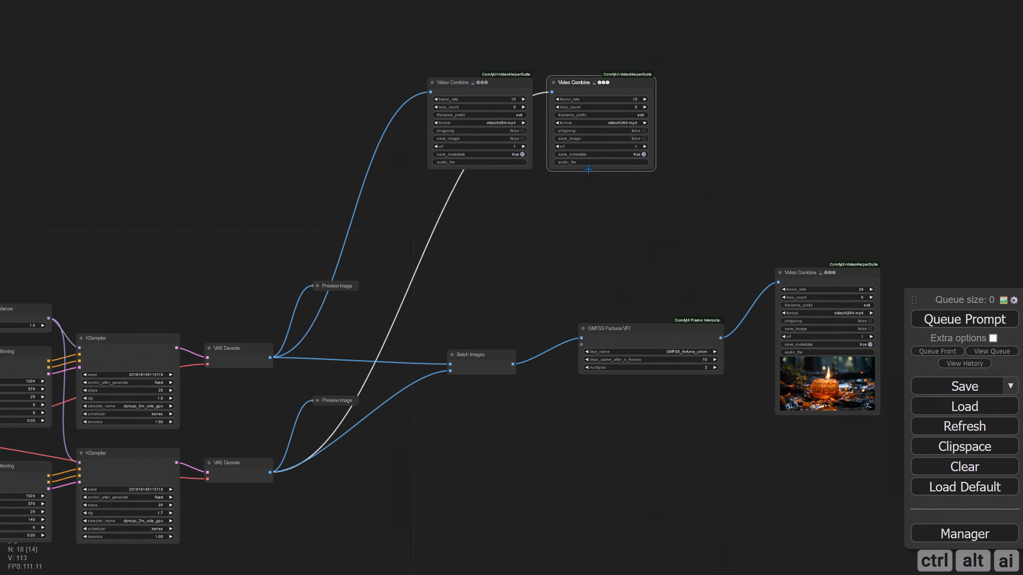
# Enlarge the Video Combine node fed by GMFSS Fortuna VFI and queue the workflow to render the combined clip
pyautogui.moveTo(571, 242); pyautogui.dragTo(463, 112)
pyautogui.moveTo(849, 203); pyautogui.dragTo(775, 168)
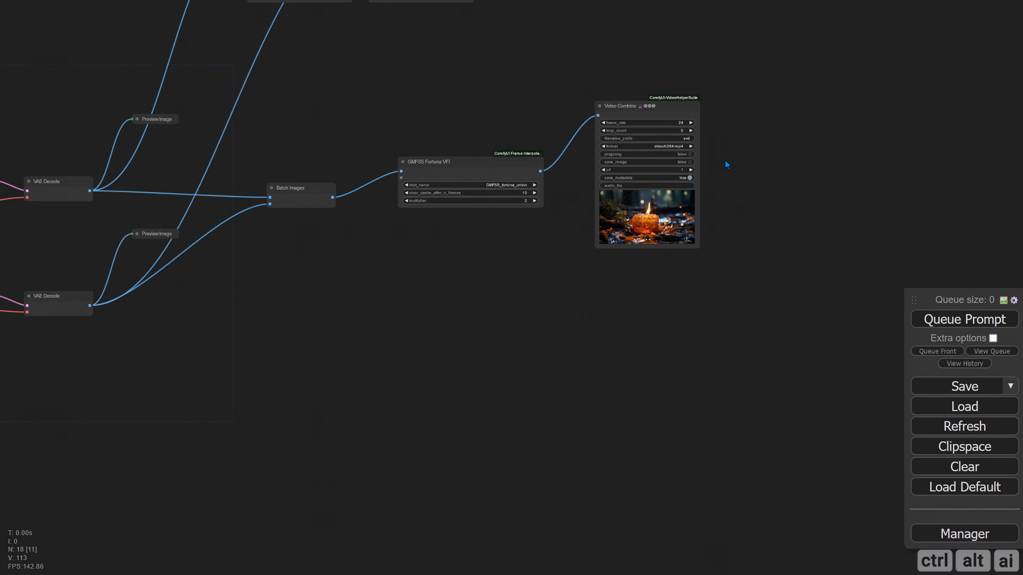
pyautogui.moveTo(696, 245); pyautogui.dragTo(802, 290)
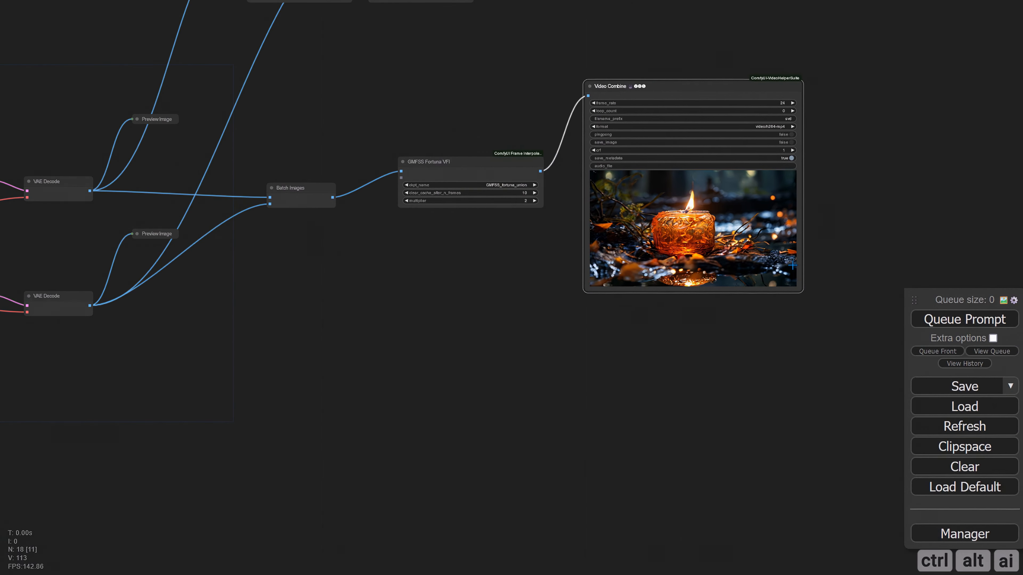
pyautogui.moveTo(757, 250); pyautogui.dragTo(767, 247)
pyautogui.click(944, 321)
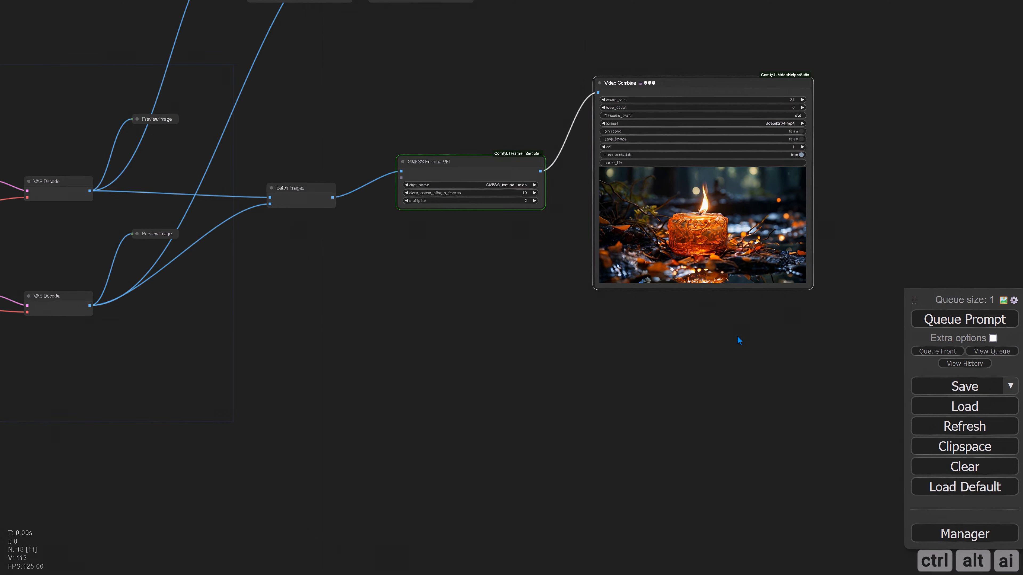
pyautogui.moveTo(736, 336); pyautogui.dragTo(551, 356)
pyautogui.scroll(9, 544, 302)
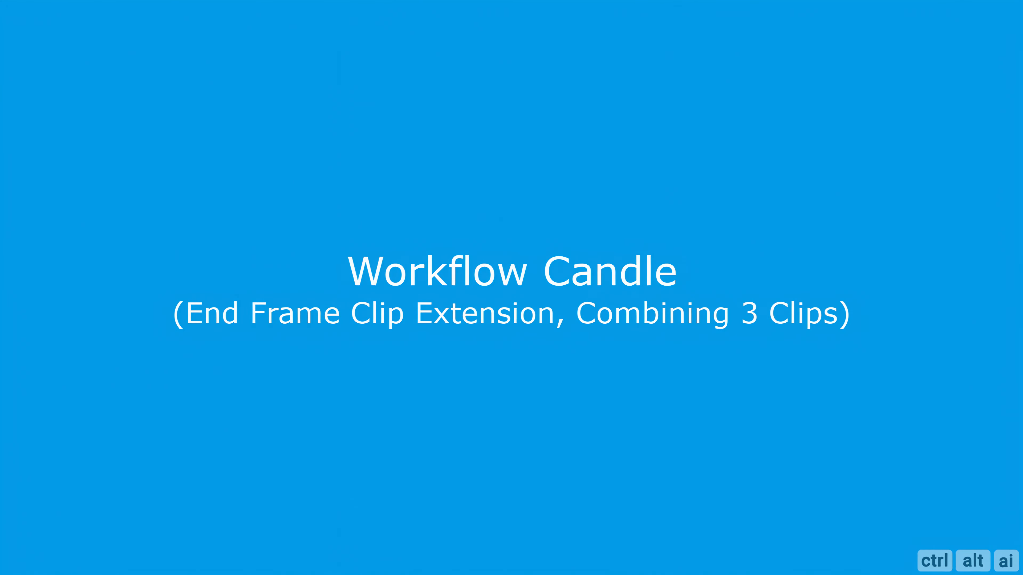
# Duplicate the lower SVD_img2vid_Conditioning, KSampler, VAE Decode and Preview Image nodes as a third branch below
pyautogui.scroll(4, 724, 277)
pyautogui.hotkey('ctrl', 'c')
pyautogui.hotkey('ctrl', 'v')
# Move the image loader, Image Resize and Preview Image nodes down and place a duplicate of the three below them
pyautogui.moveTo(240, 124); pyautogui.dragTo(269, 233)
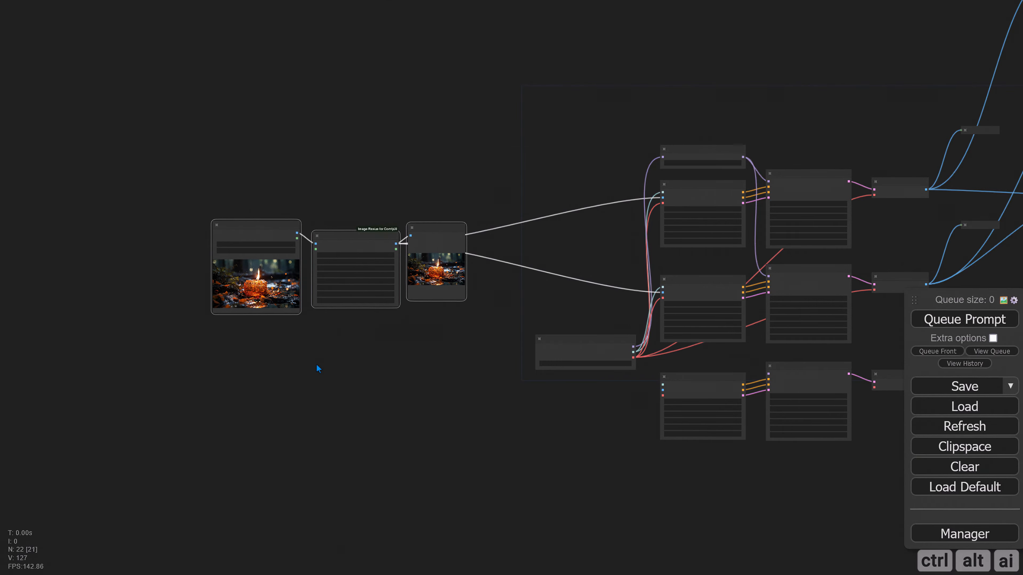
pyautogui.hotkey('ctrl', 'c')
pyautogui.hotkey('ctrl', 'v')
pyautogui.moveTo(386, 385); pyautogui.dragTo(263, 356)
pyautogui.click(453, 460)
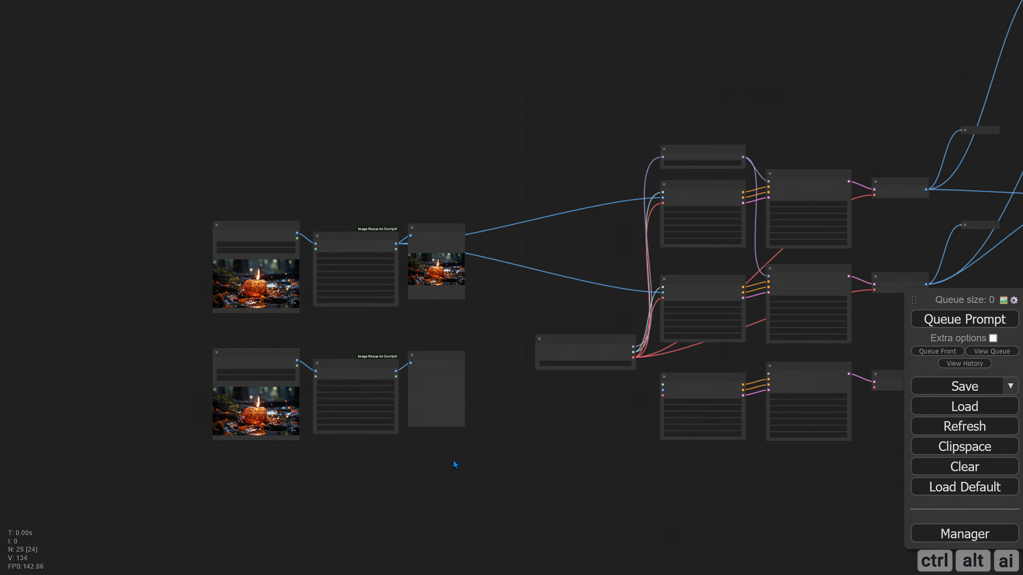
# Connect the checkpoint loader's VAE output to the third branch's VAE Decode, and that node's image output to the third Video Combine node
pyautogui.scroll(3, 660, 475)
pyautogui.moveTo(660, 475); pyautogui.dragTo(345, 469)
pyautogui.moveTo(640, 419); pyautogui.dragTo(683, 410)
pyautogui.scroll(3, 463, 443)
pyautogui.moveTo(285, 349); pyautogui.dragTo(178, 378)
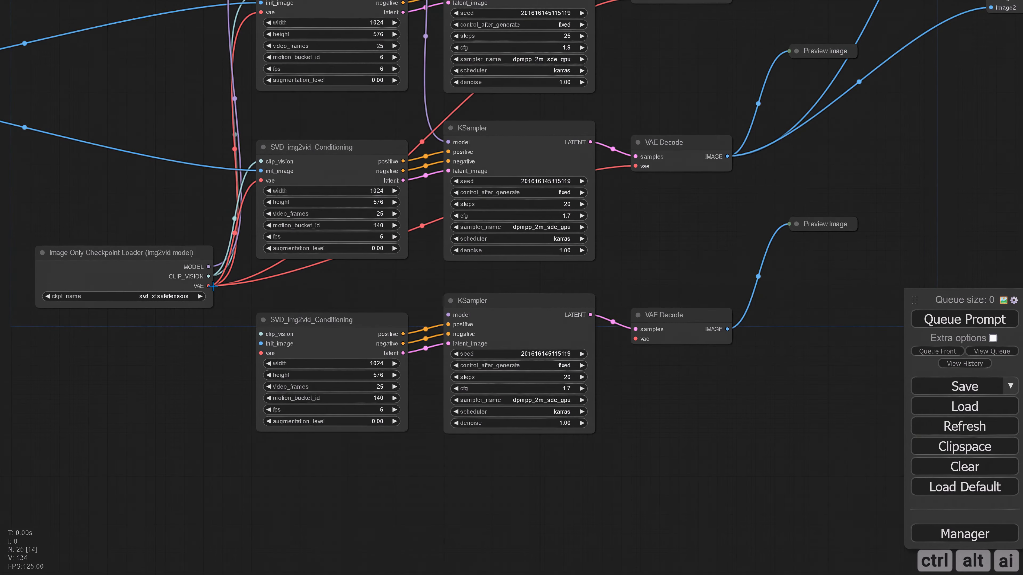
pyautogui.moveTo(208, 286); pyautogui.dragTo(635, 339)
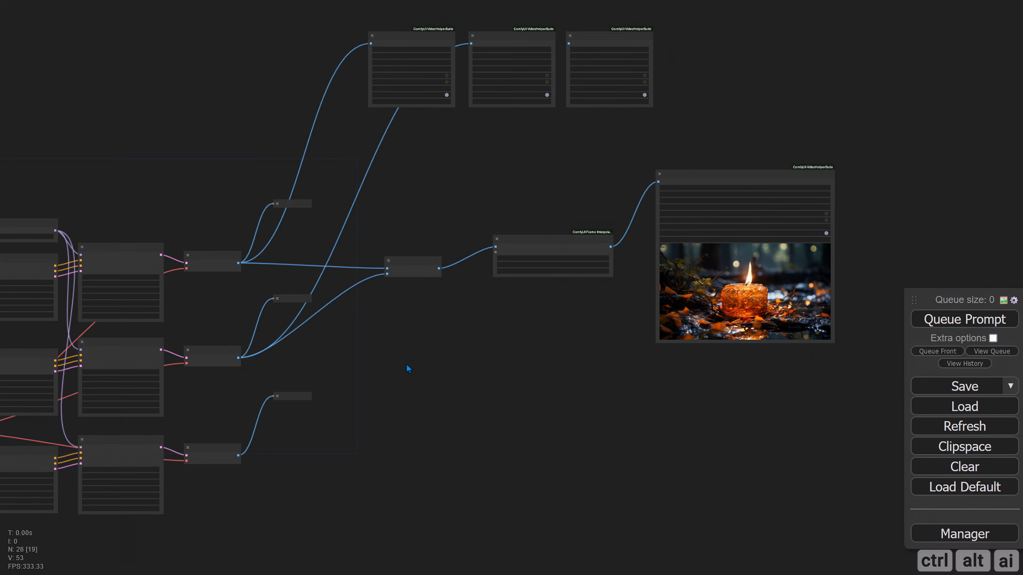
pyautogui.scroll(3, 406, 363)
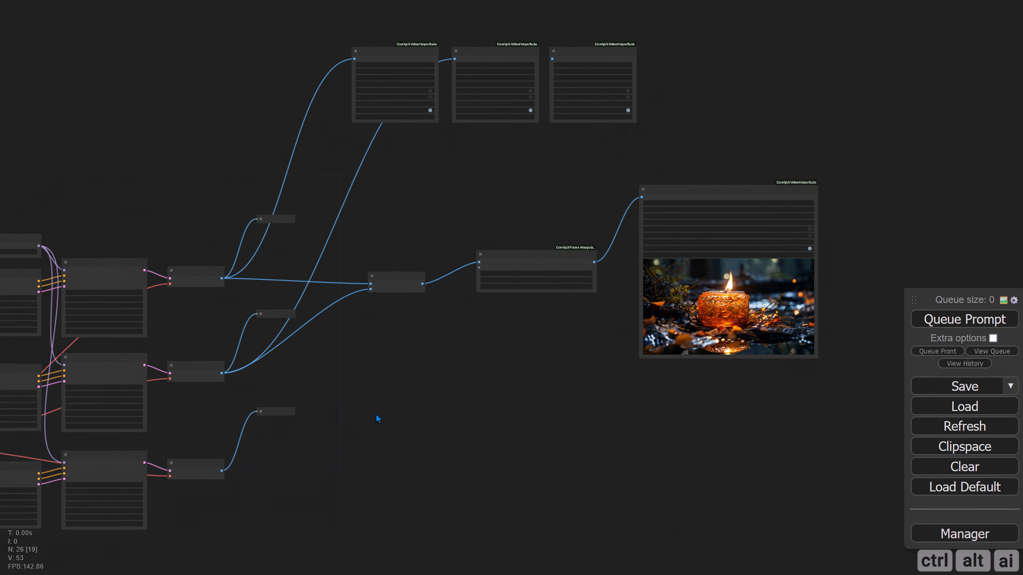
pyautogui.moveTo(198, 503); pyautogui.dragTo(528, 91)
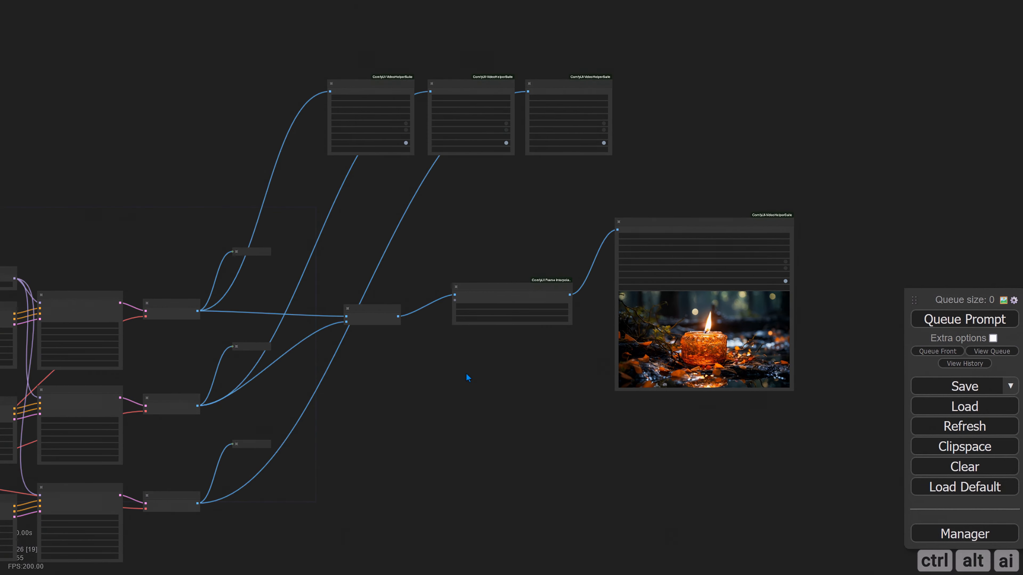
# Rearrange the Batch Images, GMFSS Fortuna VFI and Video Combine nodes, lowering the upper three and shifting the final Video Combine farther right
pyautogui.click(374, 315)
pyautogui.moveTo(375, 315); pyautogui.dragTo(410, 397)
pyautogui.moveTo(355, 57); pyautogui.dragTo(620, 152)
pyautogui.moveTo(373, 84); pyautogui.dragTo(381, 211)
pyautogui.click(427, 330)
pyautogui.moveTo(427, 330); pyautogui.dragTo(422, 220)
pyautogui.moveTo(725, 196); pyautogui.dragTo(823, 197)
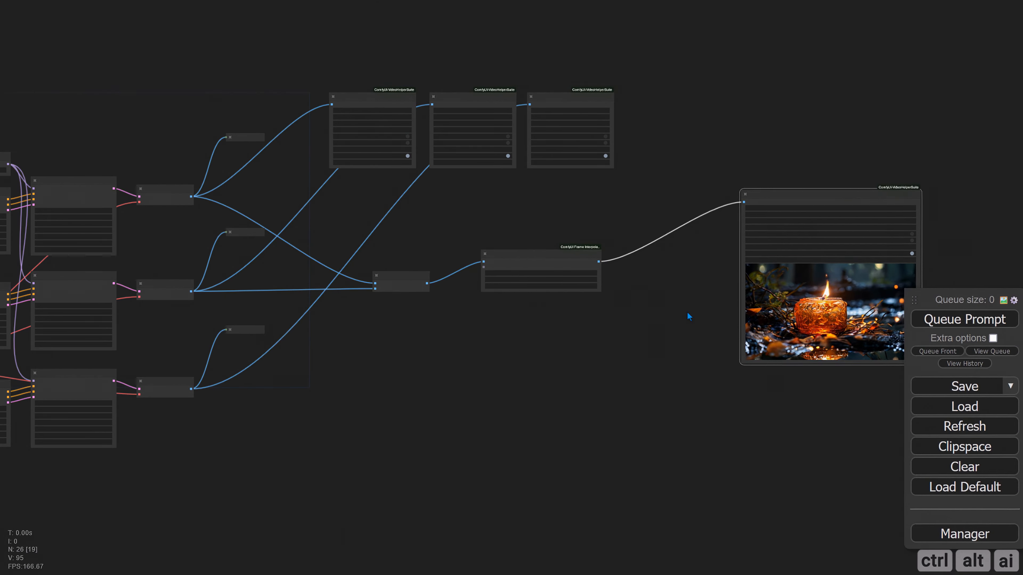
# Expand the second branch's Preview Image node and display its last frame, 25/25
pyautogui.moveTo(687, 315); pyautogui.dragTo(680, 253)
pyautogui.rightClick(544, 40)
pyautogui.click(568, 83)
pyautogui.moveTo(394, 229); pyautogui.dragTo(419, 280)
pyautogui.scroll(12, 132, 226)
pyautogui.click(422, 66)
pyautogui.scroll(6, 524, 312)
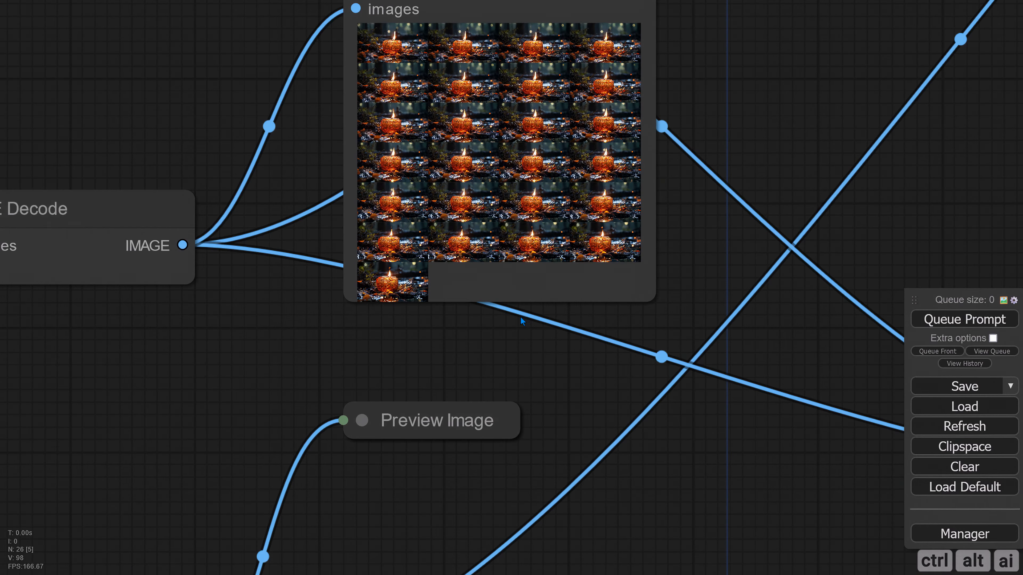
pyautogui.moveTo(506, 324); pyautogui.dragTo(506, 380)
pyautogui.scroll(-2, 599, 328)
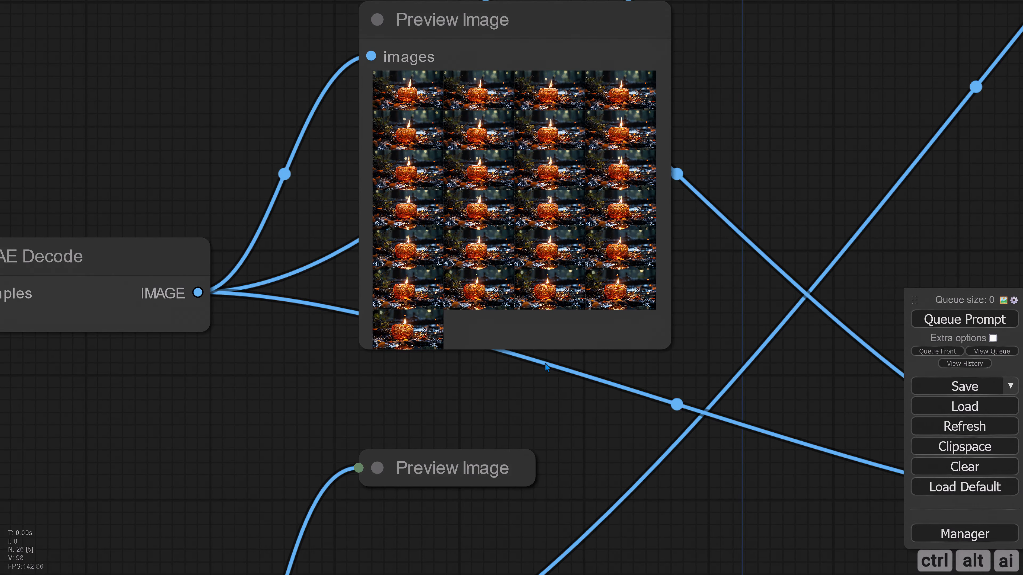
pyautogui.click(610, 292)
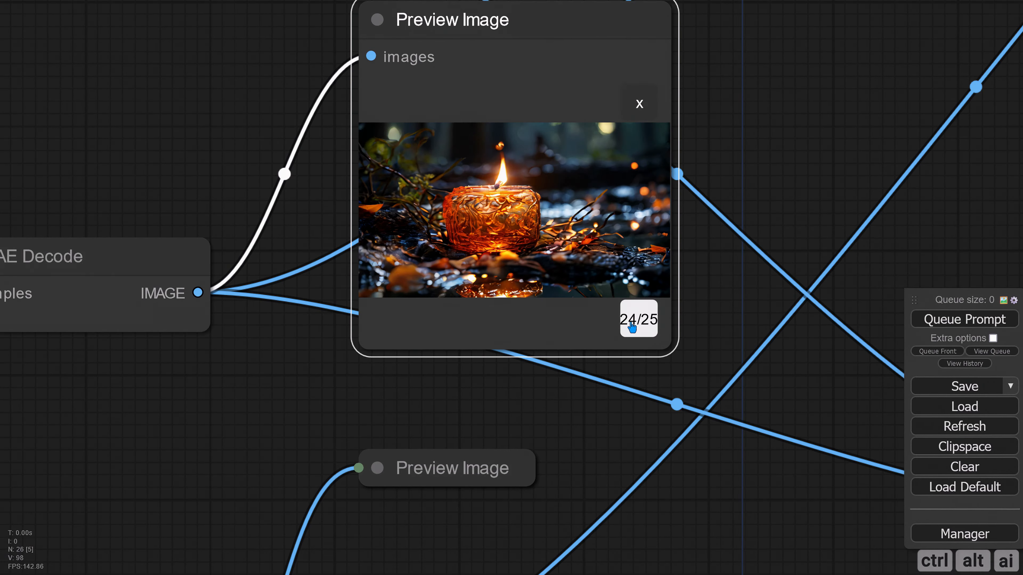
pyautogui.click(631, 324)
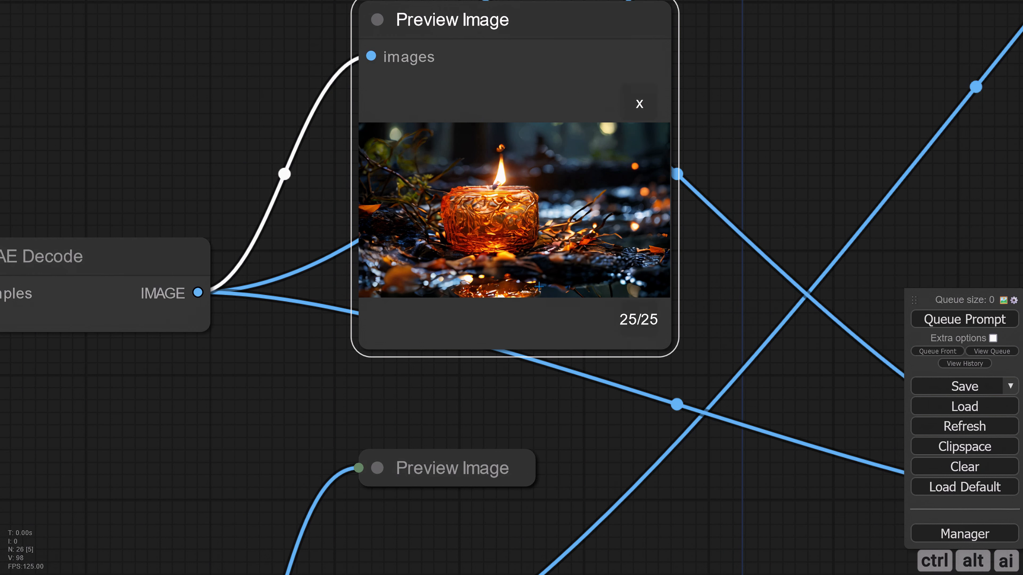
pyautogui.moveTo(725, 250); pyautogui.dragTo(710, 333)
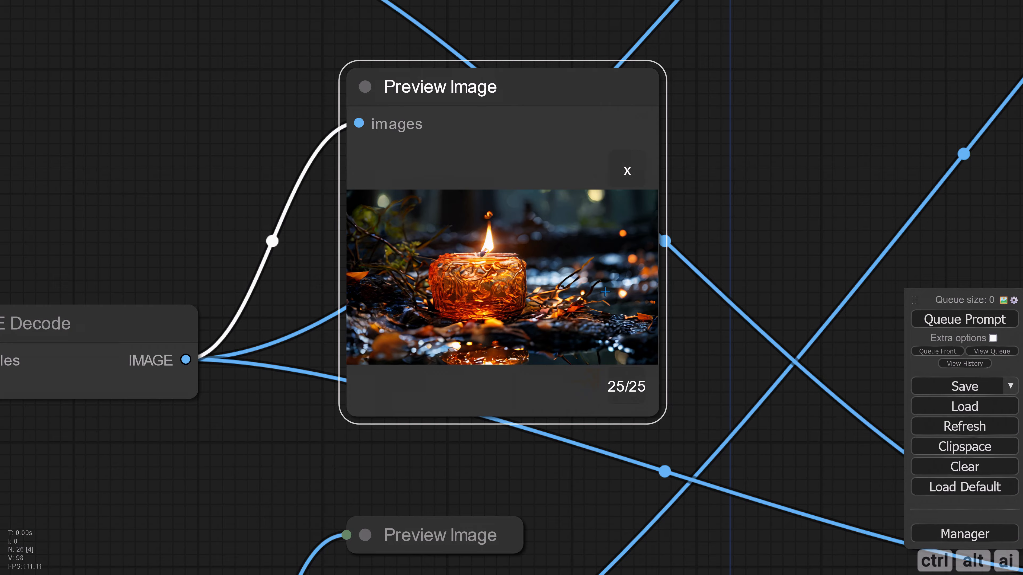
# Save the displayed frame 25/25 from the second branch's Preview Image node as an image file
pyautogui.rightClick(477, 242)
pyautogui.click(497, 276)
pyautogui.click(720, 436)
# Load the image 2 (18).png into the lower Load Image node
pyautogui.scroll(-9, 499, 408)
pyautogui.moveTo(313, 456); pyautogui.dragTo(745, 341)
pyautogui.moveTo(257, 250); pyautogui.dragTo(745, 242)
pyautogui.scroll(7, 307, 131)
pyautogui.click(307, 177)
pyautogui.click(306, 274)
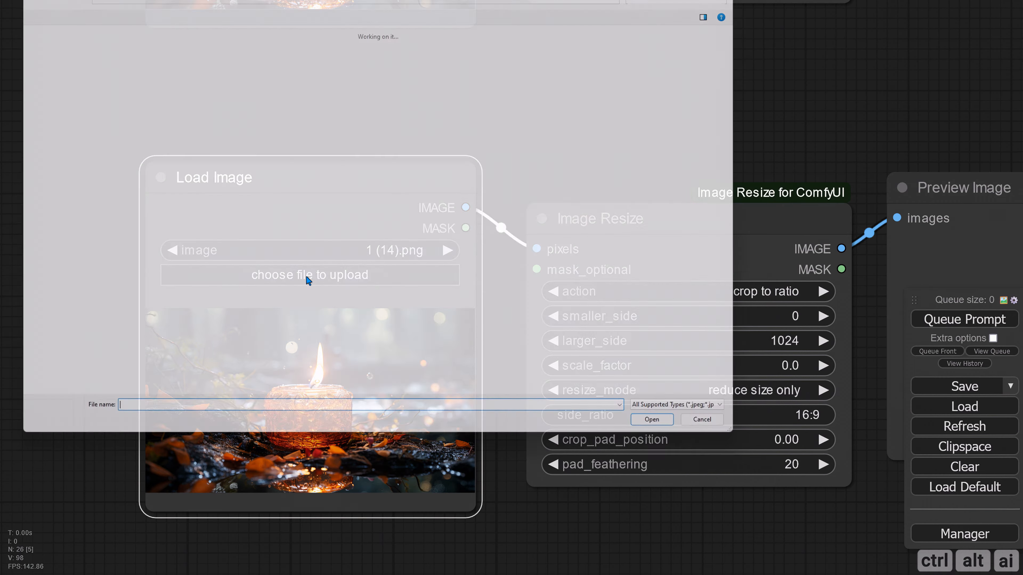
pyautogui.click(39, 80)
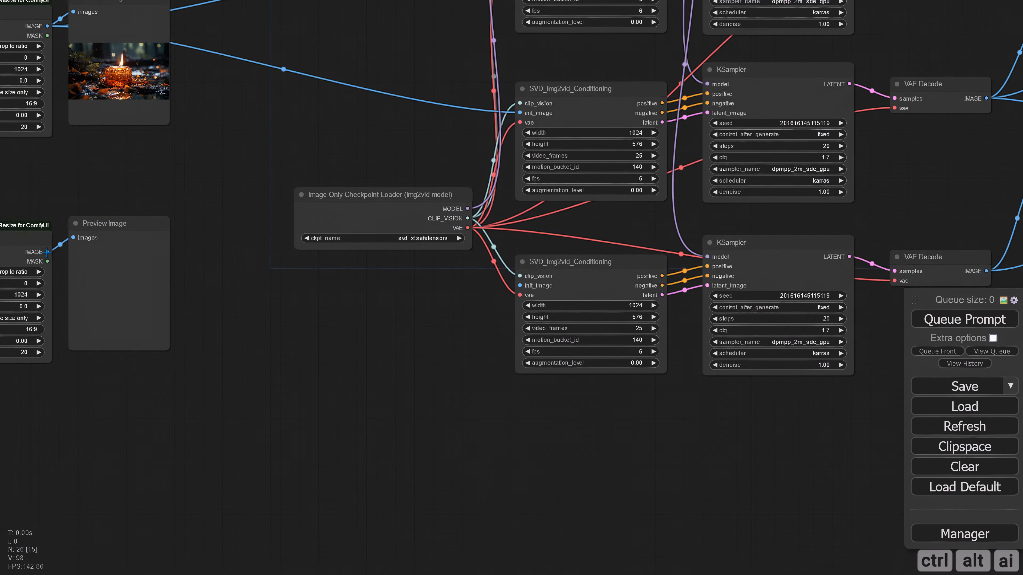
pyautogui.moveTo(47, 252); pyautogui.dragTo(519, 286)
pyautogui.scroll(5, 596, 343)
pyautogui.click(616, 258)
pyautogui.click(616, 258)
pyautogui.click(616, 257)
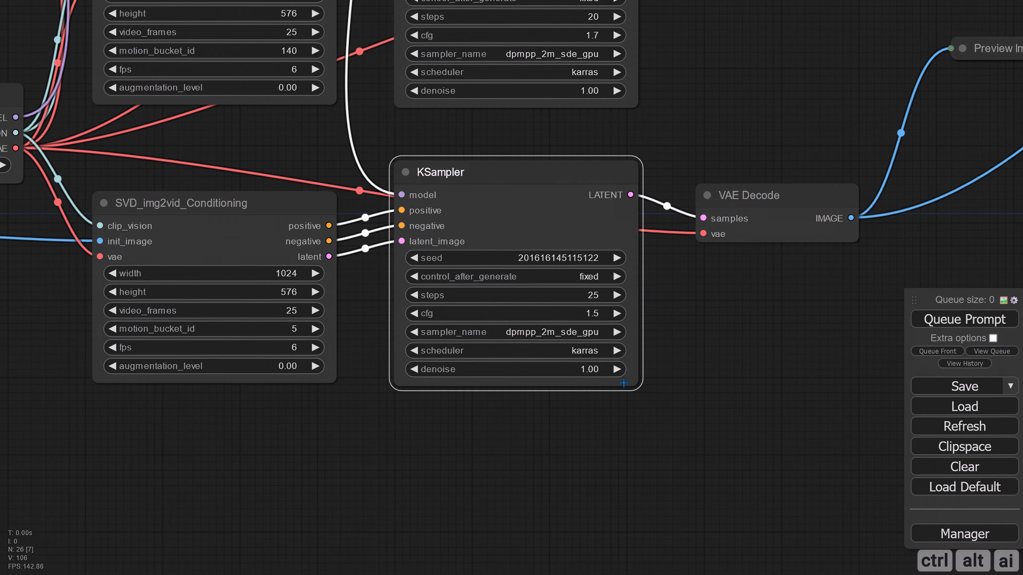
pyautogui.click(628, 429)
pyautogui.scroll(-4, 628, 429)
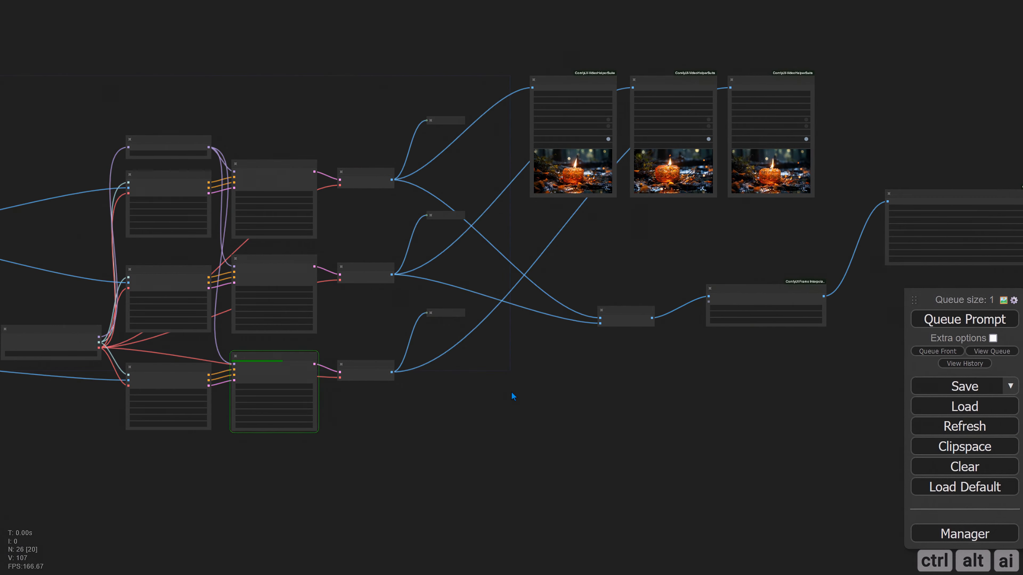
pyautogui.scroll(15, 592, 305)
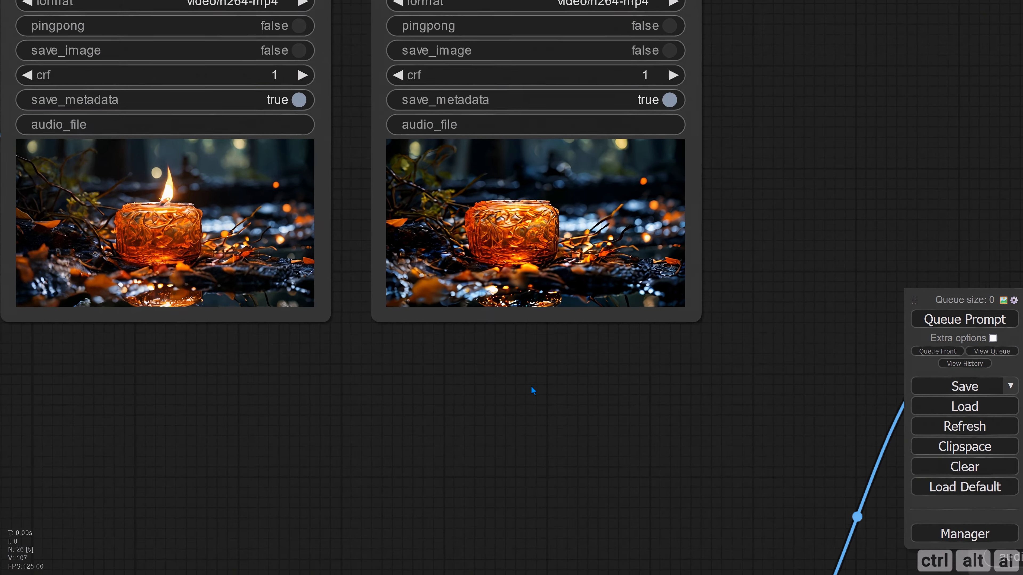
pyautogui.scroll(2, 523, 392)
pyautogui.moveTo(518, 393); pyautogui.dragTo(637, 446)
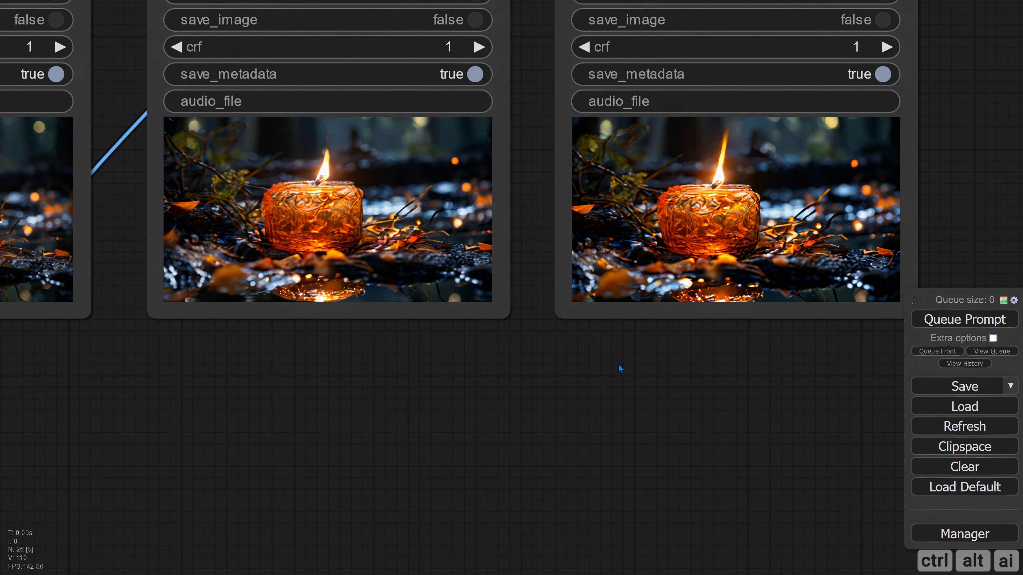
# Duplicate the Batch Images node and place the copy between the original and the GMFSS Fortuna VFI node
pyautogui.scroll(-12, 619, 365)
pyautogui.moveTo(618, 366); pyautogui.dragTo(674, 166)
pyautogui.click(435, 240)
pyautogui.hotkey('ctrl', 'c')
pyautogui.hotkey('ctrl', 'v')
pyautogui.moveTo(562, 307); pyautogui.dragTo(543, 273)
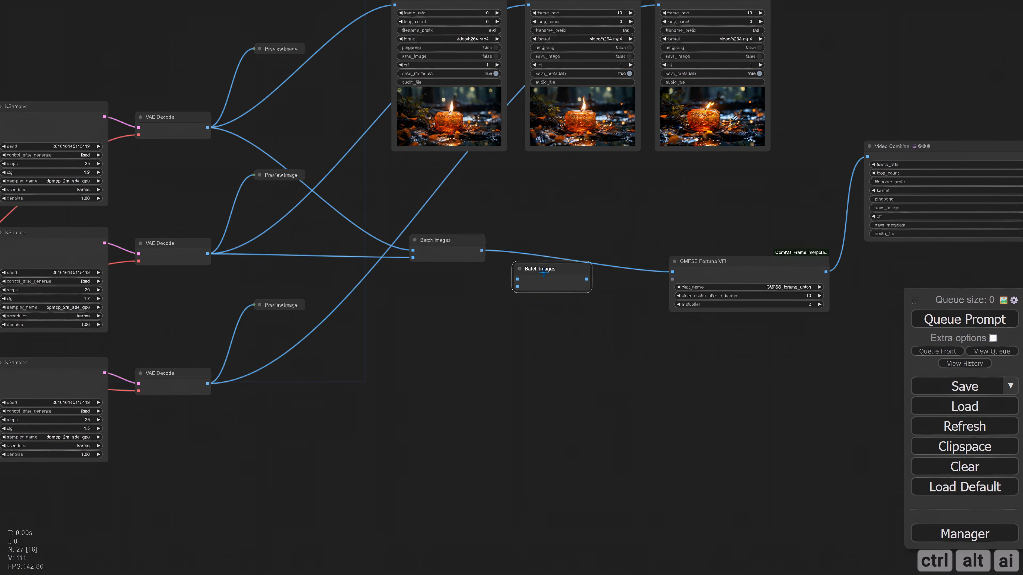
pyautogui.click(463, 291)
# Connect the new Batch Images node's output to GMFSS Fortuna VFI's frames and the original Batch Images output to the new node's image1
pyautogui.scroll(10, 512, 333)
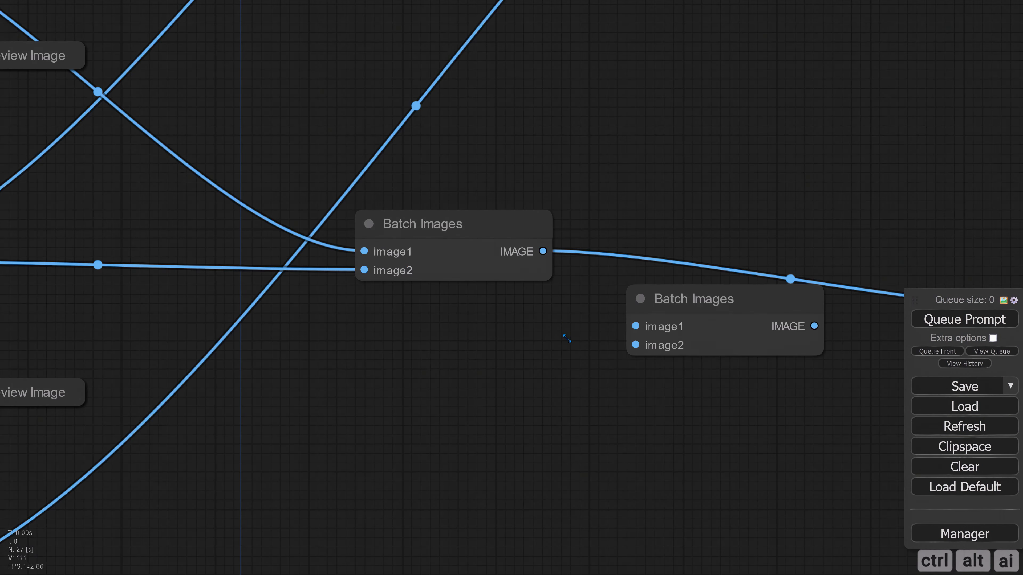
pyautogui.moveTo(567, 339); pyautogui.dragTo(347, 320)
pyautogui.moveTo(593, 307); pyautogui.dragTo(815, 289)
pyautogui.moveTo(354, 331); pyautogui.dragTo(555, 345)
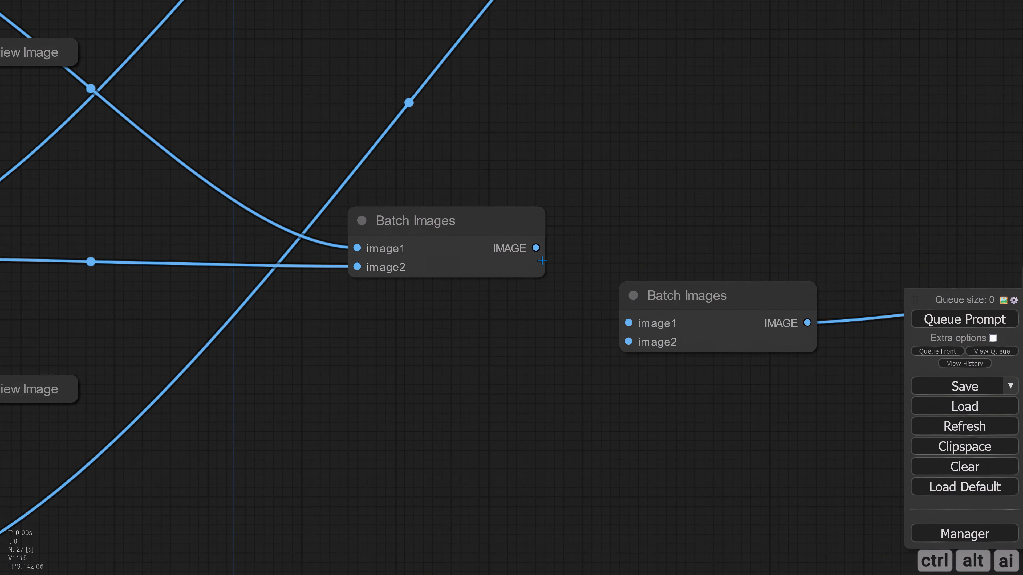
pyautogui.moveTo(535, 247); pyautogui.dragTo(629, 323)
# Connect the third VAE Decode's image output to the new Batch Images node's image2 input
pyautogui.scroll(-3, 486, 341)
pyautogui.moveTo(422, 359); pyautogui.dragTo(607, 313)
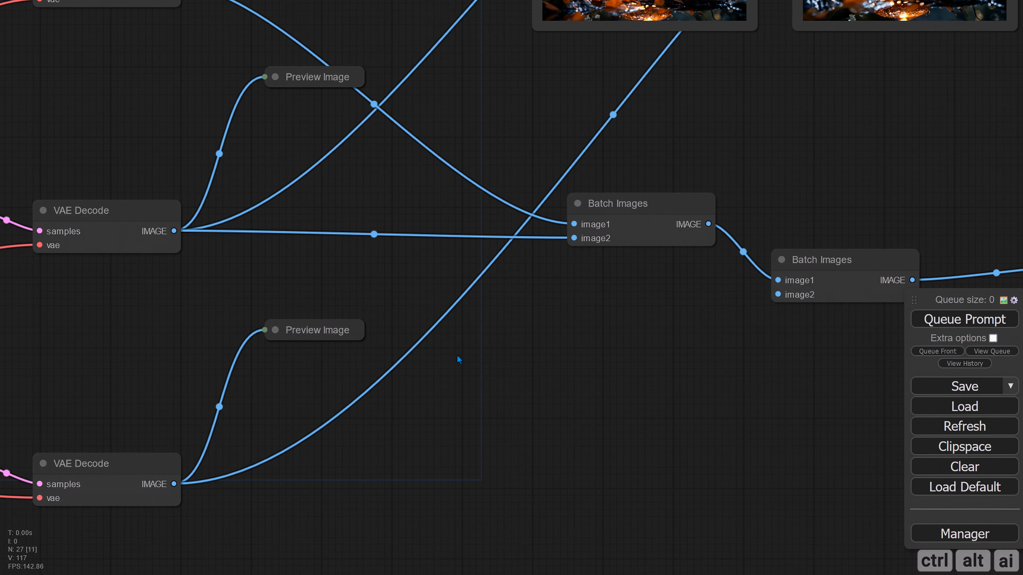
pyautogui.moveTo(469, 449); pyautogui.dragTo(433, 448)
pyautogui.moveTo(139, 483); pyautogui.dragTo(742, 293)
# Review the combined, interpolated video in the final Video Combine node
pyautogui.scroll(-3, 684, 343)
pyautogui.moveTo(785, 403); pyautogui.dragTo(450, 383)
pyautogui.moveTo(821, 409); pyautogui.dragTo(489, 392)
pyautogui.scroll(1, 532, 479)
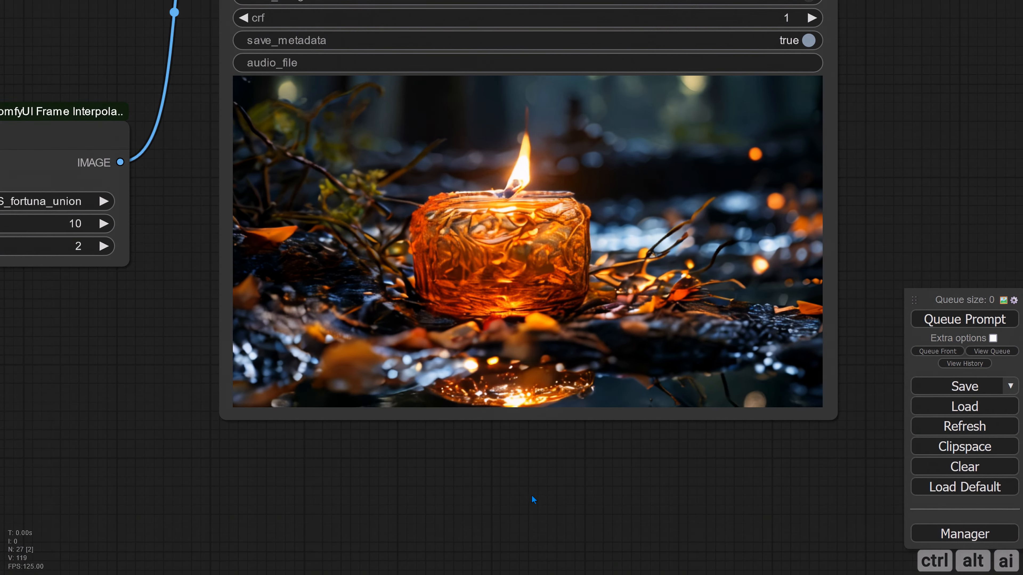
pyautogui.moveTo(532, 496); pyautogui.dragTo(511, 549)
pyautogui.scroll(2, 522, 552)
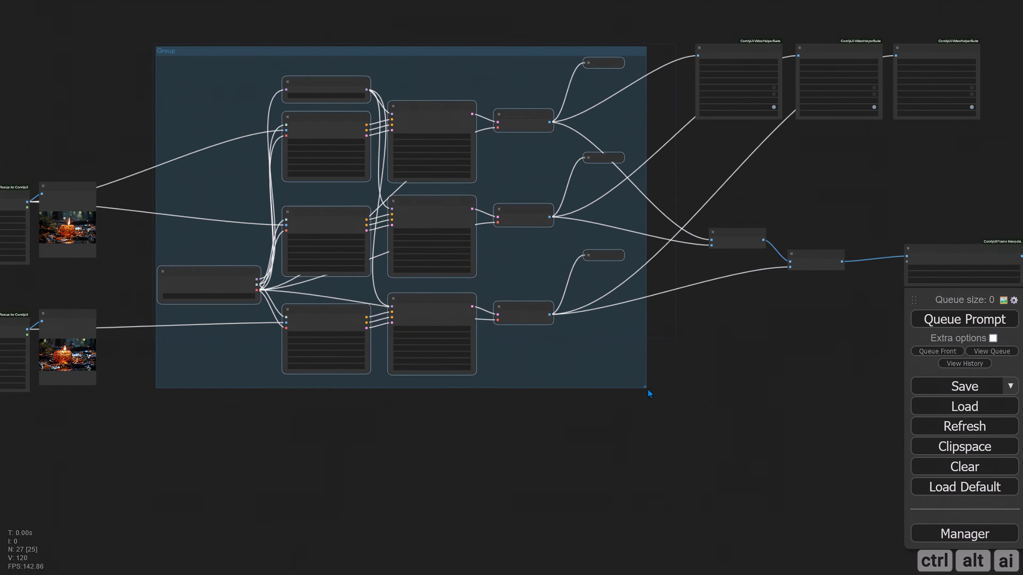
# Queue the workflow to render the video in the final output's Video Combine node
pyautogui.rightClick(155, 100)
pyautogui.click(214, 321)
pyautogui.scroll(4, 370, 256)
pyautogui.moveTo(455, 393); pyautogui.dragTo(460, 377)
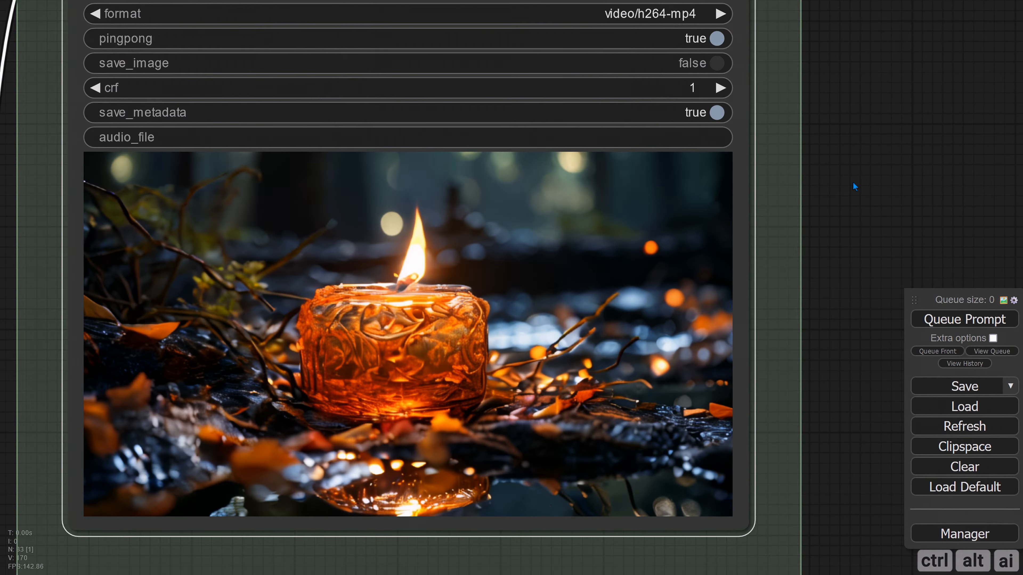
pyautogui.click(941, 320)
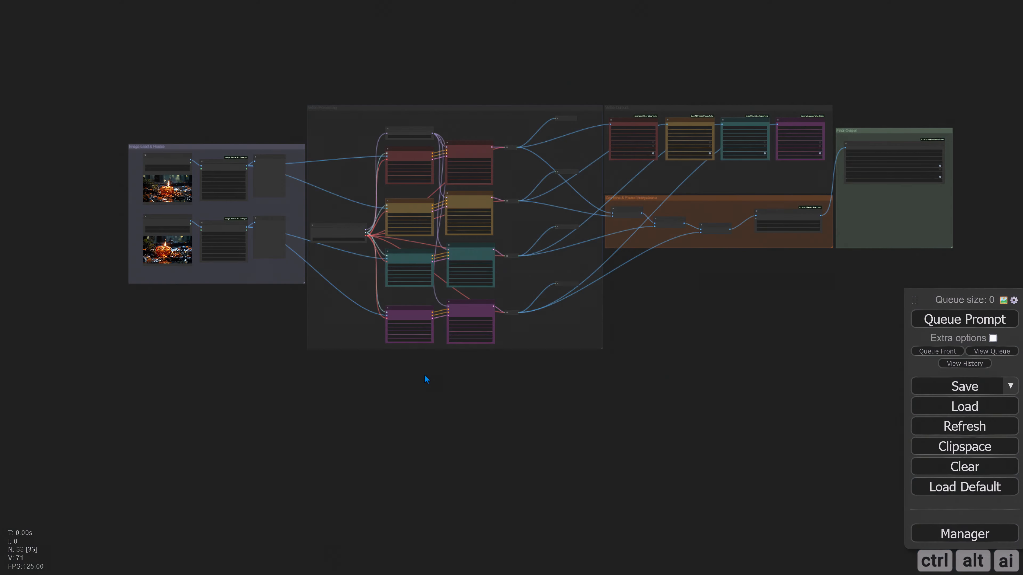
# Load the aurora image 4 (16).png into the upper Load Image node
pyautogui.moveTo(425, 375); pyautogui.dragTo(439, 417)
pyautogui.scroll(17, 178, 201)
pyautogui.click(169, 210)
pyautogui.doubleClick(42, 226)
pyautogui.scroll(-5, 408, 206)
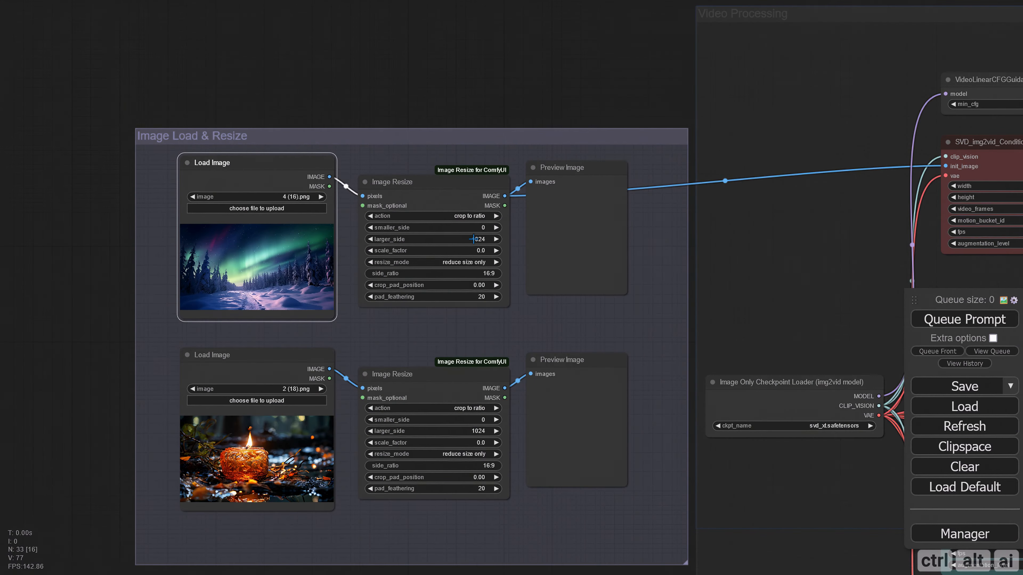
# Set motion_bucket_id to 140 in the first SVD_img2vid_Conditioning node
pyautogui.moveTo(571, 321); pyautogui.dragTo(252, 280)
pyautogui.moveTo(543, 216); pyautogui.dragTo(285, 278)
pyautogui.scroll(4, 474, 225)
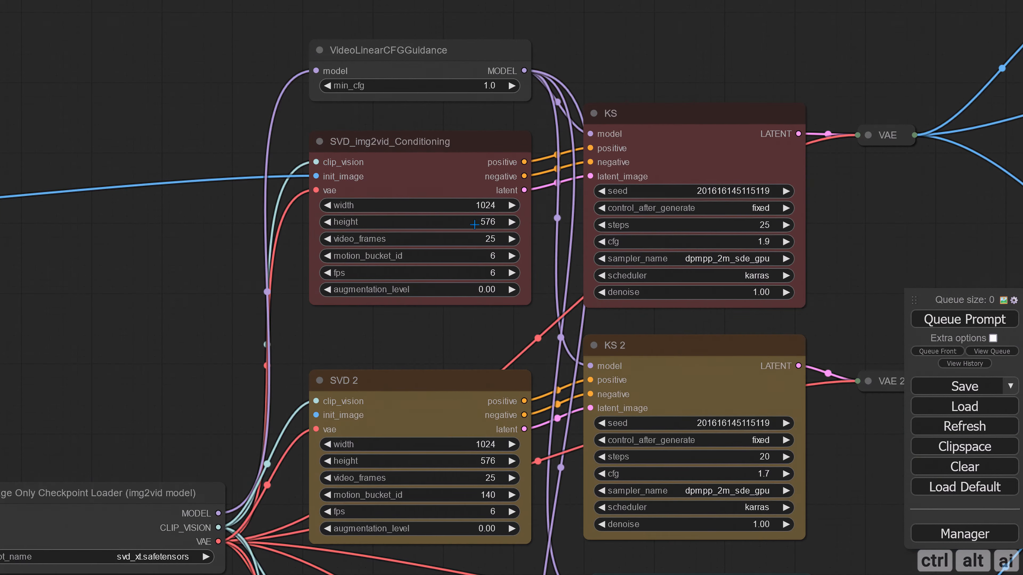
pyautogui.scroll(2, 475, 224)
pyautogui.click(492, 259)
pyautogui.write('1')
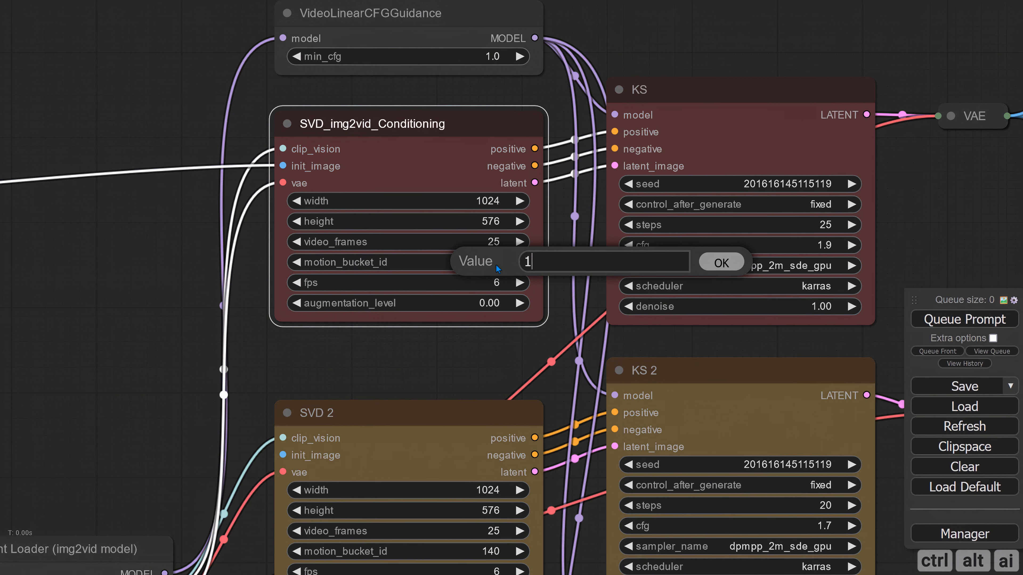
pyautogui.write('40')
pyautogui.press('Return')
# Set the first sampler, KS, to cfg 1.7 and 20 steps
pyautogui.moveTo(912, 212); pyautogui.dragTo(683, 217)
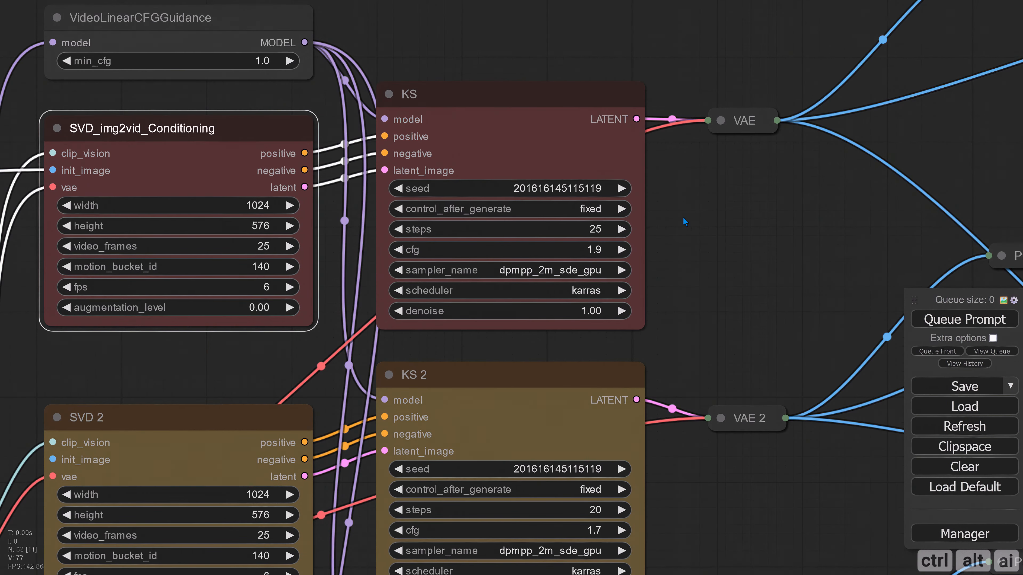
pyautogui.scroll(-1, 681, 224)
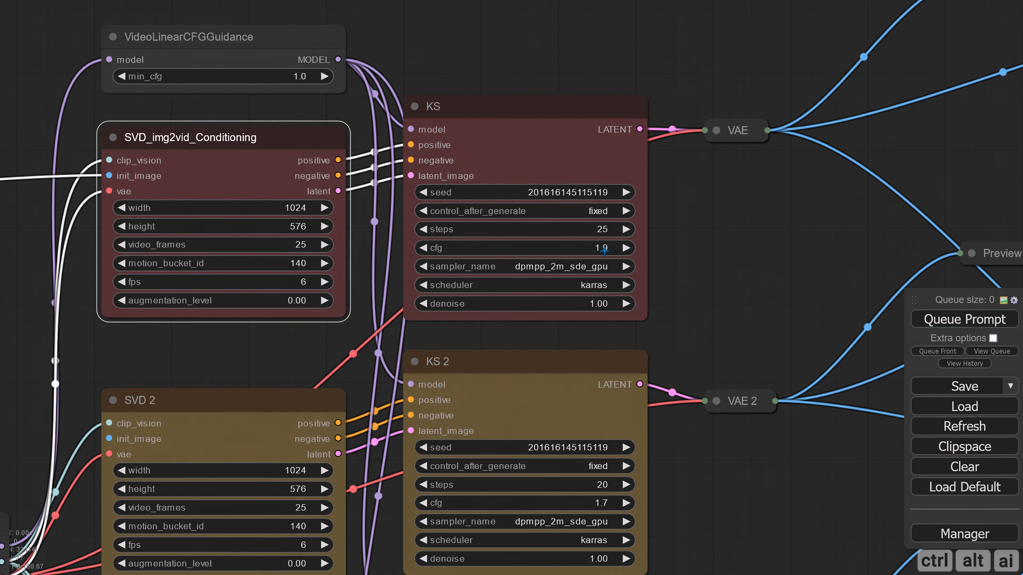
pyautogui.click(423, 248)
pyautogui.click(423, 248)
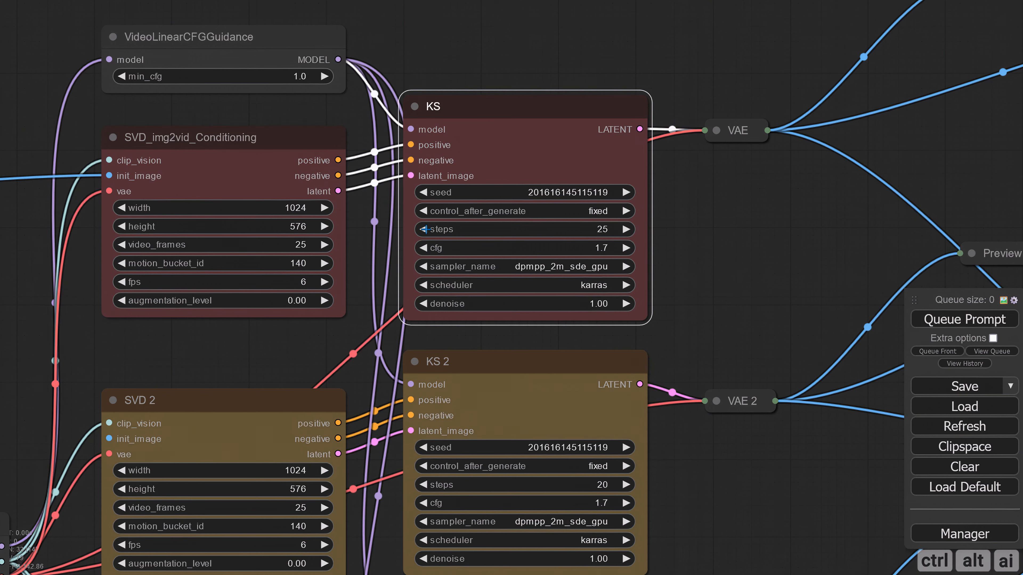
pyautogui.click(422, 229)
pyautogui.click(423, 229)
pyautogui.click(423, 229)
pyautogui.click(423, 229)
pyautogui.click(423, 230)
pyautogui.click(698, 275)
# Disconnect the images input of the Final Output group's Video Combine node and queue the workflow to render the first aurora clip
pyautogui.scroll(-4, 701, 275)
pyautogui.moveTo(725, 267); pyautogui.dragTo(580, 256)
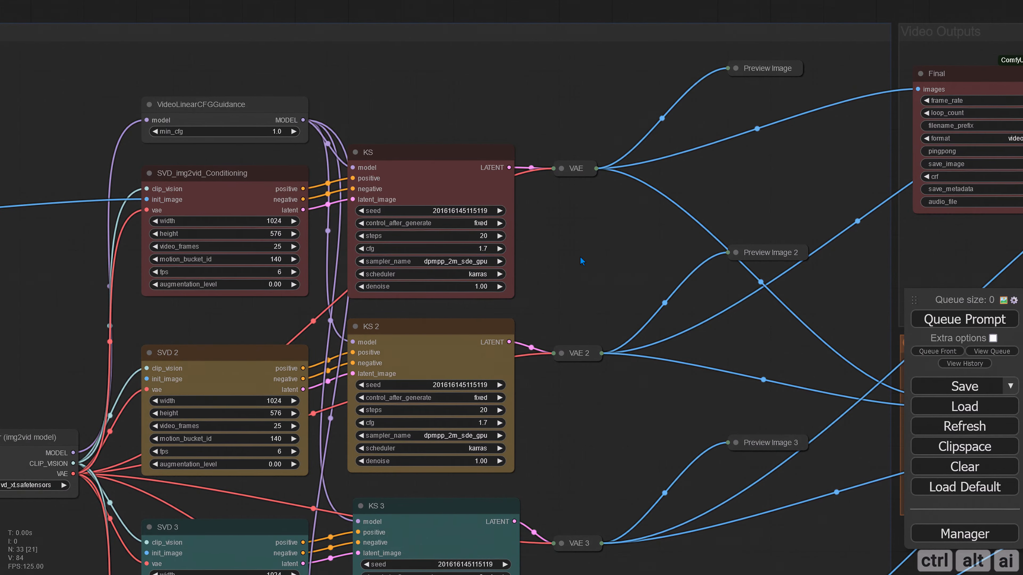
pyautogui.scroll(-2, 581, 257)
pyautogui.moveTo(763, 261); pyautogui.dragTo(716, 265)
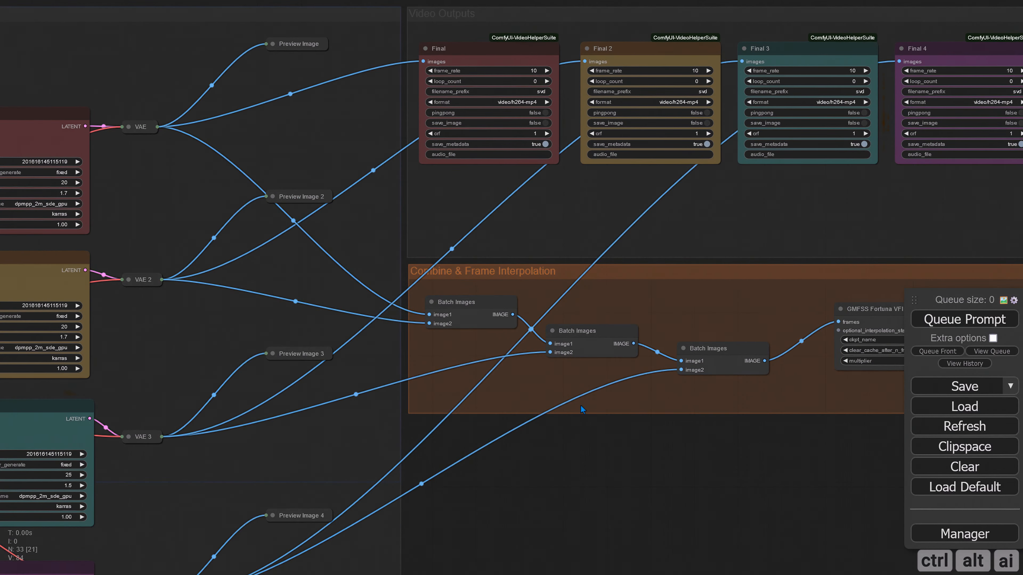
pyautogui.moveTo(649, 458); pyautogui.dragTo(519, 408)
pyautogui.moveTo(681, 418); pyautogui.dragTo(560, 435)
pyautogui.moveTo(843, 96); pyautogui.dragTo(770, 288)
pyautogui.moveTo(579, 395); pyautogui.dragTo(660, 454)
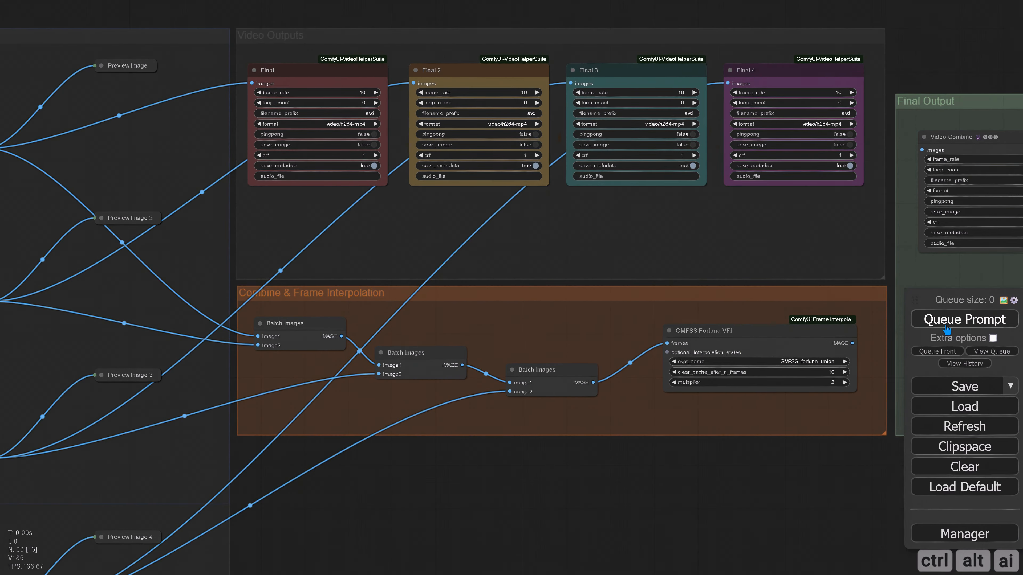
pyautogui.click(965, 319)
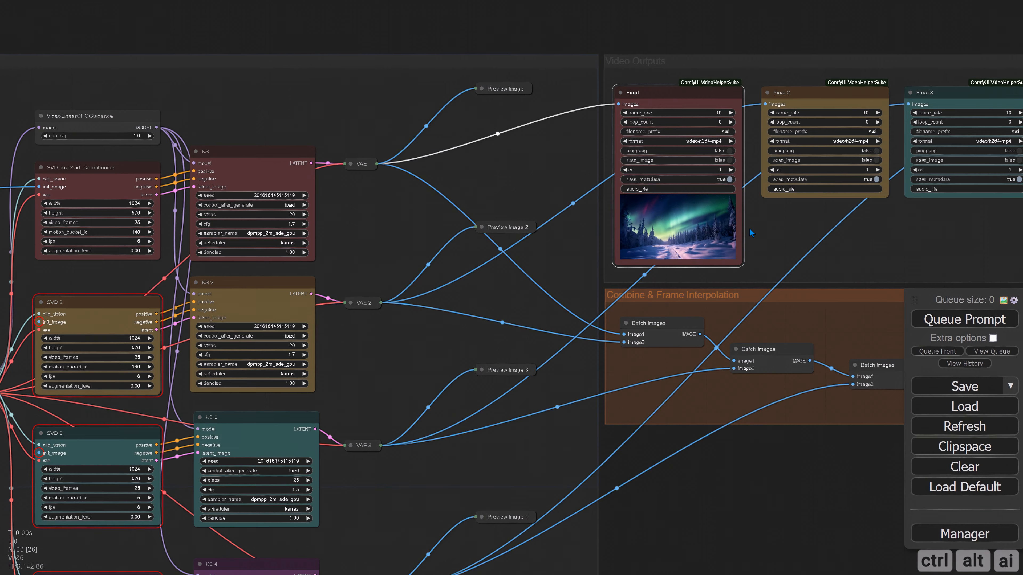
# Check the aurora clip in the Final node and expand the first branch's Preview Image node
pyautogui.scroll(5, 742, 226)
pyautogui.moveTo(379, 213); pyautogui.dragTo(443, 348)
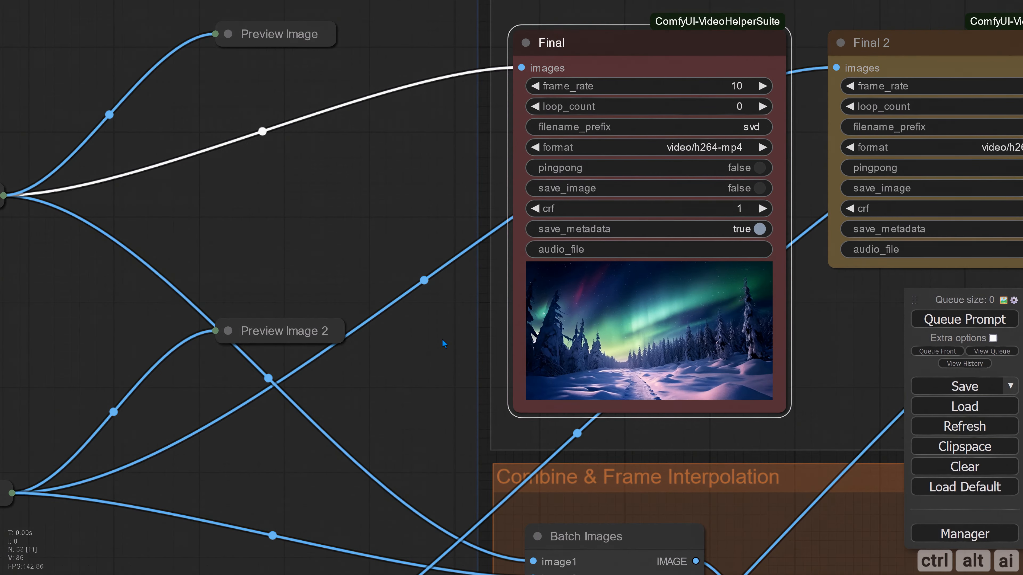
pyautogui.scroll(-3, 435, 335)
pyautogui.click(294, 129)
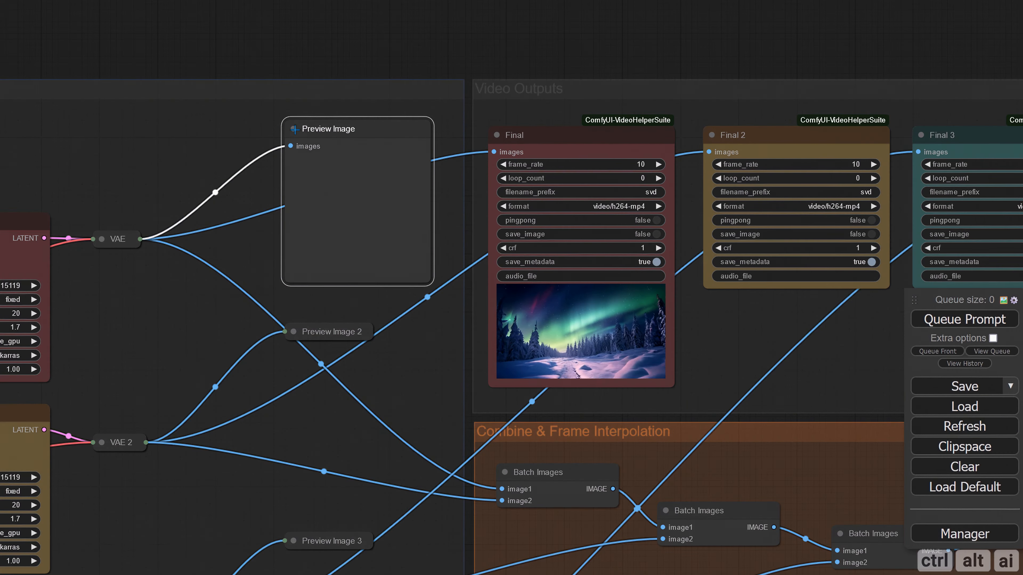
# Show the last frame in the first branch's Preview Image node and set the KS 2 sampler to 25 steps
pyautogui.click(307, 274)
pyautogui.moveTo(218, 298); pyautogui.dragTo(822, 78)
pyautogui.doubleClick(562, 286)
pyautogui.write('25')
pyautogui.press('Return')
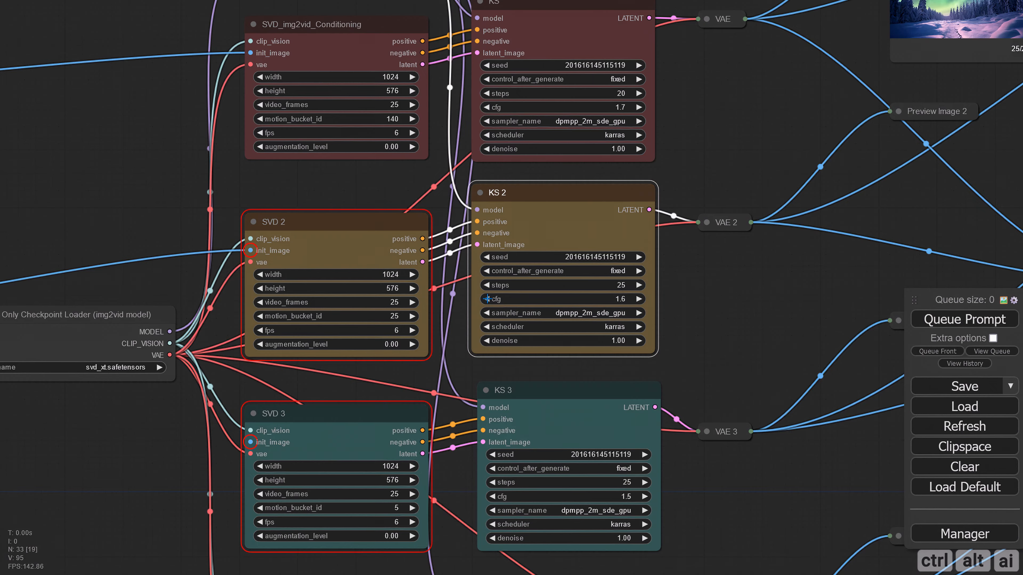
# Set the KS 2 sampler to cfg 1.5, sampler_name euler and scheduler simple
pyautogui.click(488, 299)
pyautogui.click(611, 313)
pyautogui.click(619, 318)
pyautogui.click(622, 327)
pyautogui.click(692, 381)
pyautogui.scroll(-3, 736, 306)
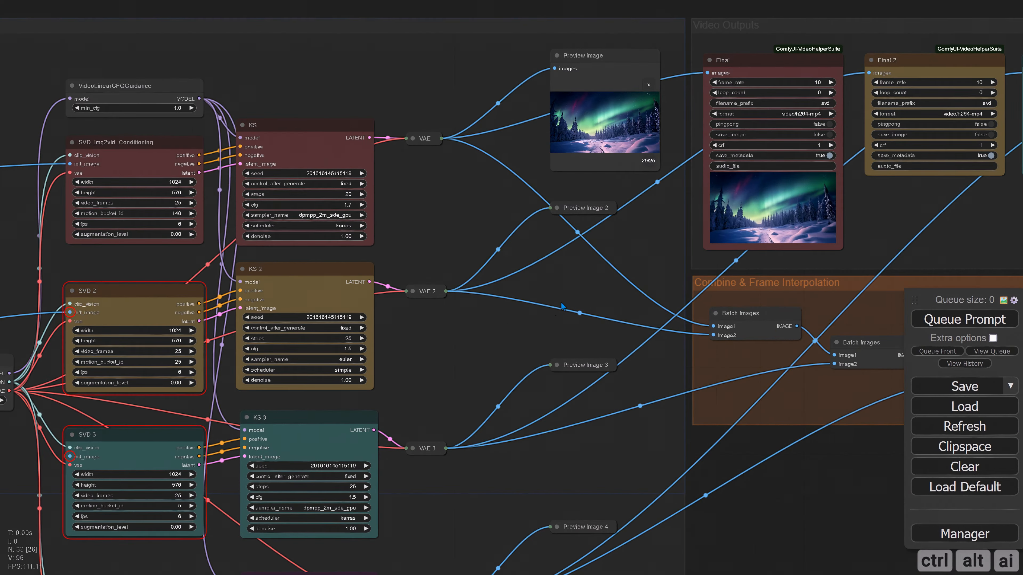
# Queue the workflow to render the second aurora clip and check it in the Final 2 node
pyautogui.moveTo(561, 303); pyautogui.dragTo(477, 302)
pyautogui.click(964, 319)
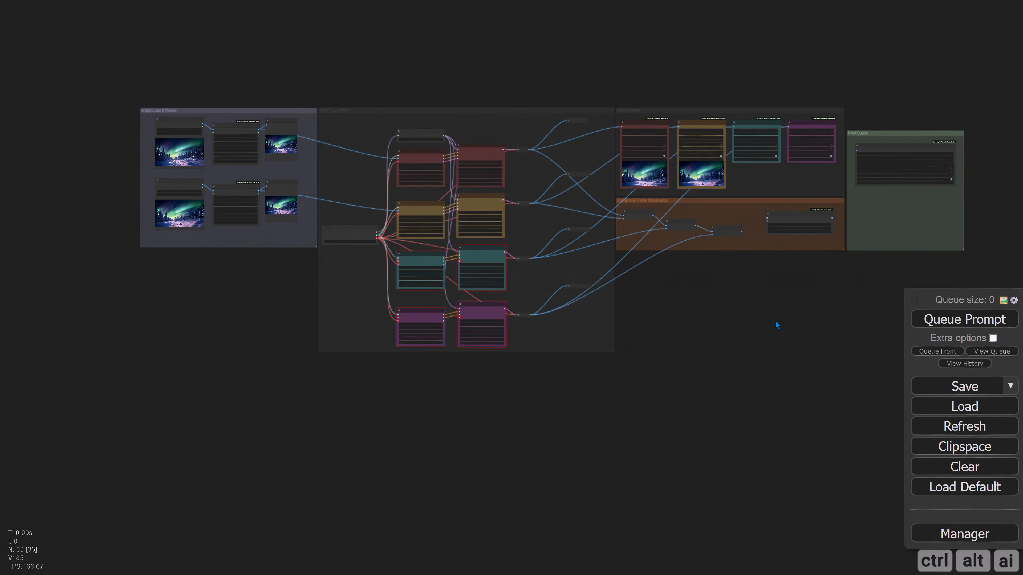
pyautogui.moveTo(777, 324); pyautogui.dragTo(648, 380)
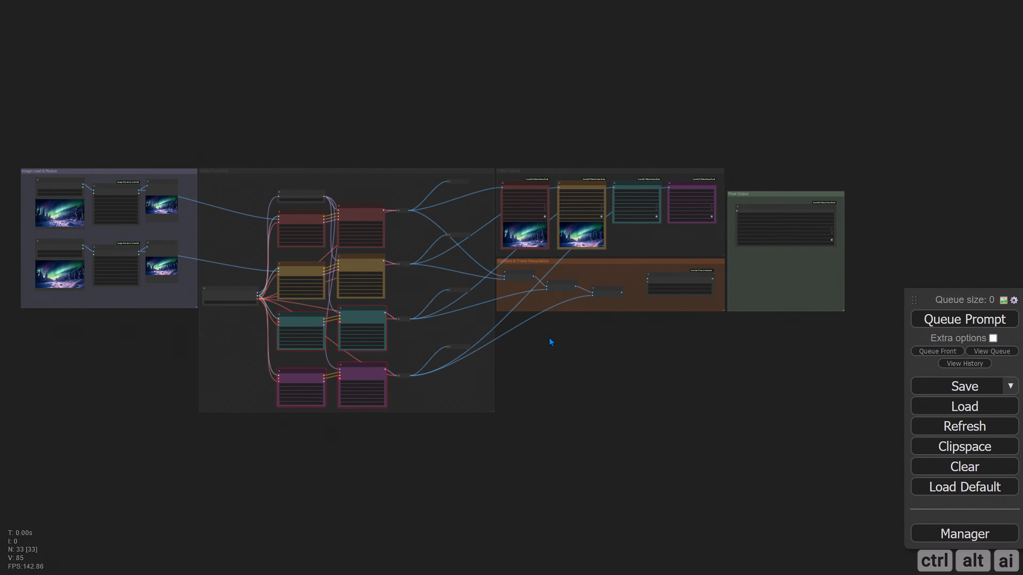
pyautogui.scroll(12, 551, 341)
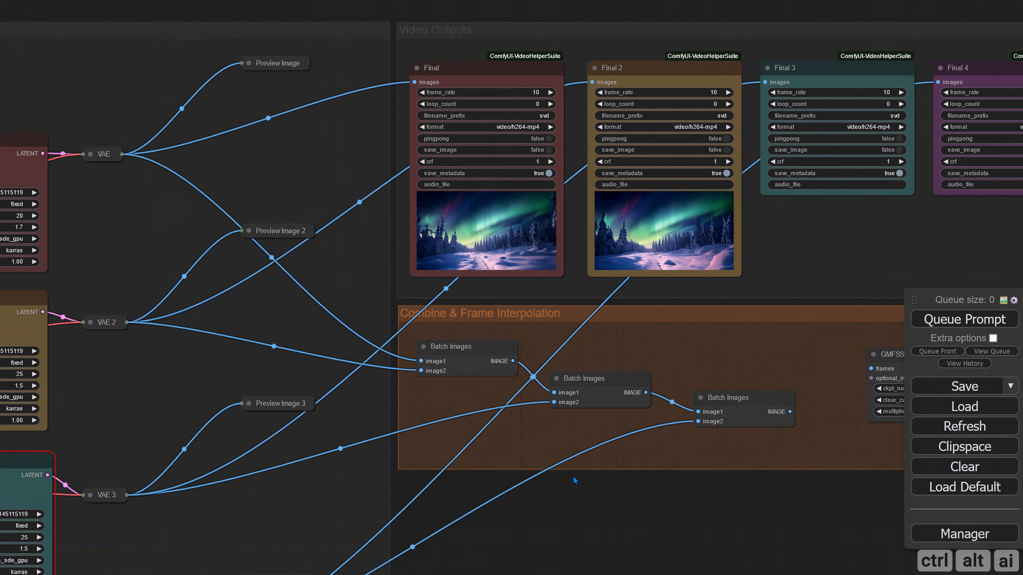
pyautogui.moveTo(640, 476); pyautogui.dragTo(310, 450)
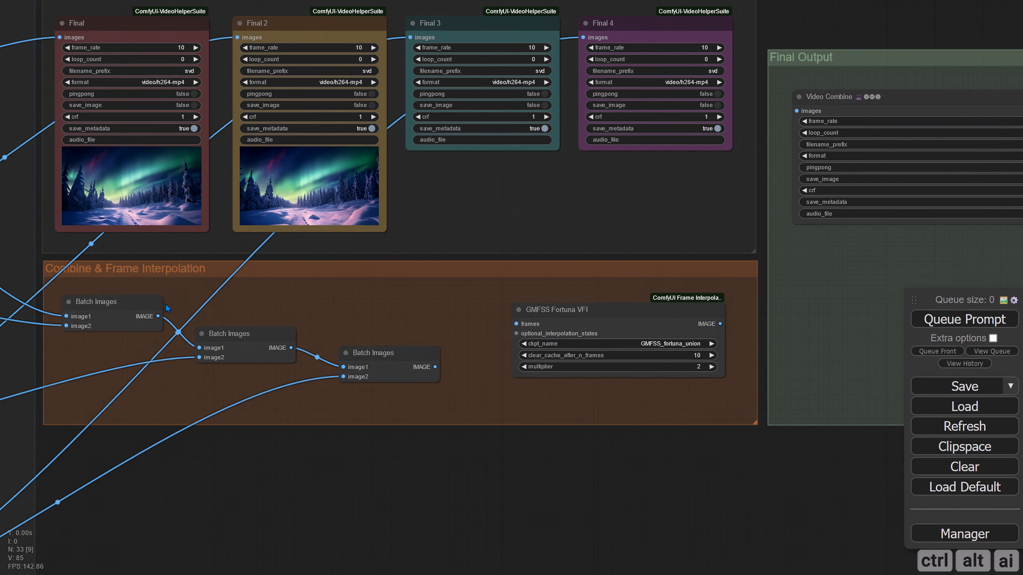
# Connect the first Batch Images node's IMAGE output to the images input of the Final Output group's Video Combine
pyautogui.moveTo(157, 316); pyautogui.dragTo(796, 111)
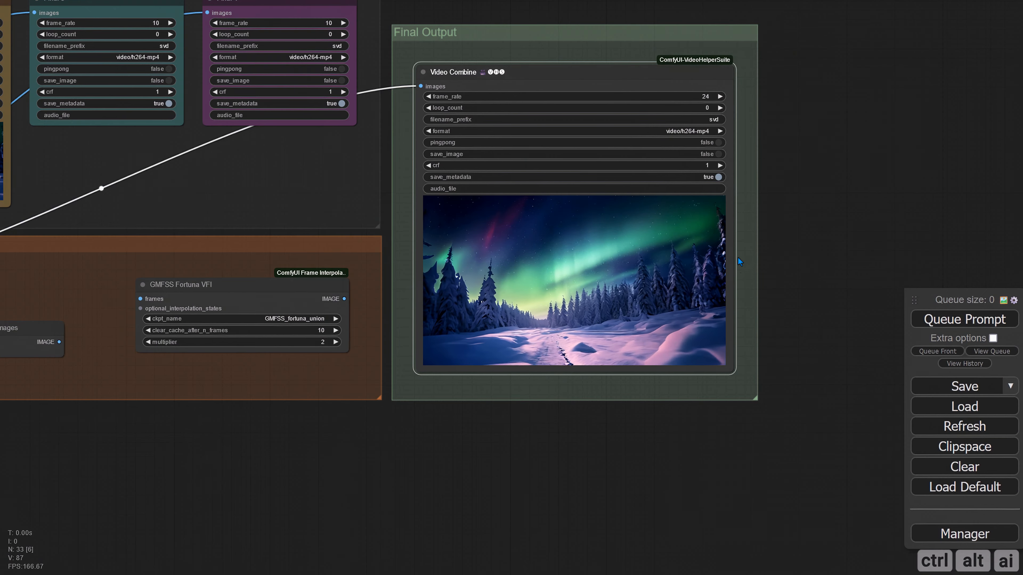
pyautogui.scroll(-10, 738, 257)
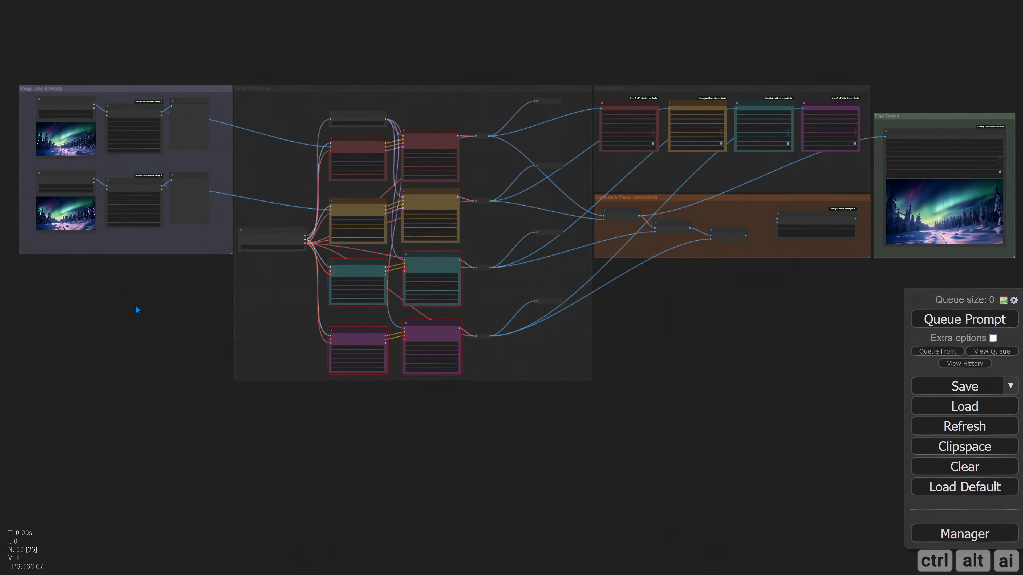
# Extend the Image Load & Resize group downward to match the height of the Video Processing group
pyautogui.moveTo(95, 257); pyautogui.dragTo(230, 297)
pyautogui.scroll(2, 230, 297)
pyautogui.scroll(3, 355, 330)
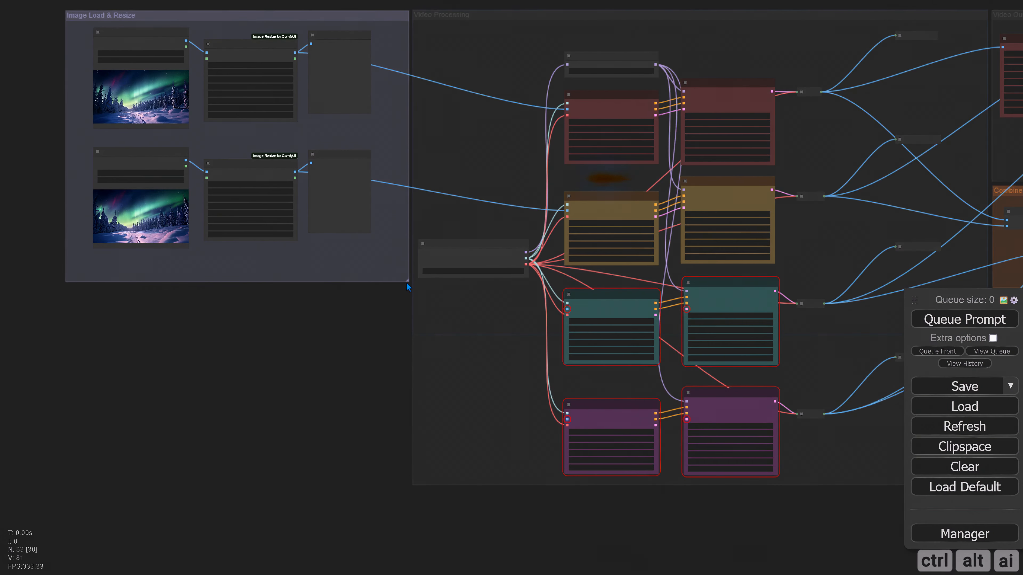
pyautogui.moveTo(407, 284); pyautogui.dragTo(407, 488)
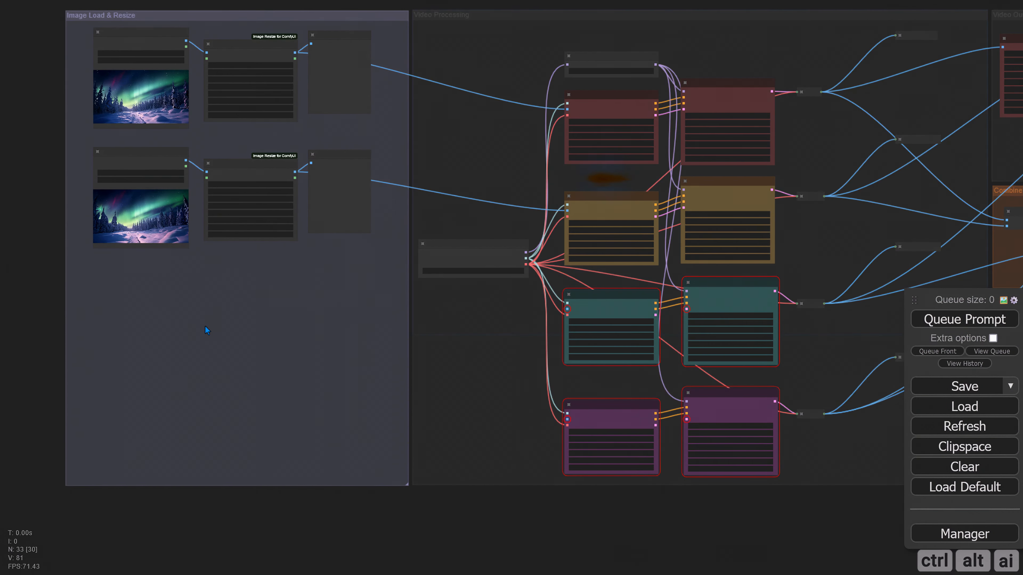
# Duplicate the second Load Image and Preview Image nodes and place the copies in the row below
pyautogui.scroll(5, 47, 232)
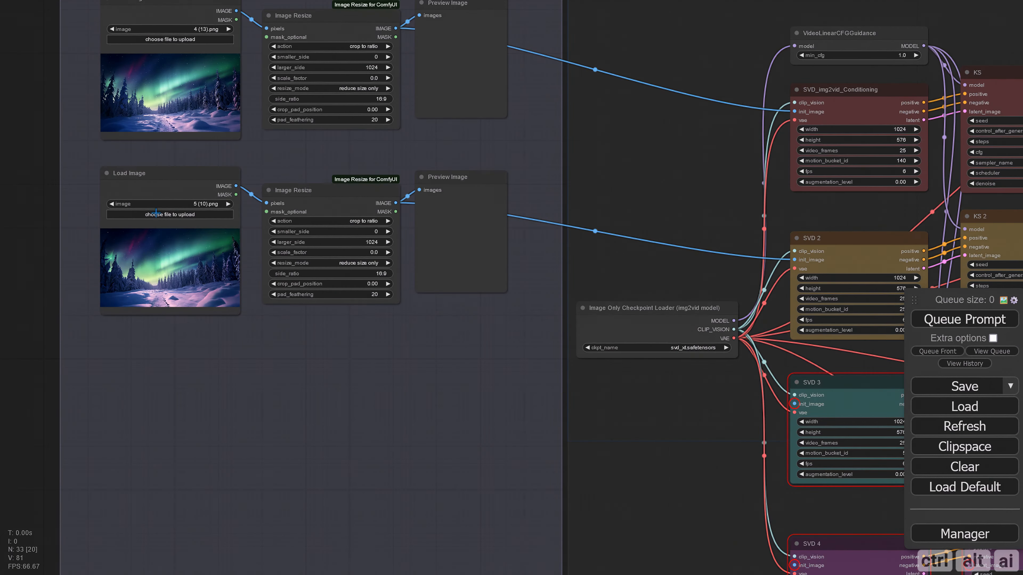
pyautogui.click(155, 184)
pyautogui.keyDown('shift'); pyautogui.click(438, 209); pyautogui.keyUp('shift')
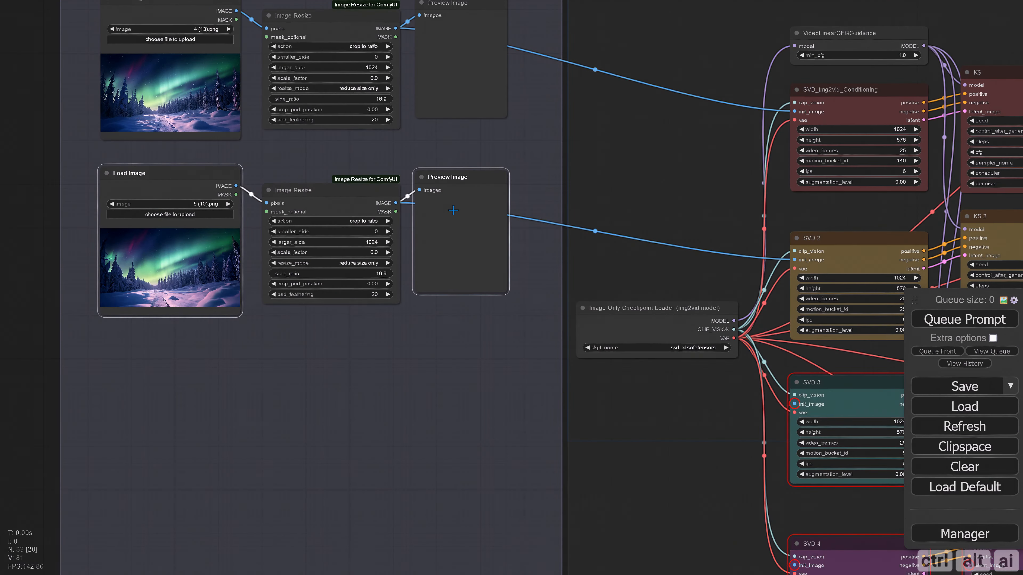
pyautogui.hotkey('ctrl', 'c')
pyautogui.hotkey('ctrl', 'v')
pyautogui.moveTo(508, 355); pyautogui.dragTo(142, 350)
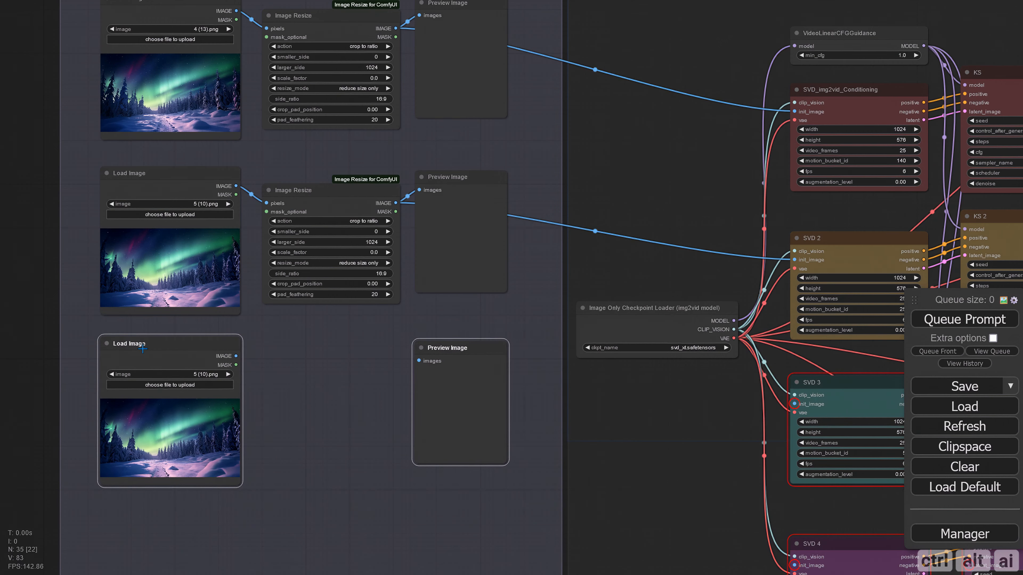
# Add an ImageCrop node in the third row and wire it between the Load Image and Preview Image nodes
pyautogui.click(333, 359)
pyautogui.moveTo(333, 359); pyautogui.dragTo(304, 327)
pyautogui.doubleClick(322, 338)
pyautogui.write('imagecrop')
pyautogui.click(304, 356)
pyautogui.moveTo(243, 322); pyautogui.dragTo(278, 339)
pyautogui.moveTo(405, 339); pyautogui.dragTo(427, 326)
# Load 6.png into the third row's Load Image node
pyautogui.scroll(3, 262, 364)
pyautogui.click(183, 346)
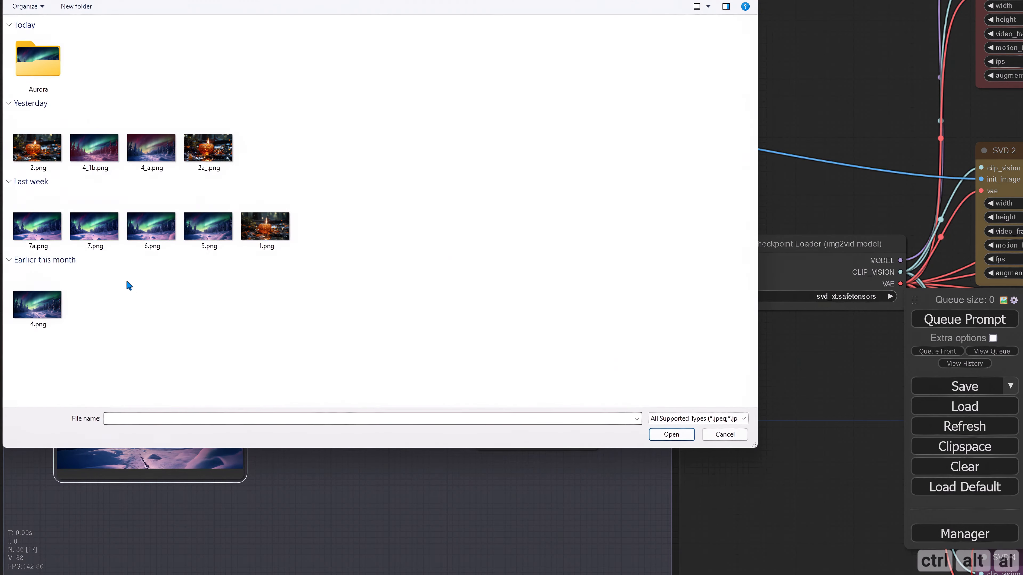
pyautogui.doubleClick(151, 226)
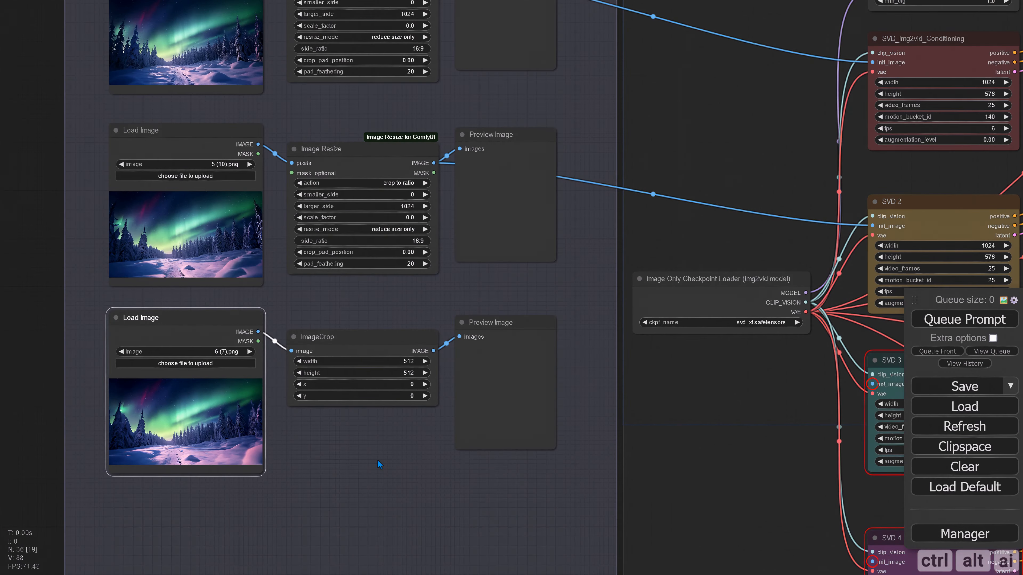
# Set the ImageCrop node to width 1024 and height 232
pyautogui.moveTo(378, 460); pyautogui.dragTo(335, 414)
pyautogui.click(365, 317)
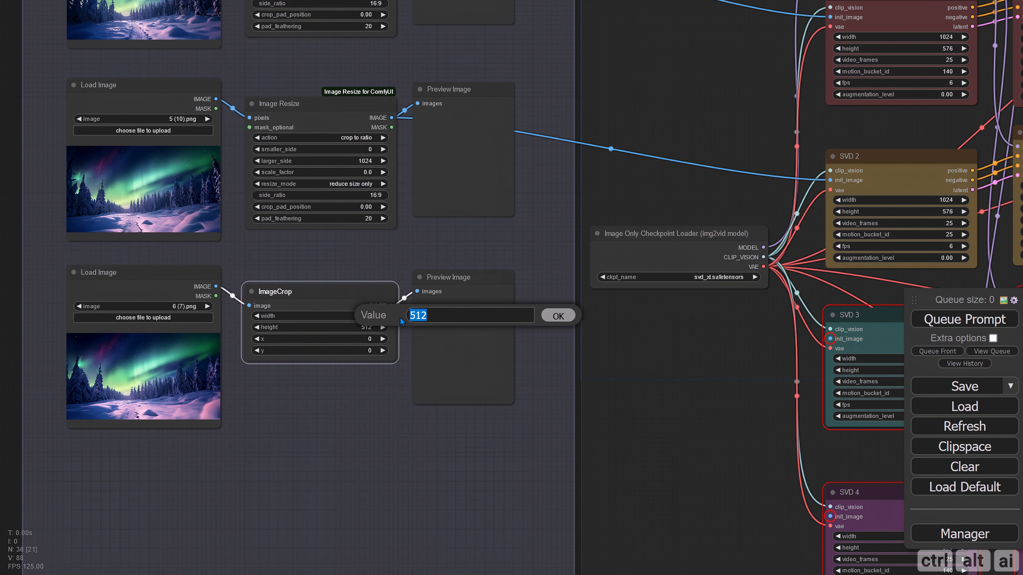
pyautogui.write('1024')
pyautogui.press('Return')
pyautogui.click(382, 327)
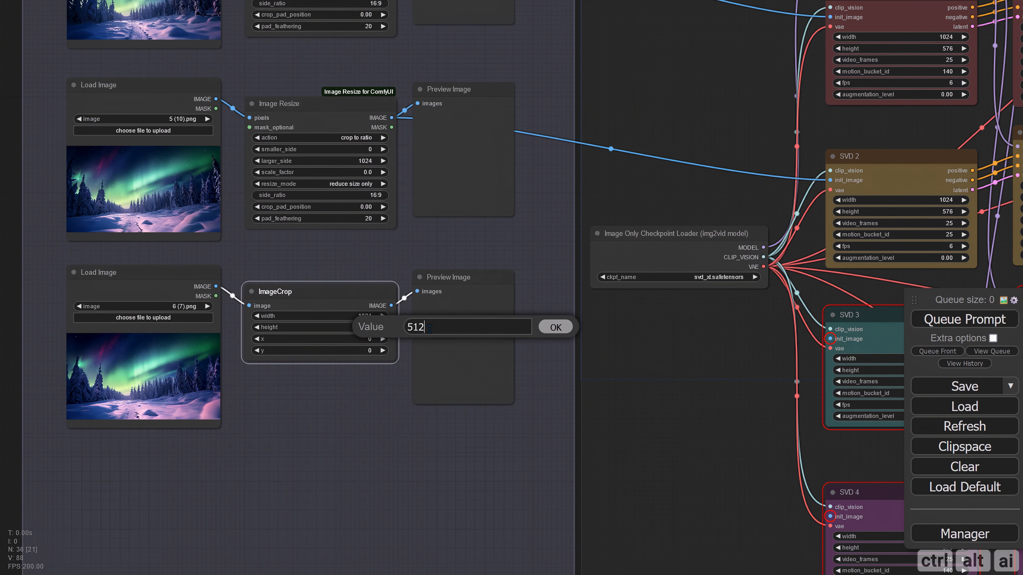
pyautogui.write('232')
pyautogui.press('Return')
# Connect the ImageCrop output to SVD 3's init_image and SVD 3's latent output to KS 3's latent_image
pyautogui.moveTo(368, 254); pyautogui.dragTo(262, 232)
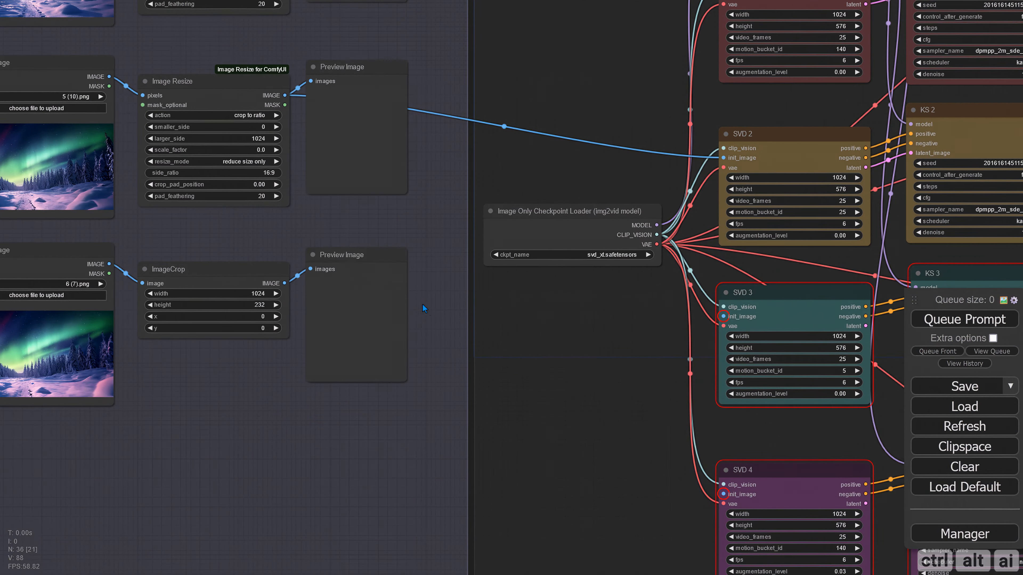
pyautogui.moveTo(534, 335); pyautogui.dragTo(410, 319)
pyautogui.scroll(-2, 466, 331)
pyautogui.moveTo(473, 337); pyautogui.dragTo(374, 308)
pyautogui.moveTo(116, 250); pyautogui.dragTo(480, 277)
pyautogui.moveTo(366, 315); pyautogui.dragTo(164, 314)
pyautogui.moveTo(394, 284); pyautogui.dragTo(507, 296)
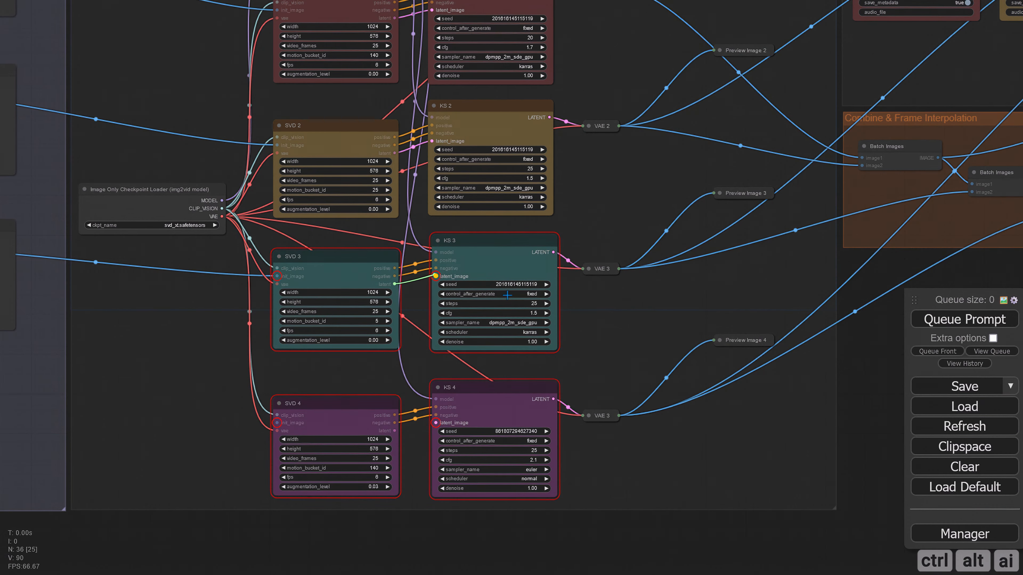
pyautogui.moveTo(507, 295); pyautogui.dragTo(507, 295)
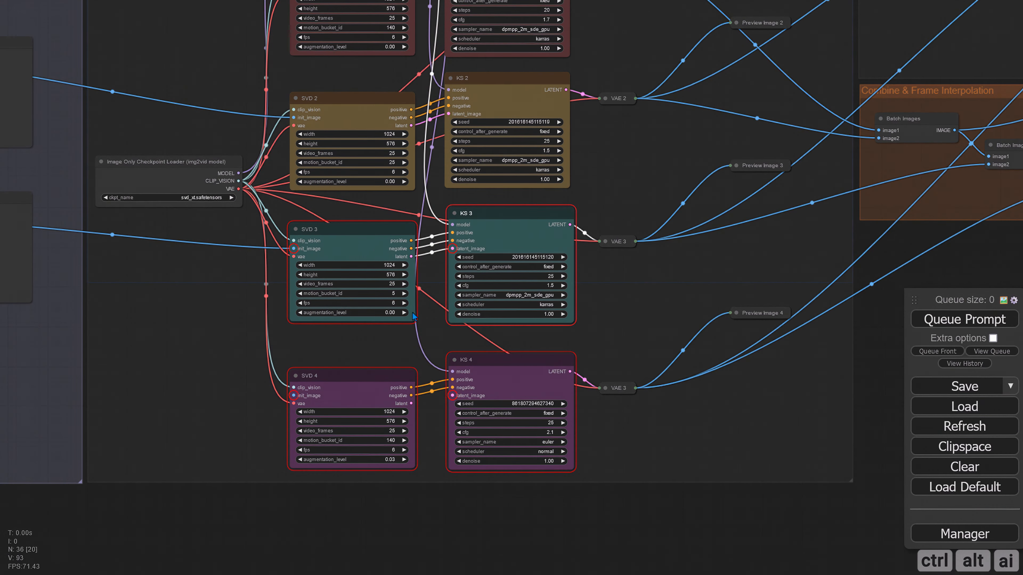
pyautogui.click(403, 312)
pyautogui.click(402, 312)
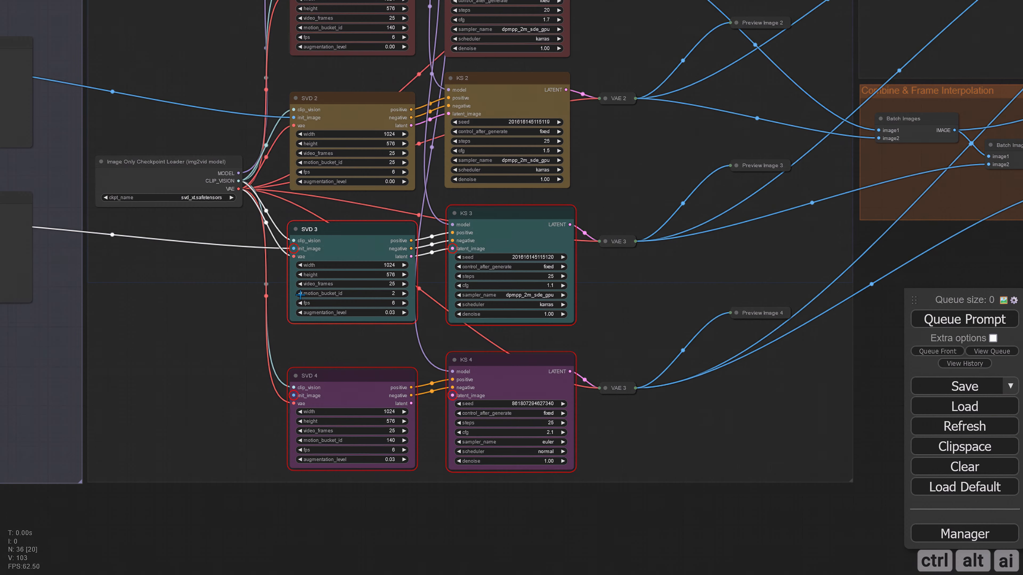
pyautogui.moveTo(662, 300); pyautogui.dragTo(506, 327)
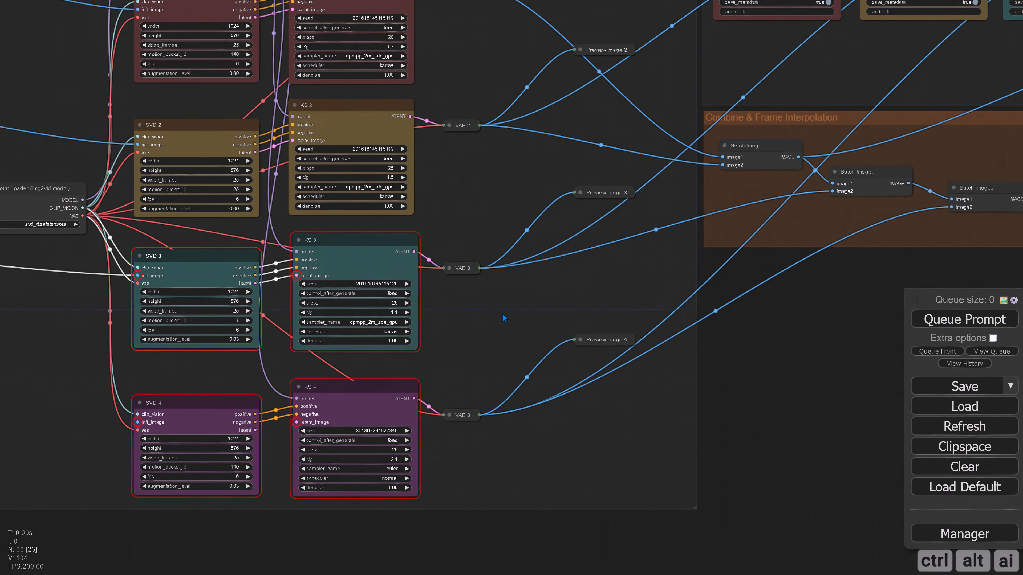
pyautogui.scroll(-2, 515, 377)
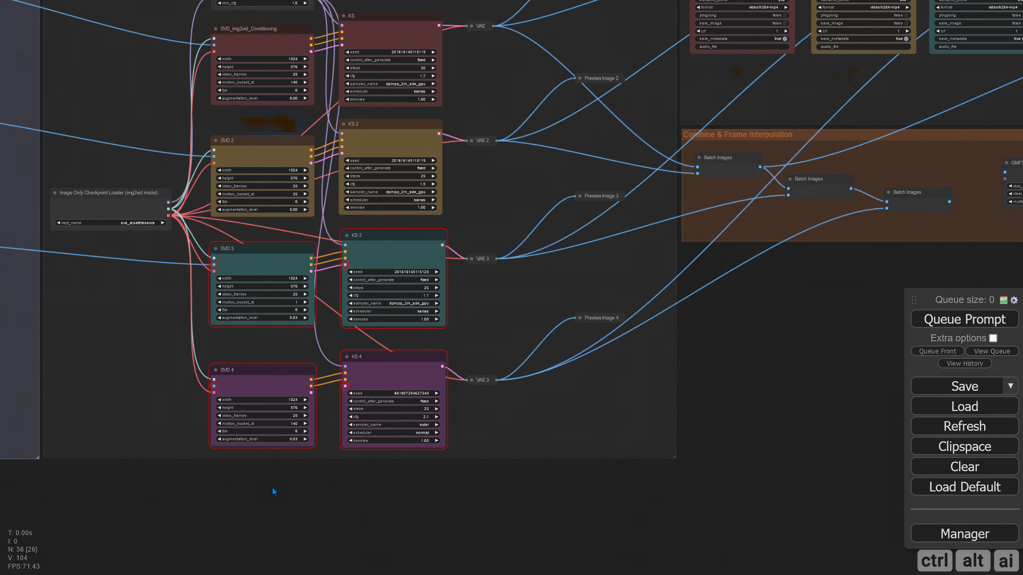
pyautogui.moveTo(299, 481); pyautogui.dragTo(486, 472)
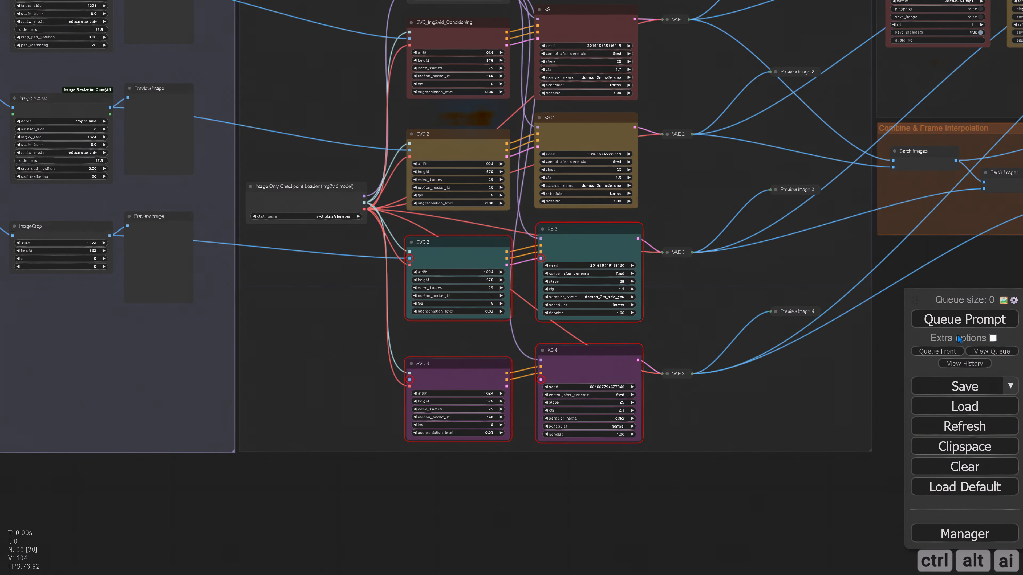
pyautogui.click(960, 322)
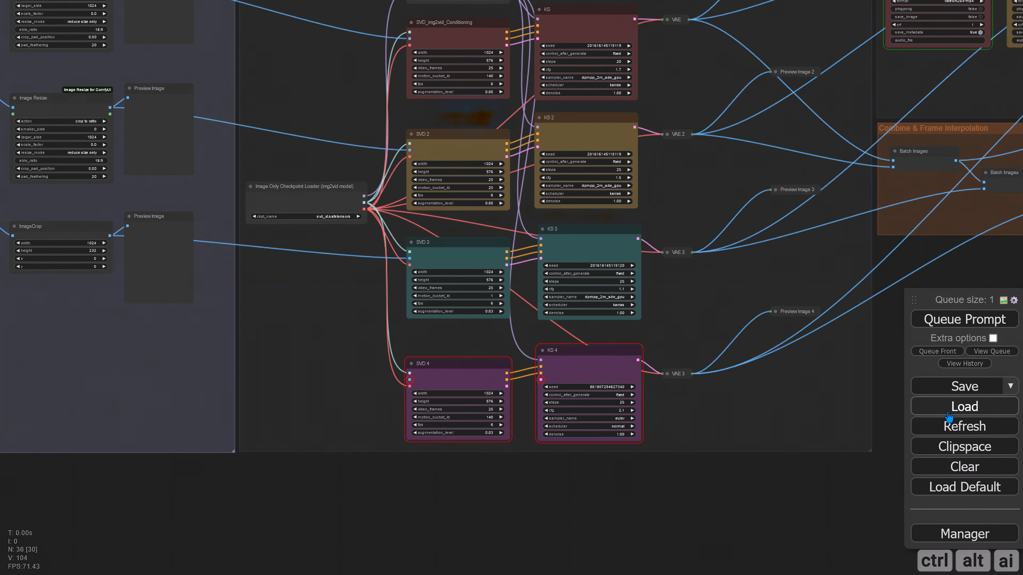
pyautogui.click(999, 355)
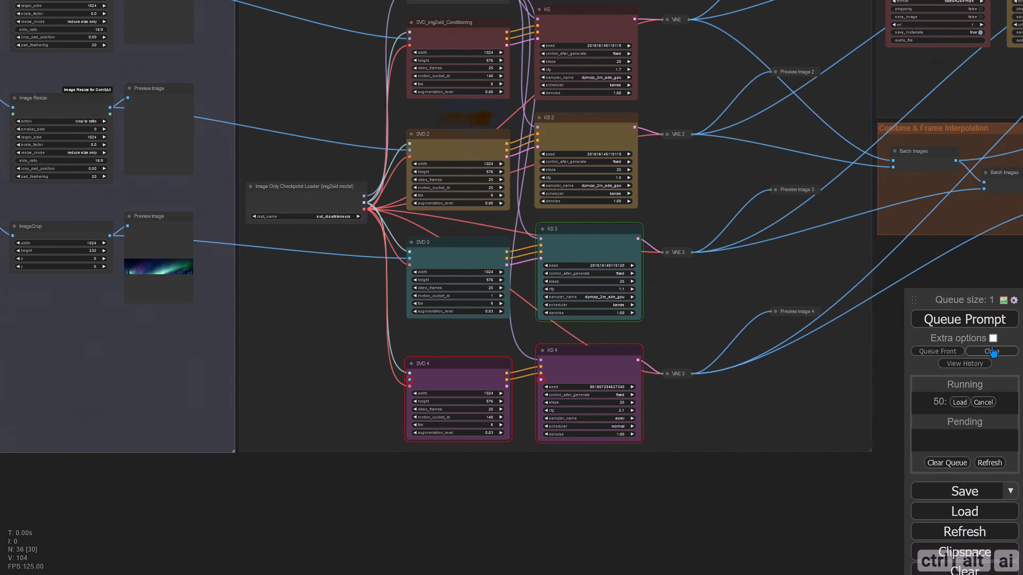
pyautogui.click(990, 354)
# Set the height in the SVD 3 node to 232
pyautogui.scroll(7, 456, 278)
pyautogui.click(482, 281)
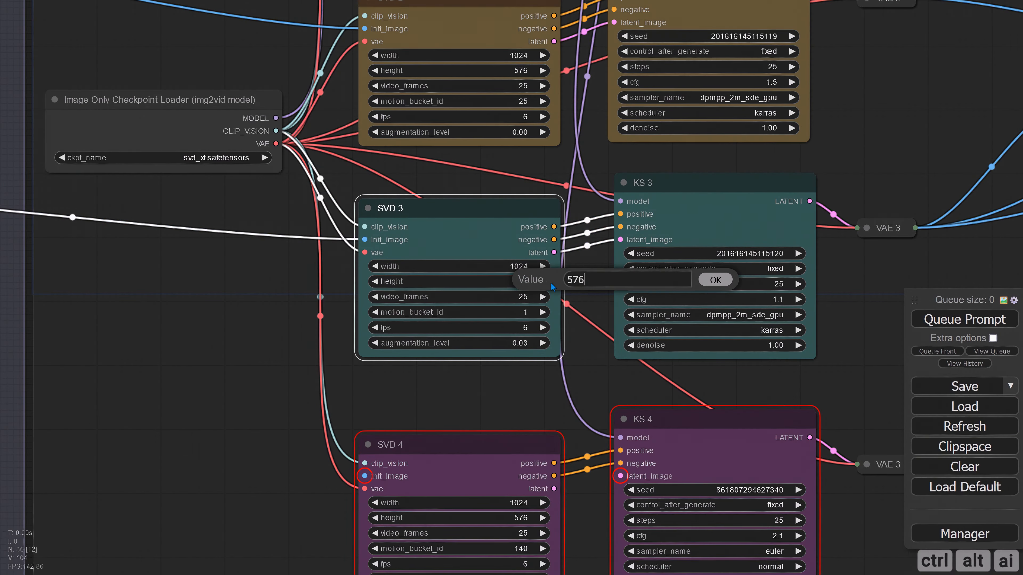
pyautogui.write('232')
pyautogui.press('Return')
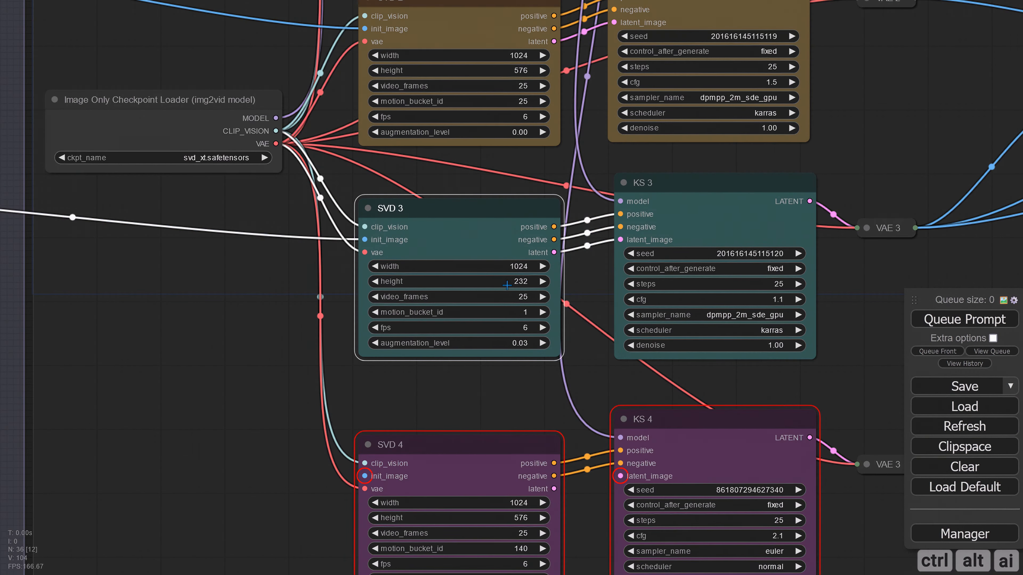
# Check the third clip, the cropped aurora sky, in the Final 3 node of the Video Outputs group
pyautogui.scroll(-8, 555, 316)
pyautogui.moveTo(732, 483); pyautogui.dragTo(590, 461)
pyautogui.moveTo(589, 461); pyautogui.dragTo(557, 456)
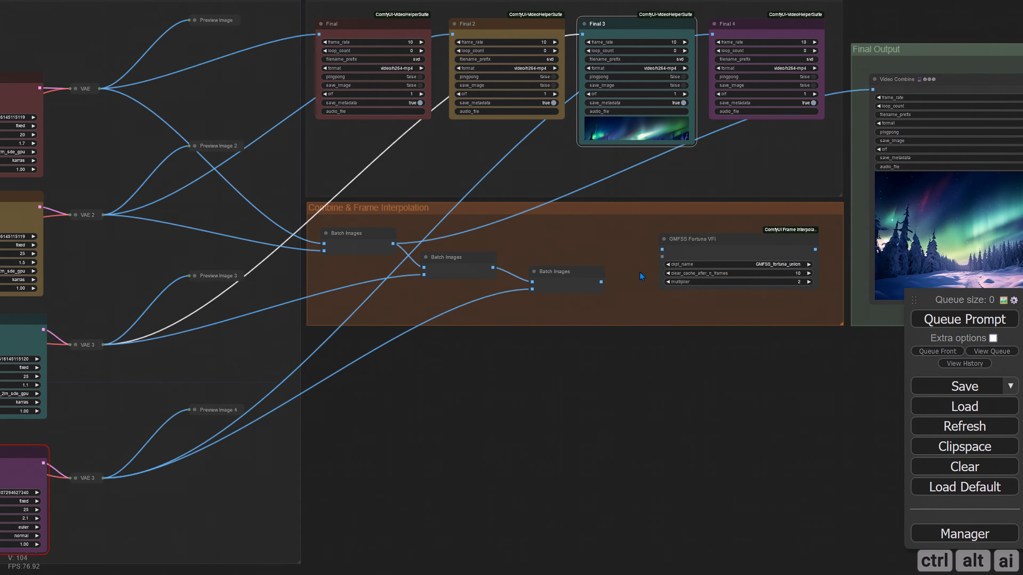
pyautogui.moveTo(620, 364); pyautogui.dragTo(571, 441)
pyautogui.scroll(2, 572, 224)
pyautogui.scroll(3, 572, 224)
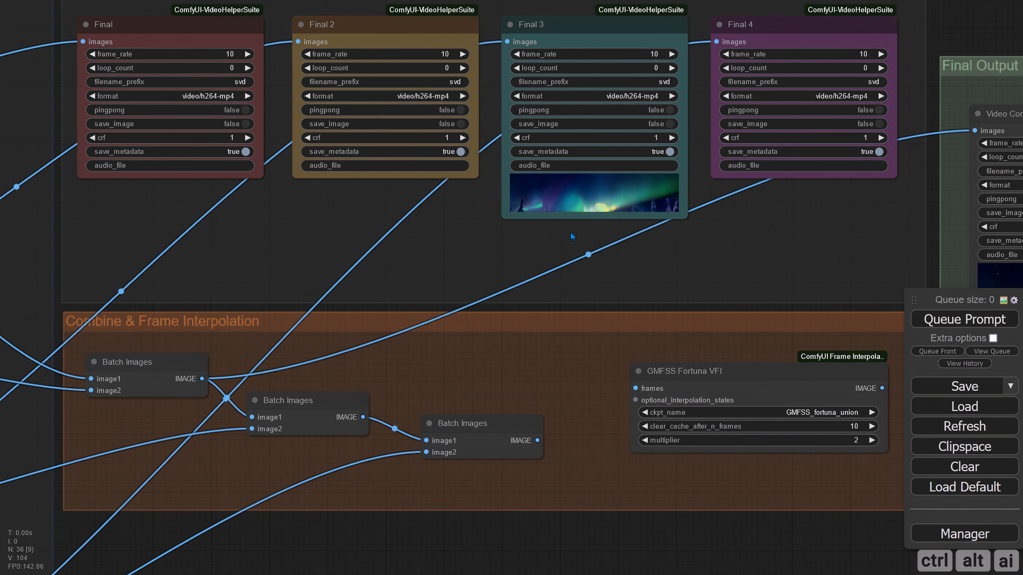
# View the last frame of the second clip in Preview Image 2, and collapse the node again
pyautogui.scroll(-3, 570, 231)
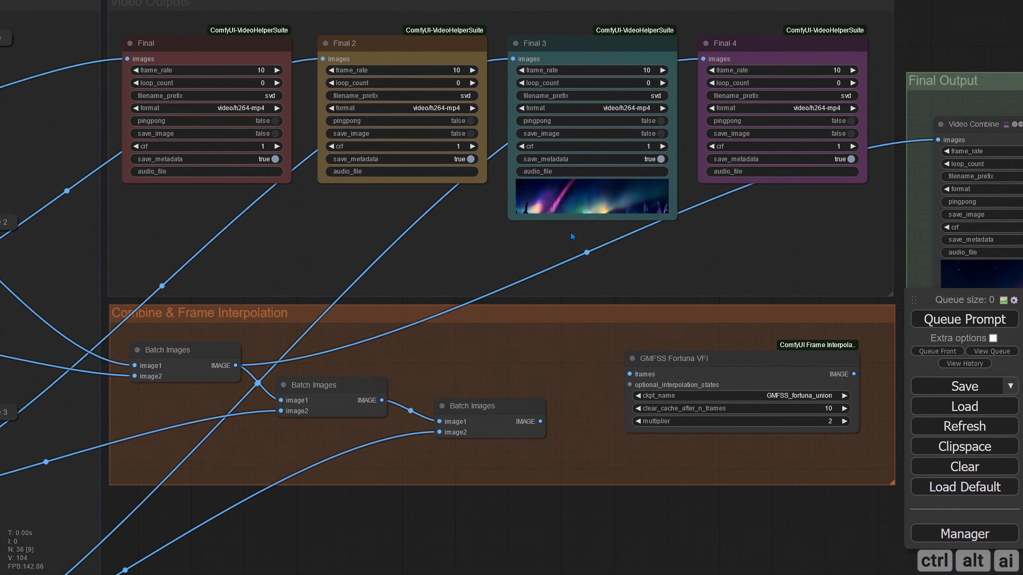
pyautogui.scroll(-4, 568, 233)
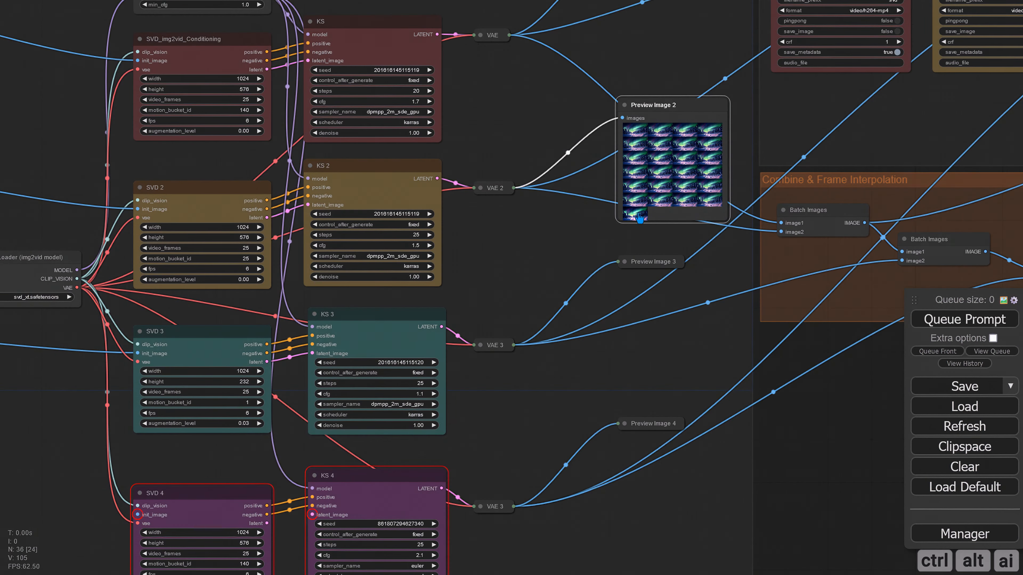
pyautogui.click(638, 212)
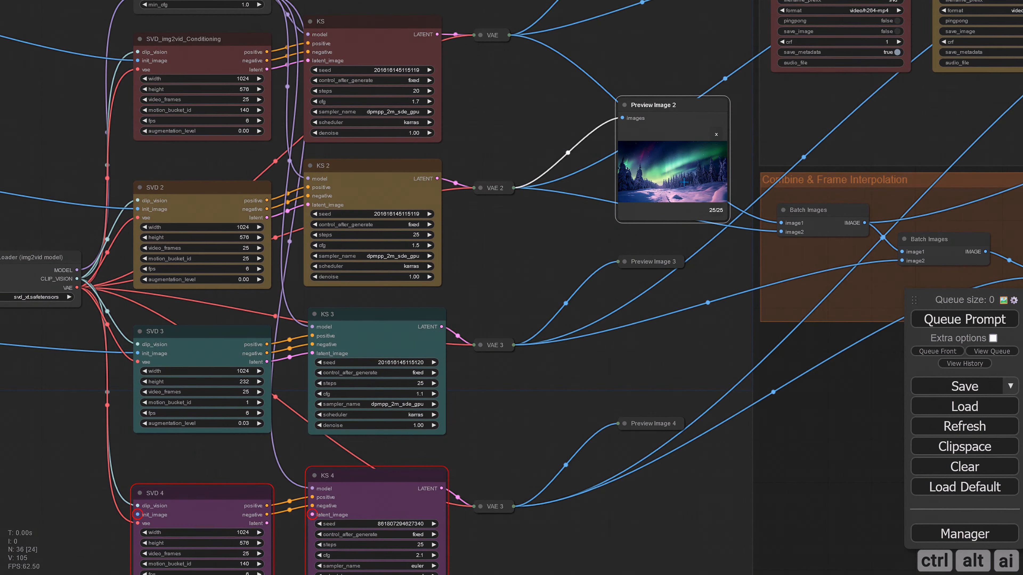
pyautogui.click(623, 106)
pyautogui.moveTo(542, 260); pyautogui.dragTo(769, 151)
# Duplicate the second row's Load Image, Image Resize and Preview Image nodes and place the copies below the ImageCrop row
pyautogui.scroll(-3, 587, 291)
pyautogui.moveTo(322, 335); pyautogui.dragTo(601, 321)
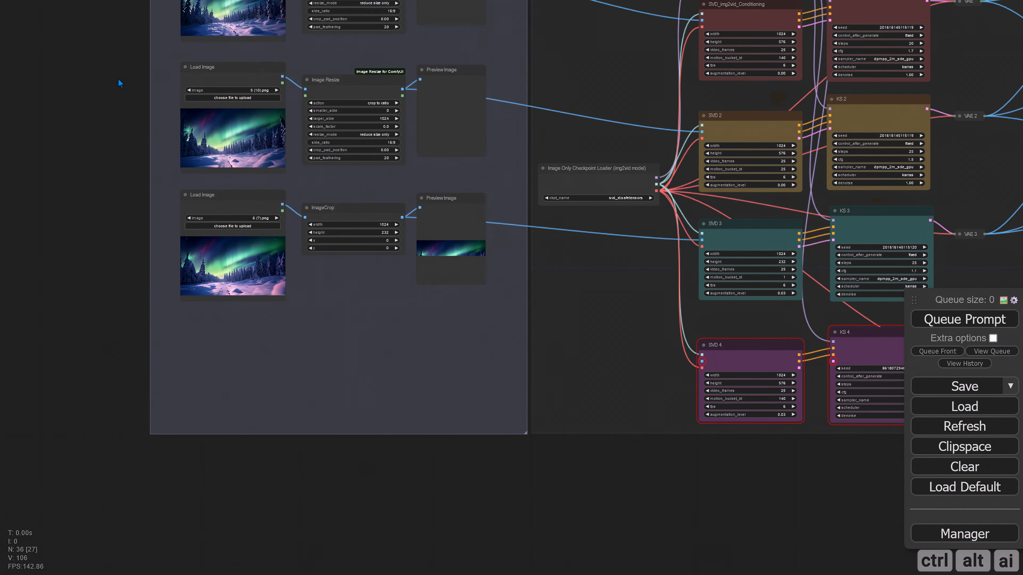
pyautogui.moveTo(119, 78); pyautogui.dragTo(465, 131)
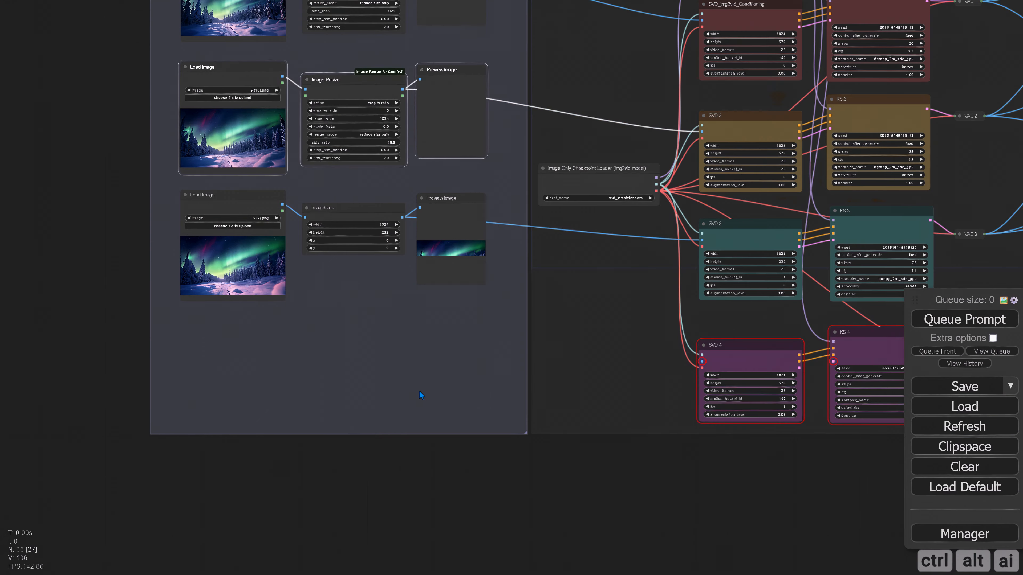
pyautogui.hotkey('ctrl', 'c')
pyautogui.hotkey('ctrl', 'v')
pyautogui.moveTo(483, 397); pyautogui.dragTo(235, 334)
# Extend the Image Load & Resize group downward below the fourth row of nodes
pyautogui.click(488, 473)
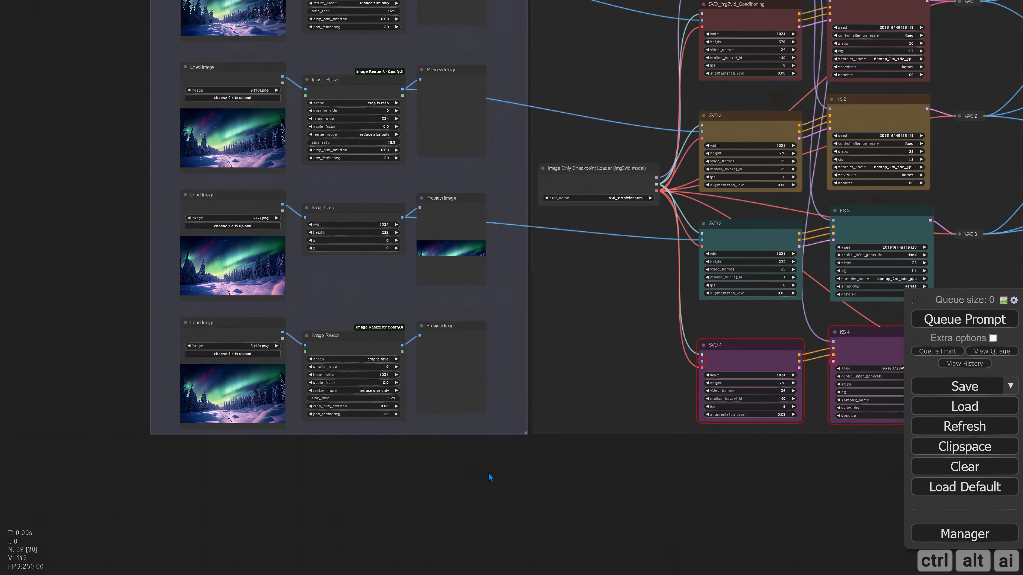
pyautogui.moveTo(507, 462); pyautogui.dragTo(528, 506)
pyautogui.scroll(7, 278, 346)
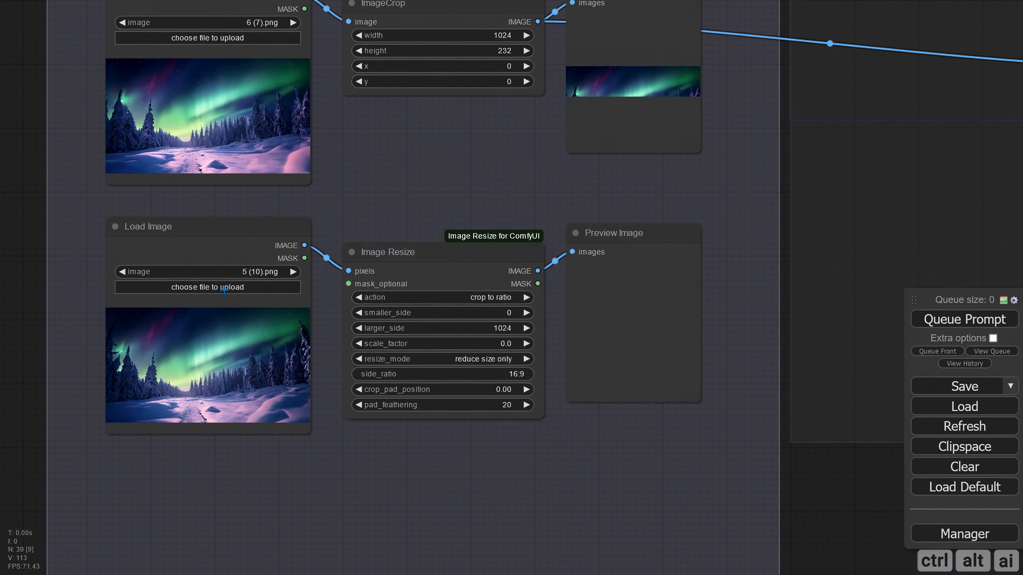
# Load 5.png in the fourth row's Load Image node and connect that row's resized image to the init_image input of SVD 4
pyautogui.scroll(-4, 256, 325)
pyautogui.click(235, 300)
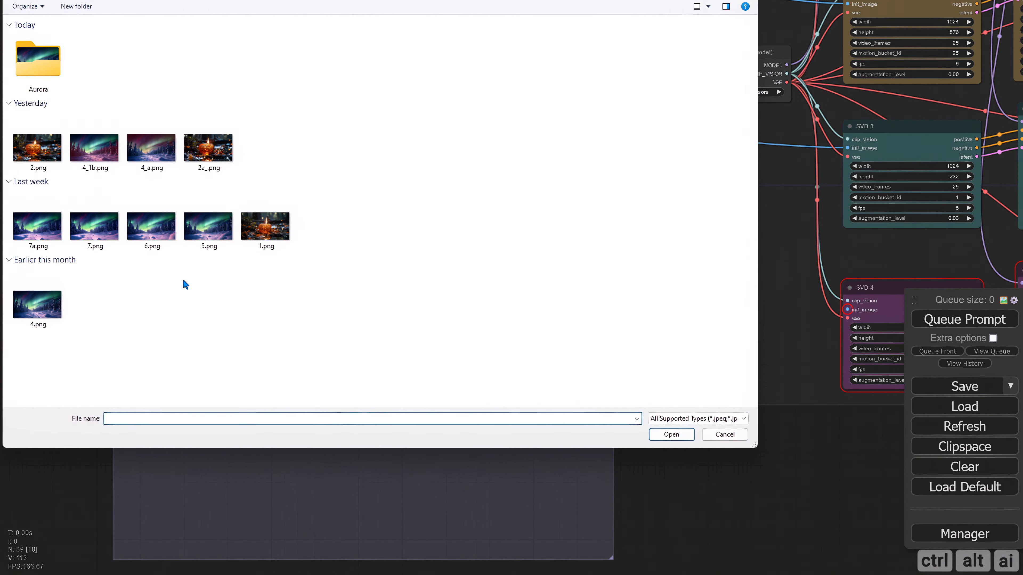
pyautogui.doubleClick(209, 226)
pyautogui.moveTo(685, 472); pyautogui.dragTo(332, 503)
pyautogui.moveTo(96, 320); pyautogui.dragTo(495, 342)
pyautogui.moveTo(648, 478); pyautogui.dragTo(440, 468)
# Set the motion_bucket_id of SVD 4 to 25
pyautogui.click(390, 379)
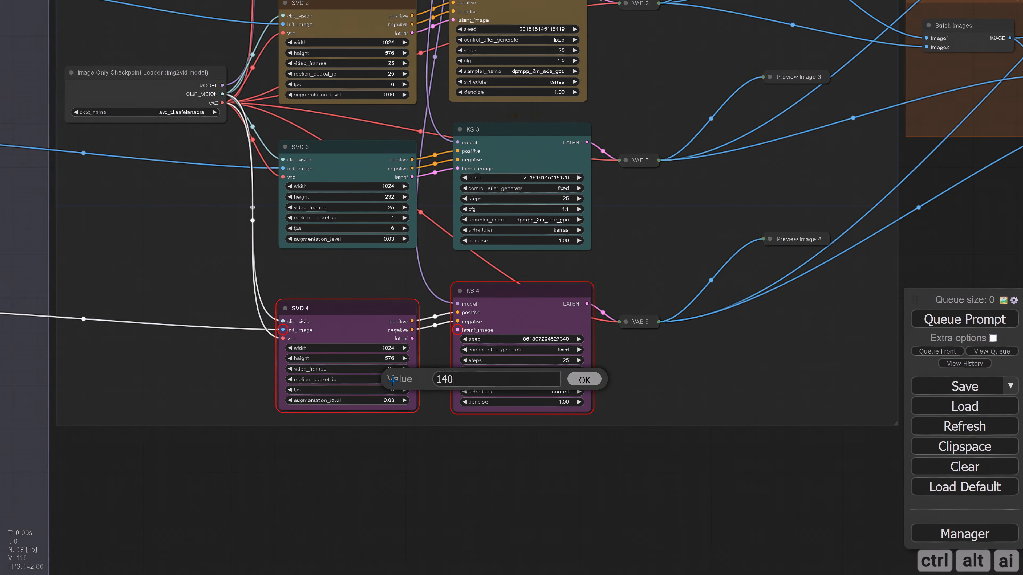
pyautogui.hotkey('ctrl', 'a')
pyautogui.write('25')
pyautogui.press('Return')
pyautogui.moveTo(575, 461); pyautogui.dragTo(506, 460)
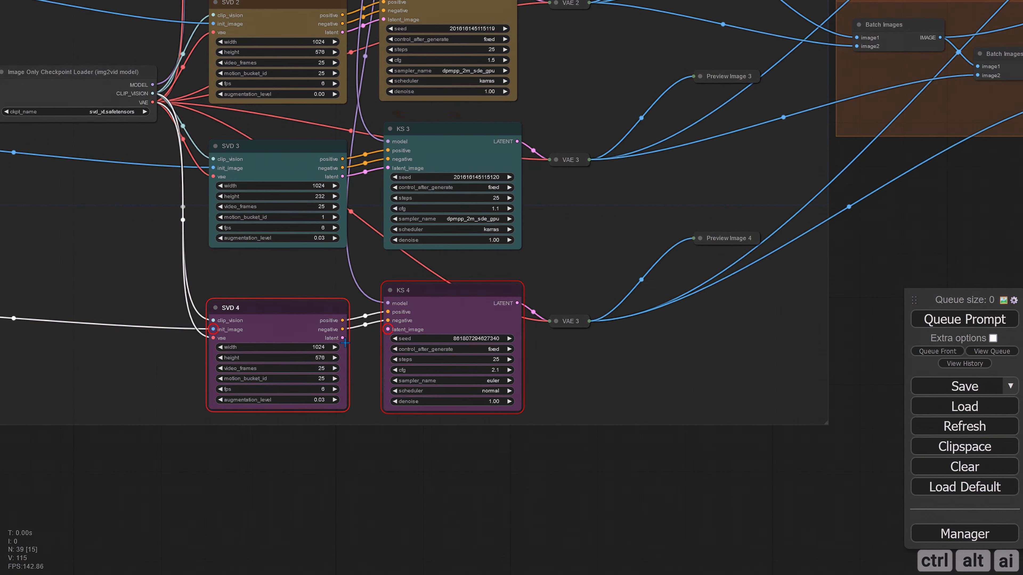
pyautogui.moveTo(483, 266); pyautogui.dragTo(428, 263)
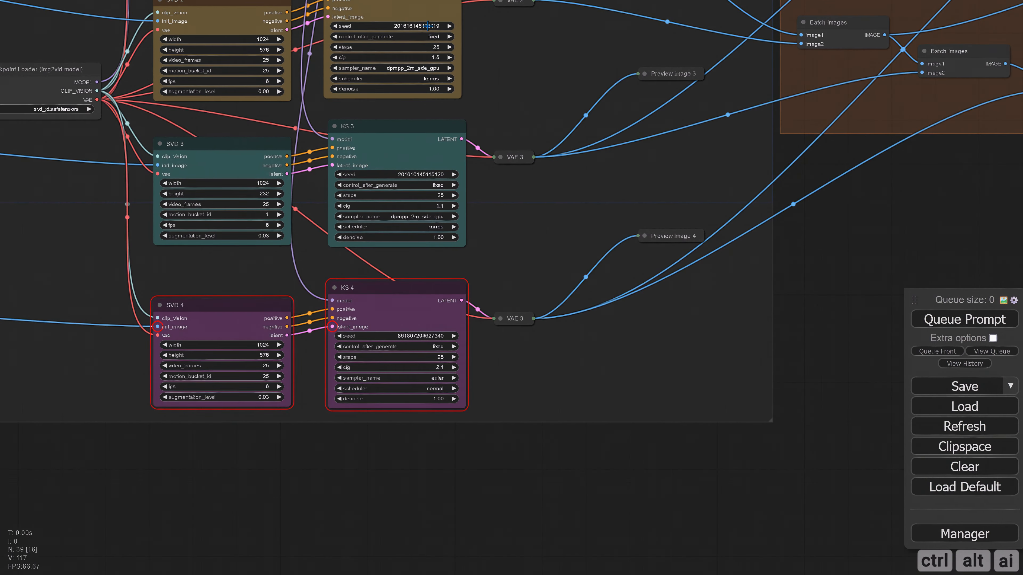
pyautogui.click(421, 25)
pyautogui.click(619, 24)
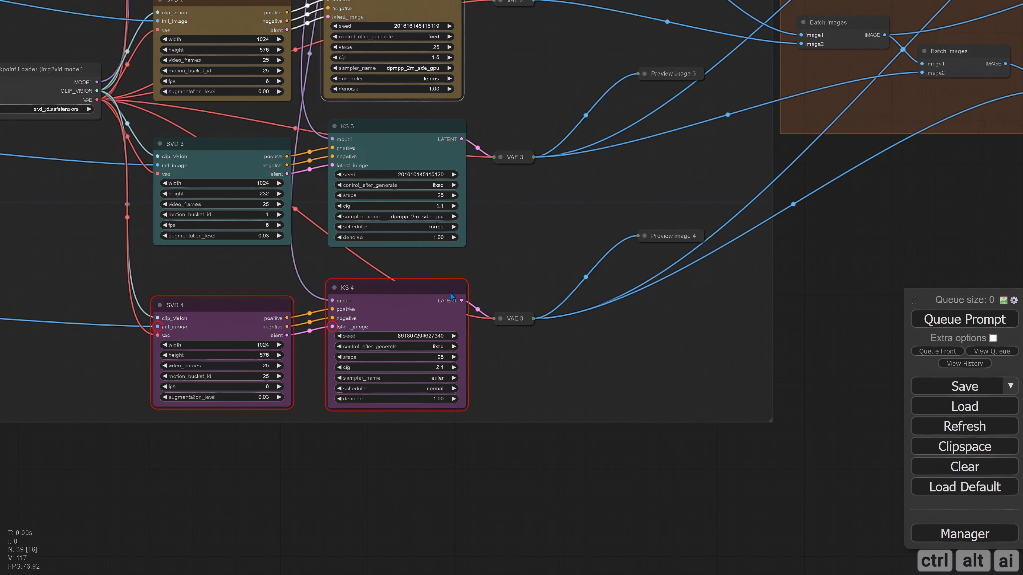
pyautogui.click(437, 337)
pyautogui.hotkey('ctrl', 'a')
pyautogui.hotkey('ctrl', 'v')
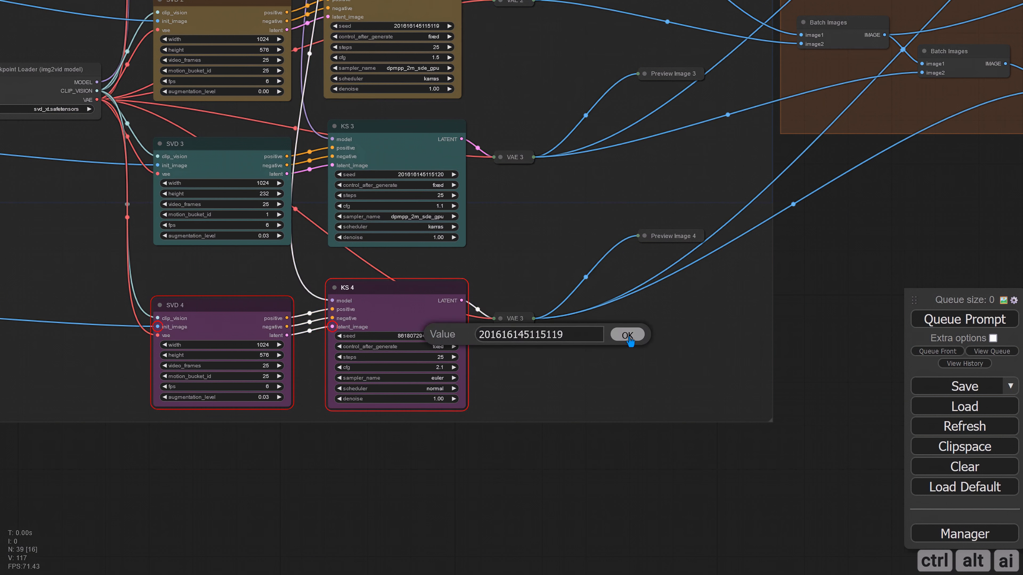
pyautogui.click(628, 335)
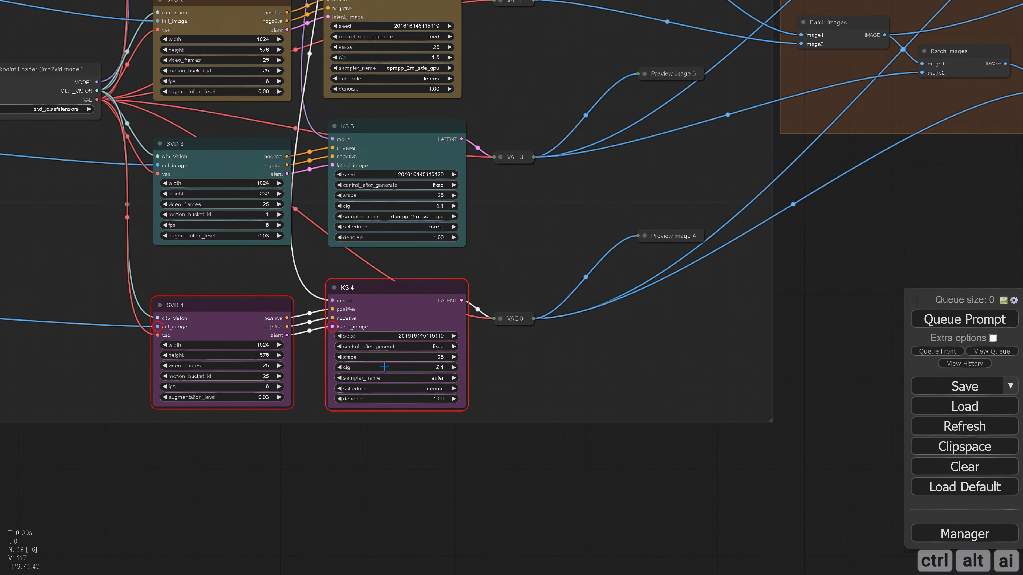
# Set KS 4's cfg to 2.0, its sampler to dpmpp_2m_sde_gpu and its scheduler to karras
pyautogui.click(339, 367)
pyautogui.click(443, 378)
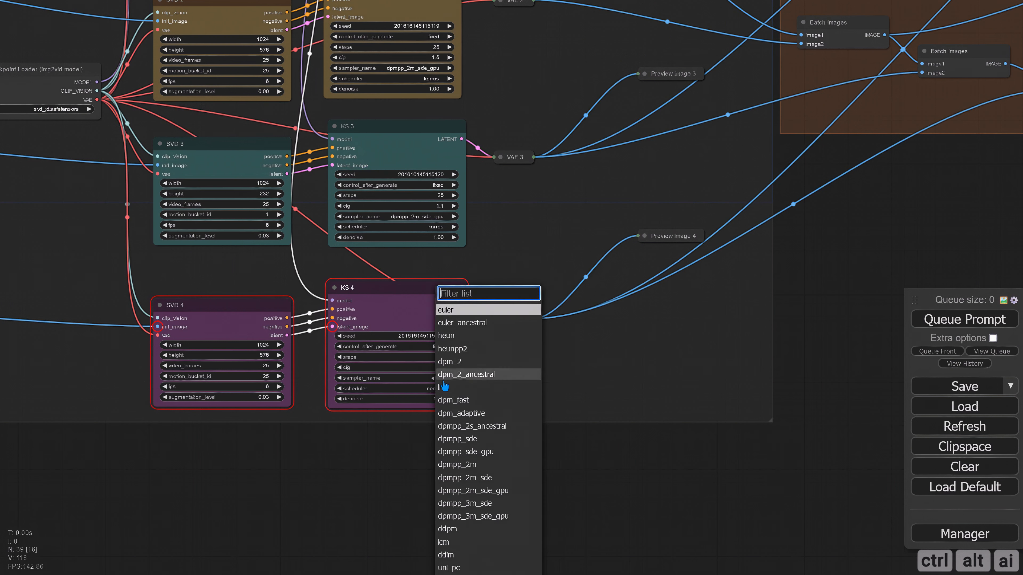
pyautogui.click(481, 492)
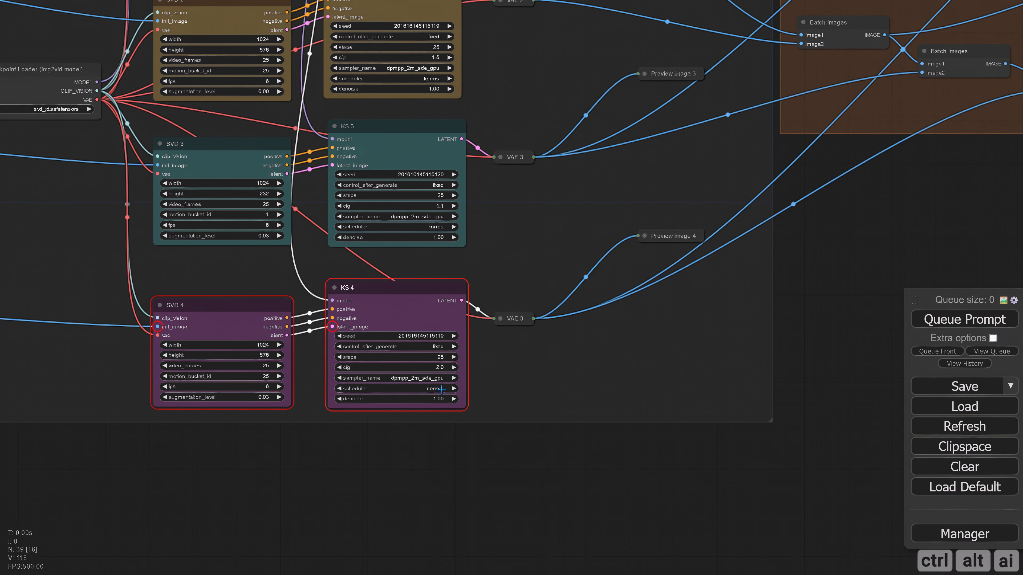
pyautogui.click(440, 388)
pyautogui.click(453, 403)
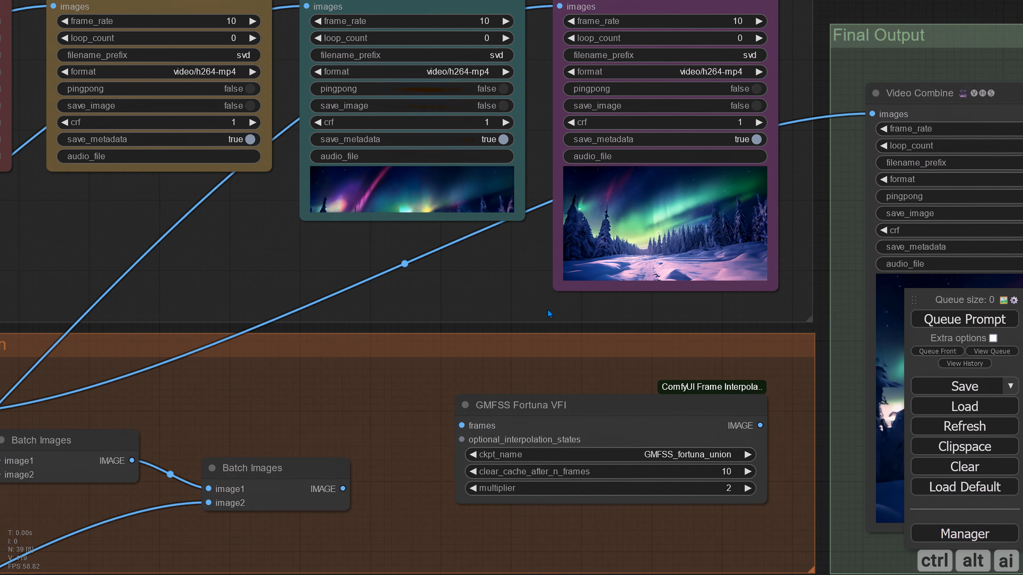
# Hide the video previews of the Final 3 and Final 4 nodes in the Video Outputs group
pyautogui.scroll(-8, 547, 309)
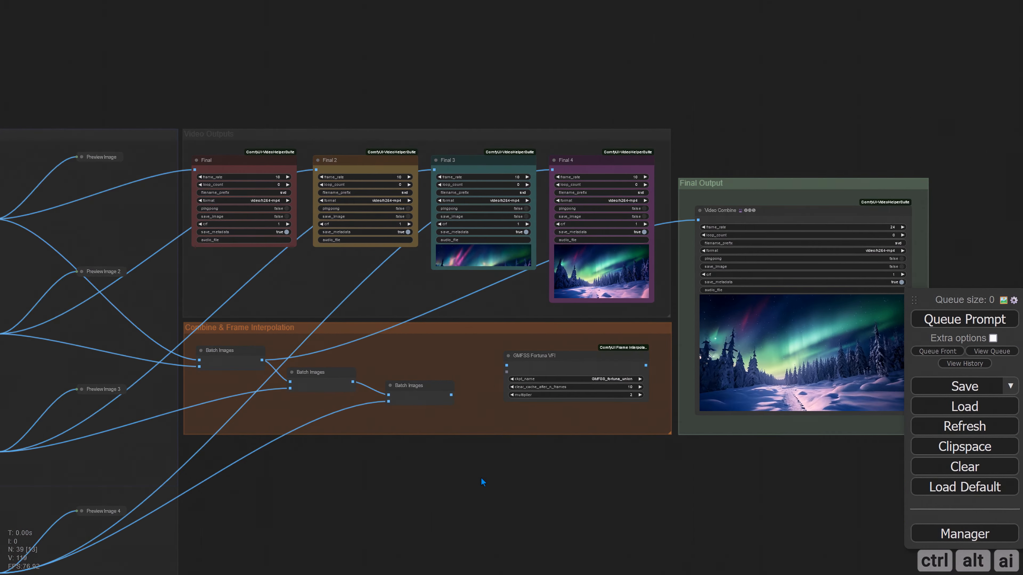
pyautogui.moveTo(481, 477); pyautogui.dragTo(581, 406)
pyautogui.rightClick(594, 84)
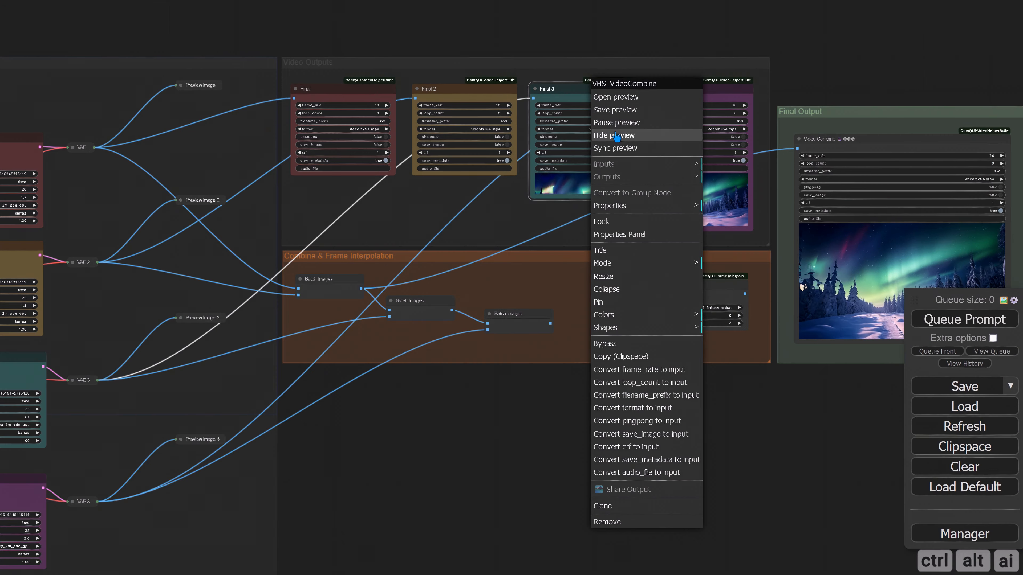
pyautogui.click(617, 135)
pyautogui.rightClick(662, 86)
pyautogui.click(684, 135)
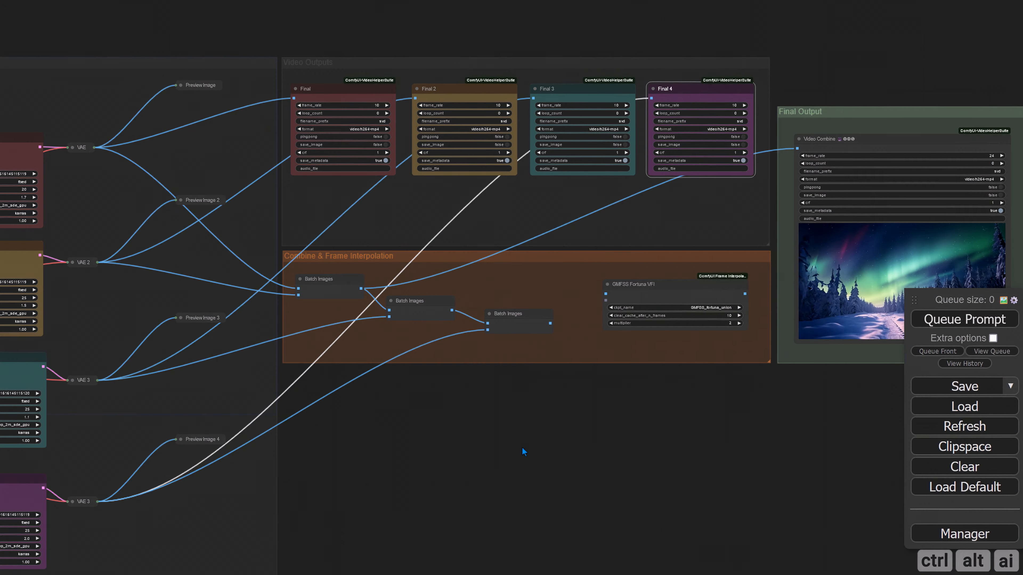
# Add a Conditioning (Combine) node and place it below the Combine & Frame Interpolation group
pyautogui.moveTo(522, 448); pyautogui.dragTo(684, 353)
pyautogui.scroll(1, 544, 361)
pyautogui.moveTo(535, 294); pyautogui.dragTo(435, 254)
pyautogui.doubleClick(435, 254)
pyautogui.write('c')
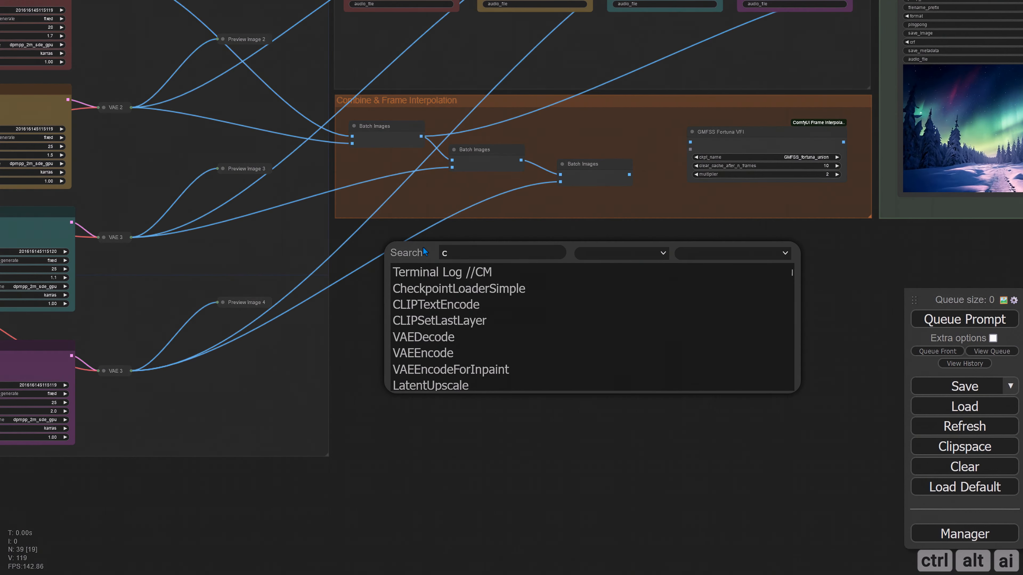
pyautogui.write('ondition')
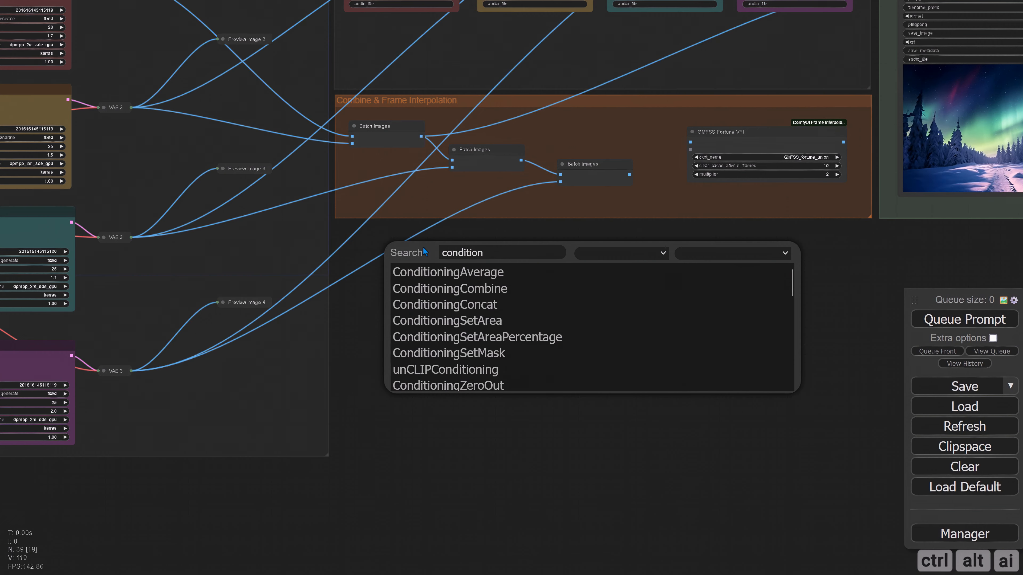
pyautogui.click(467, 288)
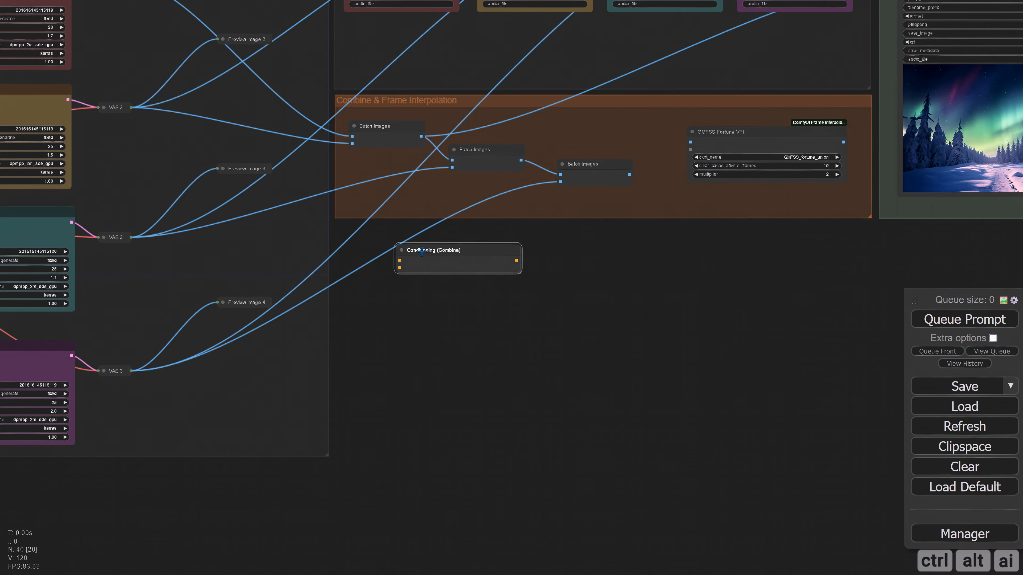
pyautogui.moveTo(422, 251); pyautogui.dragTo(383, 249)
pyautogui.scroll(3, 406, 268)
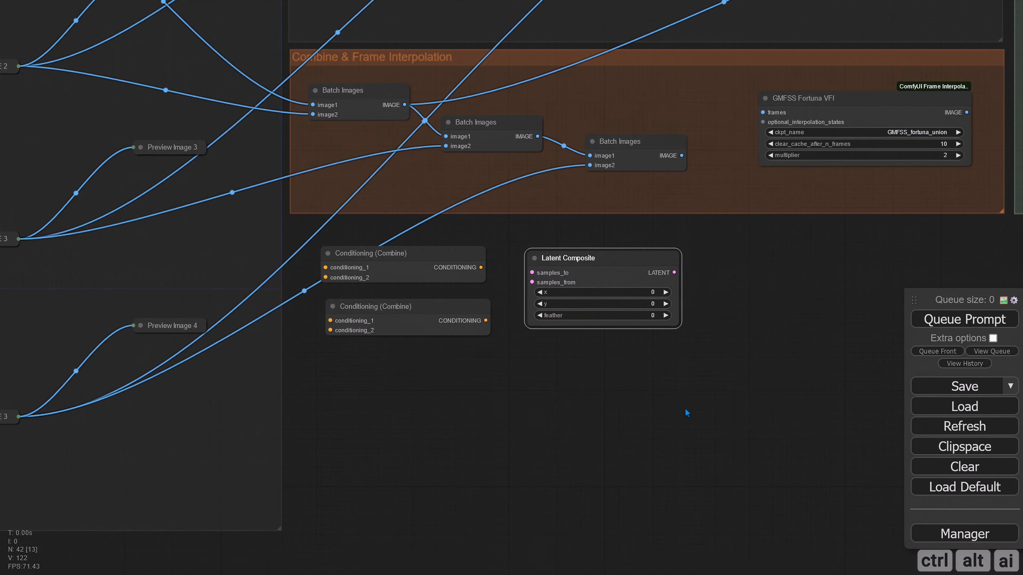
# Duplicate the KS 4, VAE 3 and Preview Image 4 nodes of the fourth row and place the copies beyond the Latent Composite node
pyautogui.scroll(-7, 687, 411)
pyautogui.scroll(3, 593, 407)
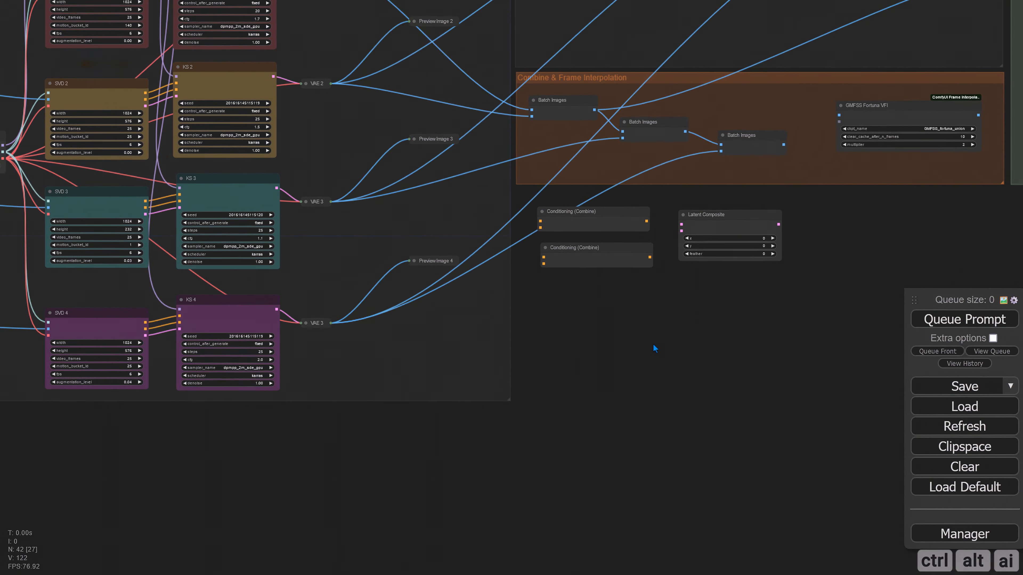
pyautogui.moveTo(653, 343); pyautogui.dragTo(653, 327)
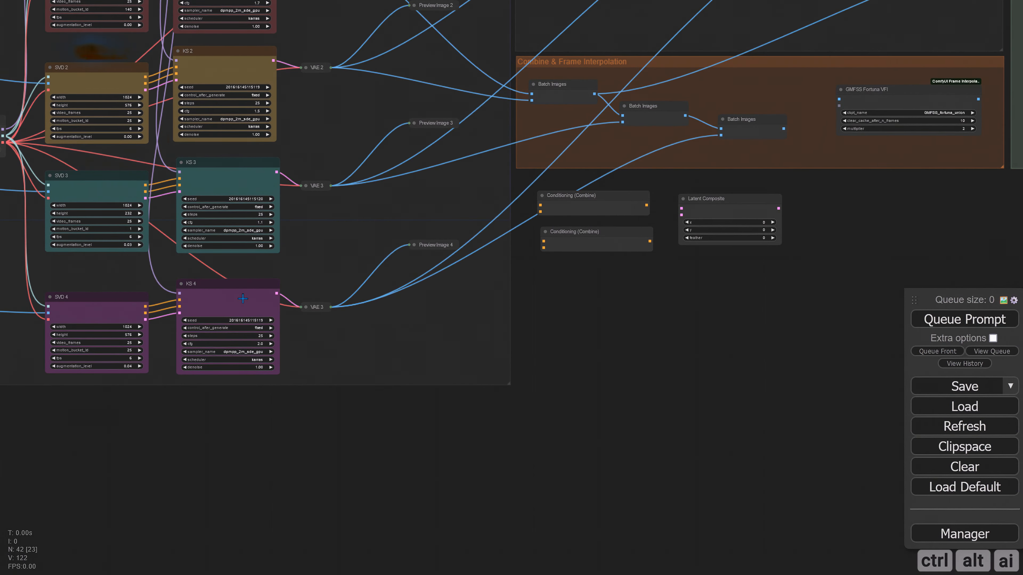
pyautogui.moveTo(228, 425); pyautogui.dragTo(415, 289)
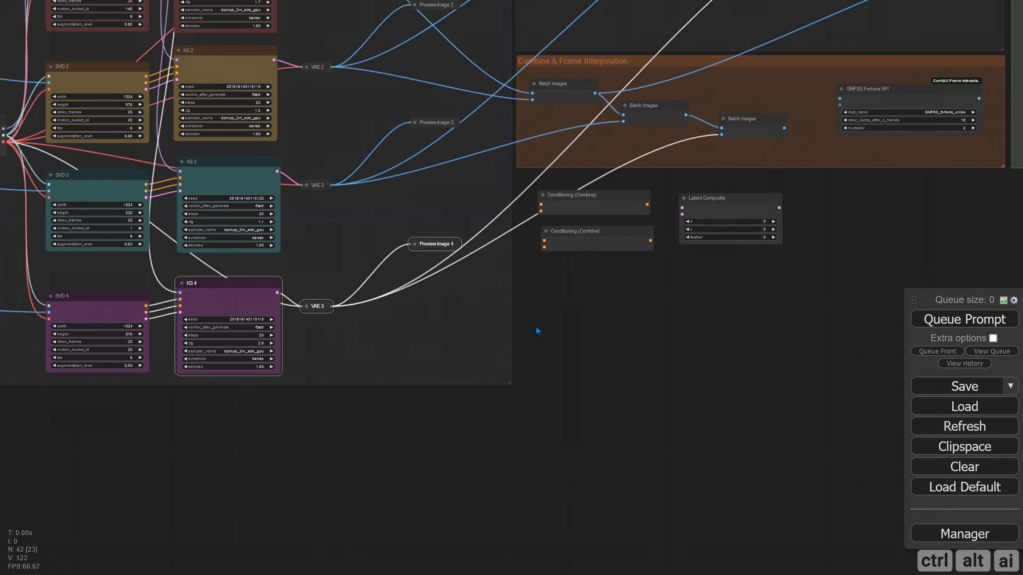
pyautogui.moveTo(654, 338); pyautogui.dragTo(488, 359)
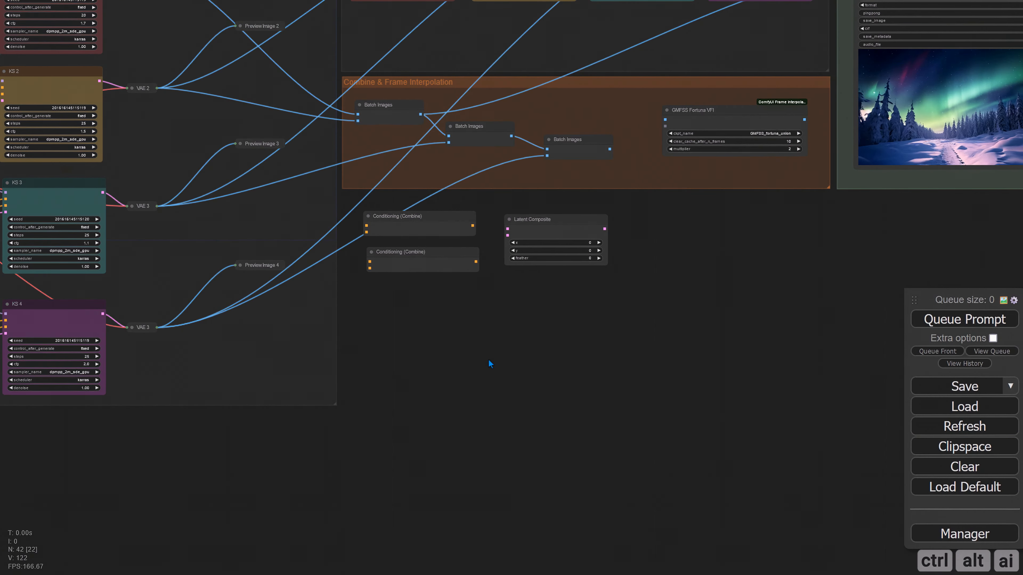
pyautogui.hotkey('ctrl', 'v')
pyautogui.moveTo(637, 395); pyautogui.dragTo(661, 221)
pyautogui.moveTo(755, 362); pyautogui.dragTo(512, 403)
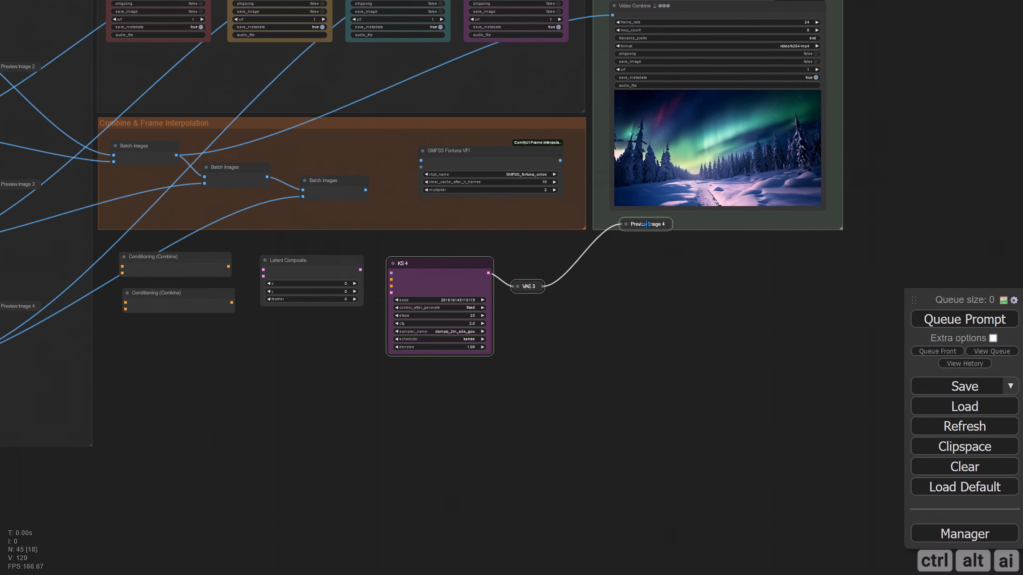
pyautogui.moveTo(643, 231); pyautogui.dragTo(643, 272)
pyautogui.click(609, 327)
# Connect the positive outputs of SVD 4 and SVD 3 to conditioning_1 and conditioning_2 of the upper Conditioning (Combine) node
pyautogui.moveTo(286, 436); pyautogui.dragTo(383, 443)
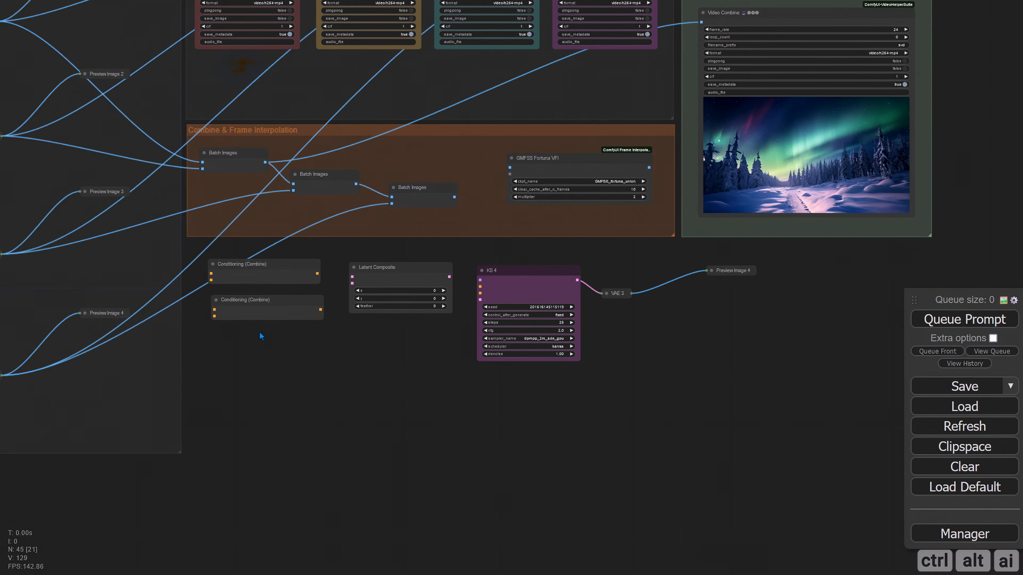
pyautogui.scroll(2, 293, 365)
pyautogui.moveTo(294, 366); pyautogui.dragTo(486, 393)
pyautogui.scroll(-2, 445, 397)
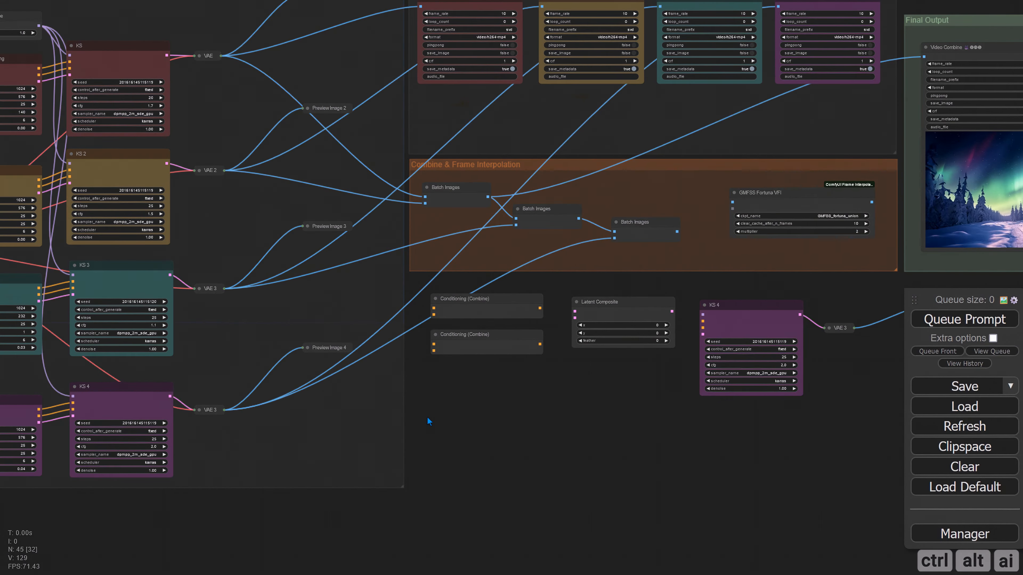
pyautogui.moveTo(427, 420); pyautogui.dragTo(568, 432)
pyautogui.moveTo(255, 395); pyautogui.dragTo(539, 315)
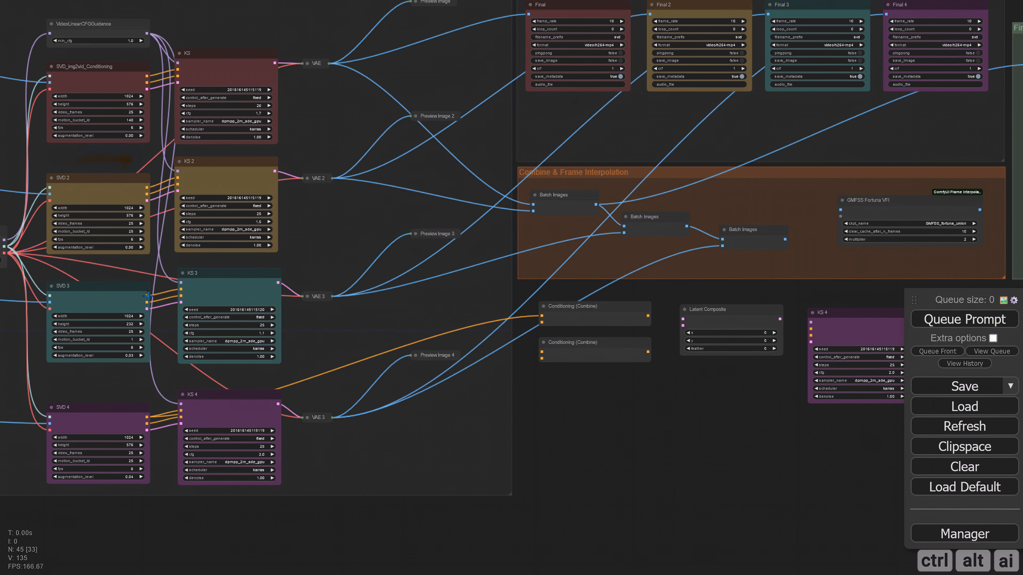
pyautogui.moveTo(398, 319); pyautogui.dragTo(541, 322)
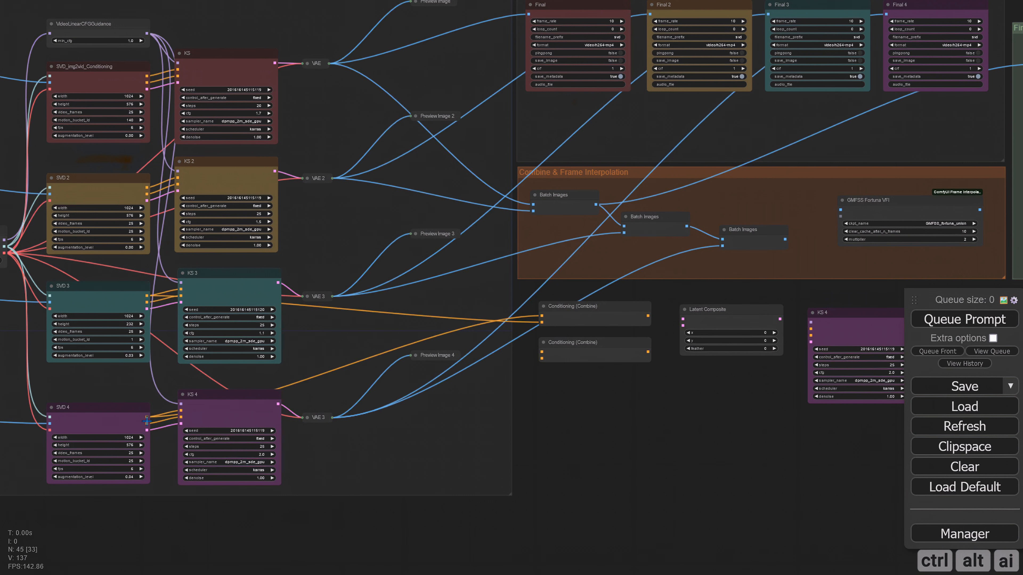
# Connect the negative outputs of SVD 4 and SVD 3 to the lower Conditioning (Combine) node, and feed both combined conditionings into the copied KS 4
pyautogui.moveTo(286, 399); pyautogui.dragTo(543, 358)
pyautogui.scroll(2, 564, 381)
pyautogui.moveTo(570, 400); pyautogui.dragTo(359, 421)
pyautogui.moveTo(137, 361); pyautogui.dragTo(366, 351)
# Connect the latent of KS 3 to samples_from and the latent of the original KS 4 to samples_to on Latent Composite
pyautogui.moveTo(233, 271); pyautogui.dragTo(723, 321)
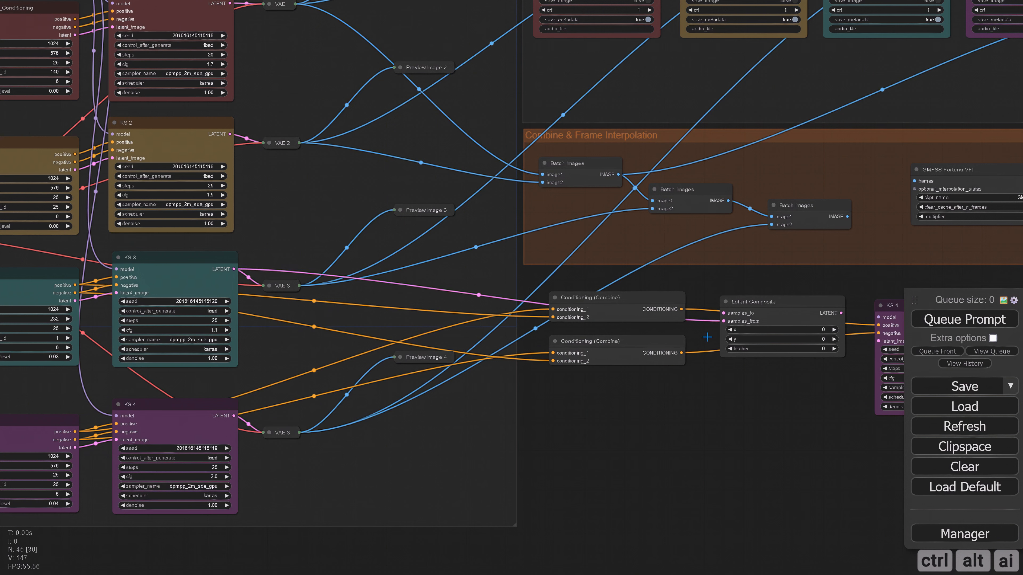
pyautogui.moveTo(234, 416); pyautogui.dragTo(722, 313)
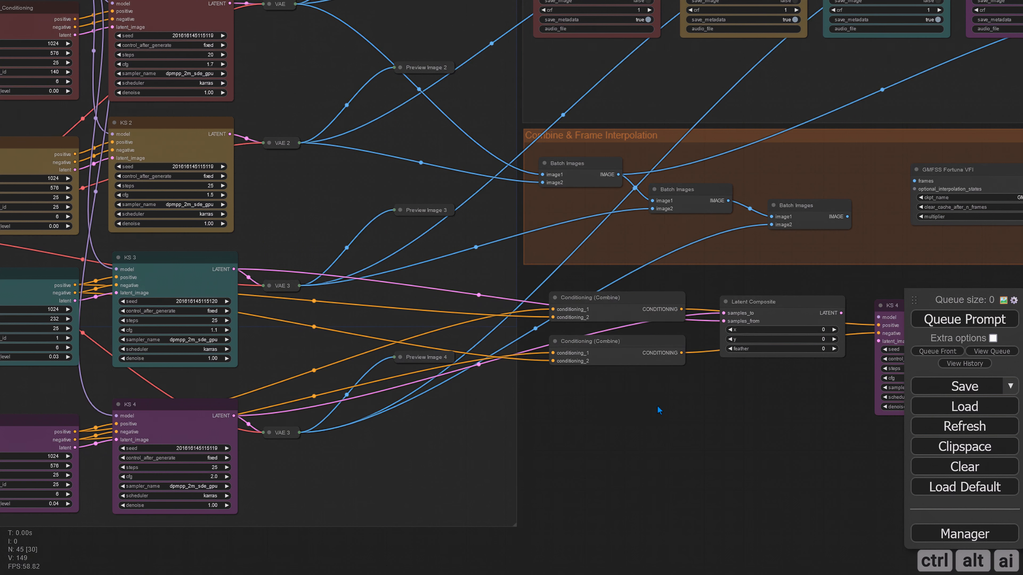
pyautogui.moveTo(661, 411); pyautogui.dragTo(358, 399)
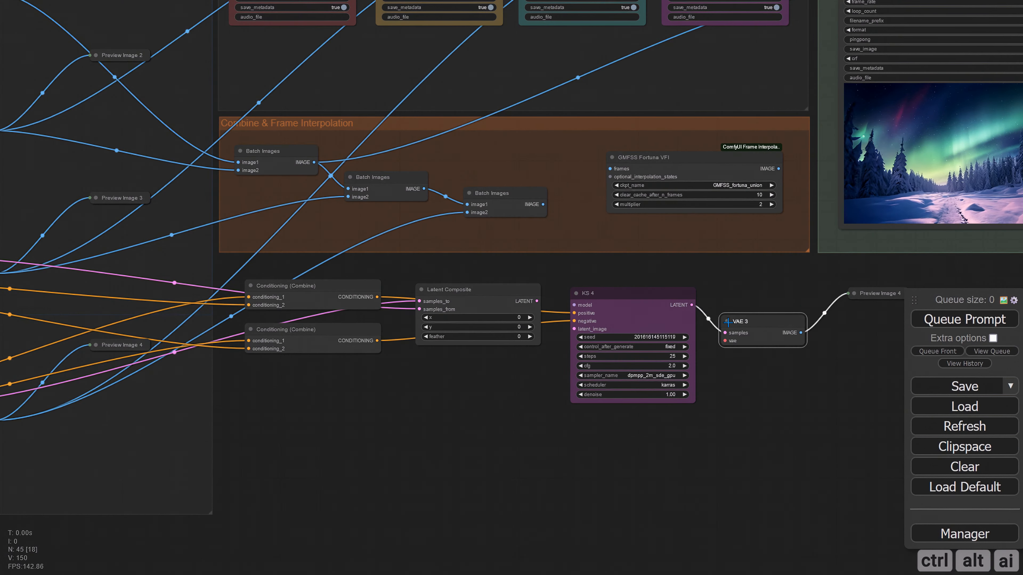
# Route the VideoLinearCFGGuidance model output through a new Reroute node into the model input of the copied KS 4
pyautogui.scroll(-2, 465, 392)
pyautogui.moveTo(409, 403); pyautogui.dragTo(650, 429)
pyautogui.scroll(-1, 604, 411)
pyautogui.scroll(3, 637, 413)
pyautogui.scroll(-2, 647, 430)
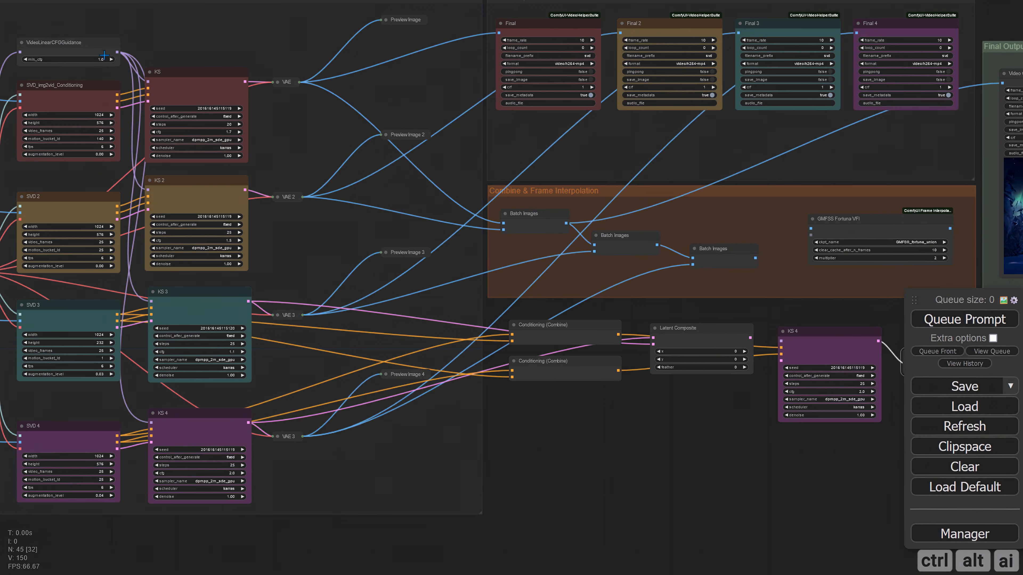
pyautogui.moveTo(117, 52); pyautogui.dragTo(546, 404)
pyautogui.click(555, 435)
pyautogui.moveTo(629, 437); pyautogui.dragTo(596, 405)
pyautogui.moveTo(537, 376); pyautogui.dragTo(745, 311)
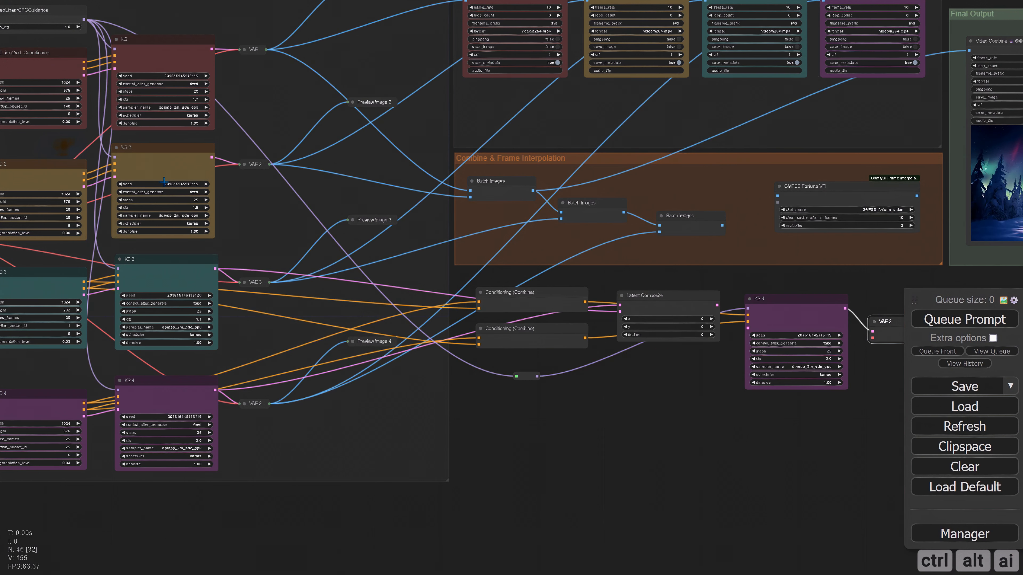
# Route the checkpoint loader's VAE through a second Reroute node into the copied VAE 3, and connect Latent Composite to the copied KS 4's latent_image
pyautogui.scroll(-4, 185, 187)
pyautogui.moveTo(467, 403); pyautogui.dragTo(566, 388)
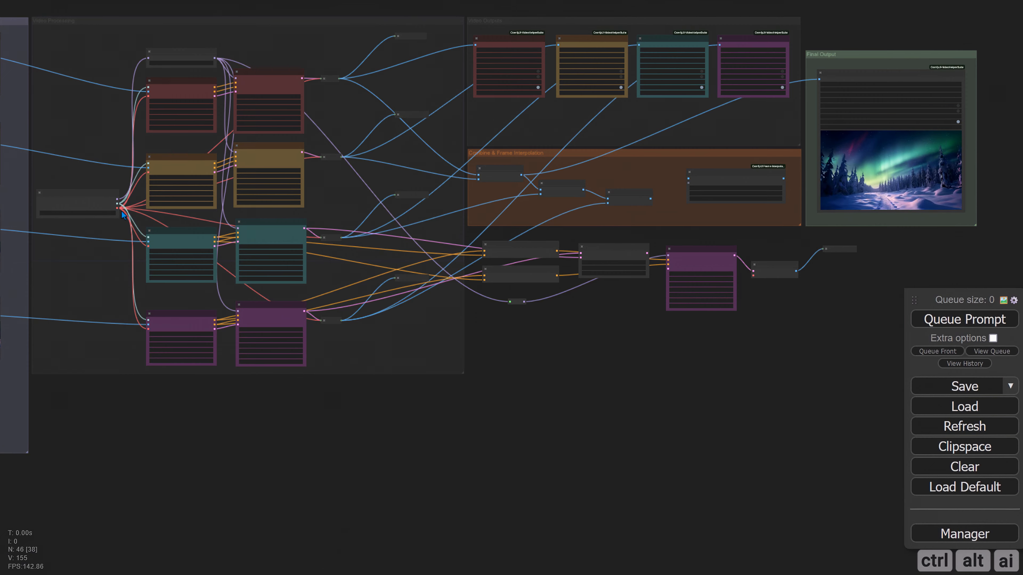
pyautogui.moveTo(117, 209); pyautogui.dragTo(514, 313)
pyautogui.click(520, 355)
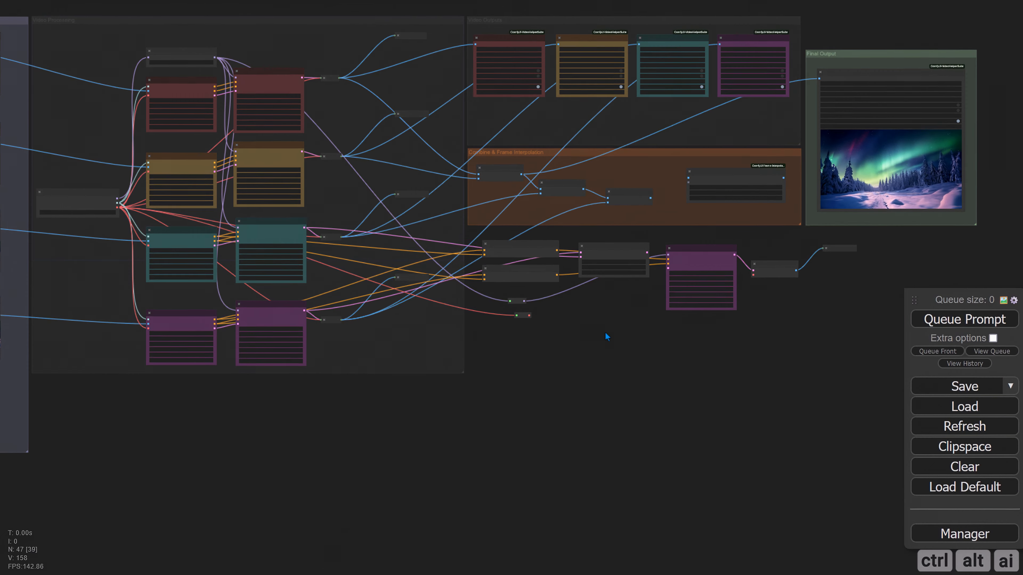
pyautogui.moveTo(605, 332); pyautogui.dragTo(530, 307)
pyautogui.scroll(7, 579, 366)
pyautogui.scroll(4, 502, 365)
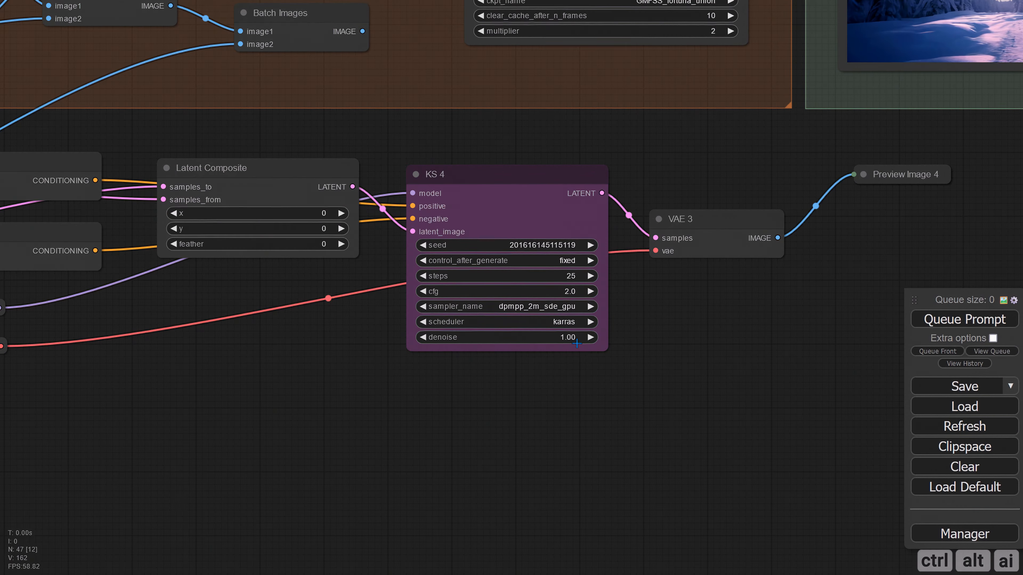
# Set the feather of the Latent Composite node to 232
pyautogui.moveTo(576, 343); pyautogui.dragTo(644, 358)
pyautogui.click(334, 244)
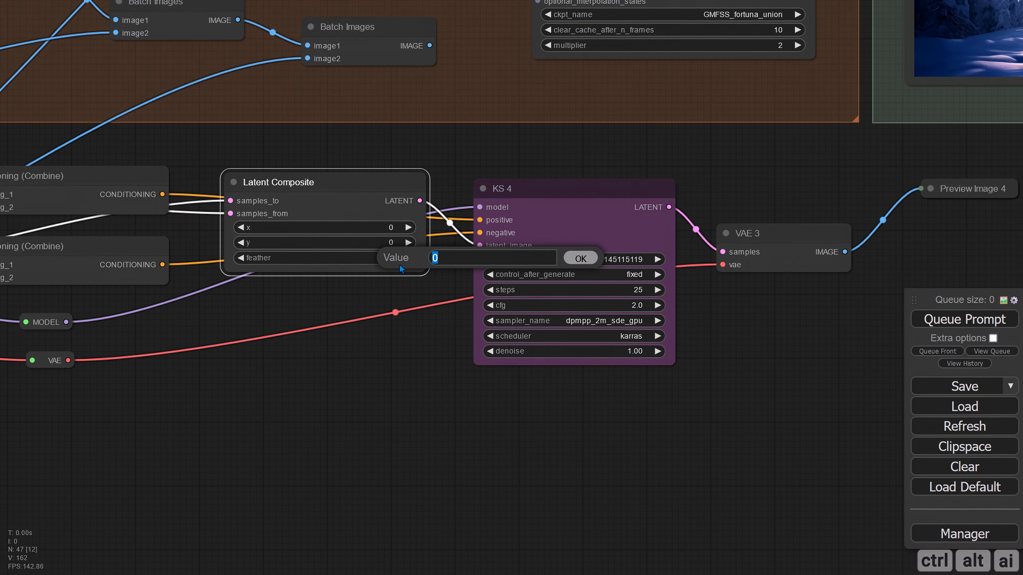
pyautogui.write('232')
pyautogui.press('Return')
# Set the copied KS 4 to cfg 2.5, sampler euler, scheduler simple and denoise 0.30
pyautogui.click(604, 306)
pyautogui.write('2.5')
pyautogui.click(604, 320)
pyautogui.click(604, 336)
pyautogui.click(628, 352)
pyautogui.write('0.3')
pyautogui.scroll(-6, 490, 382)
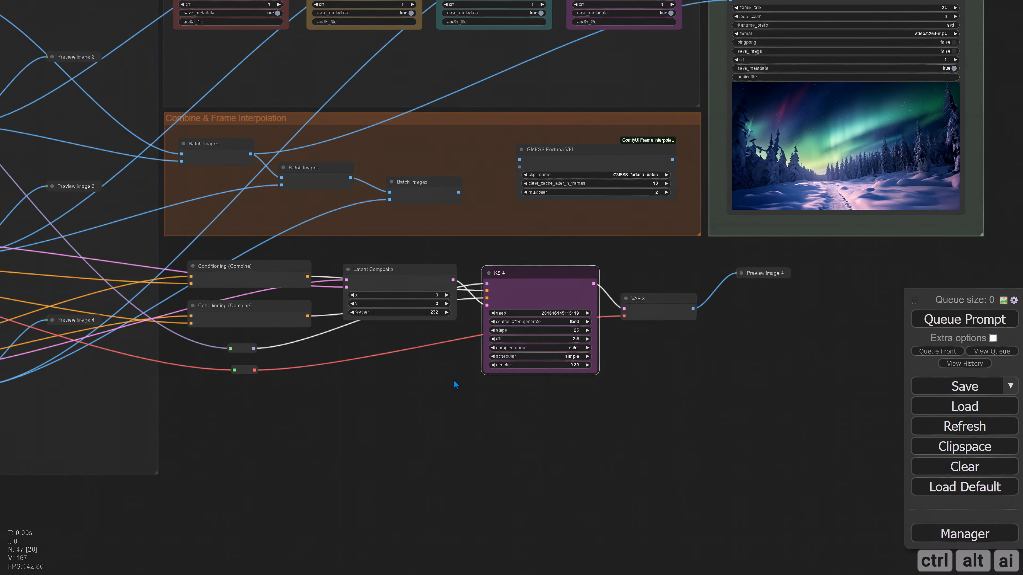
pyautogui.scroll(2, 418, 386)
pyautogui.scroll(-3, 421, 389)
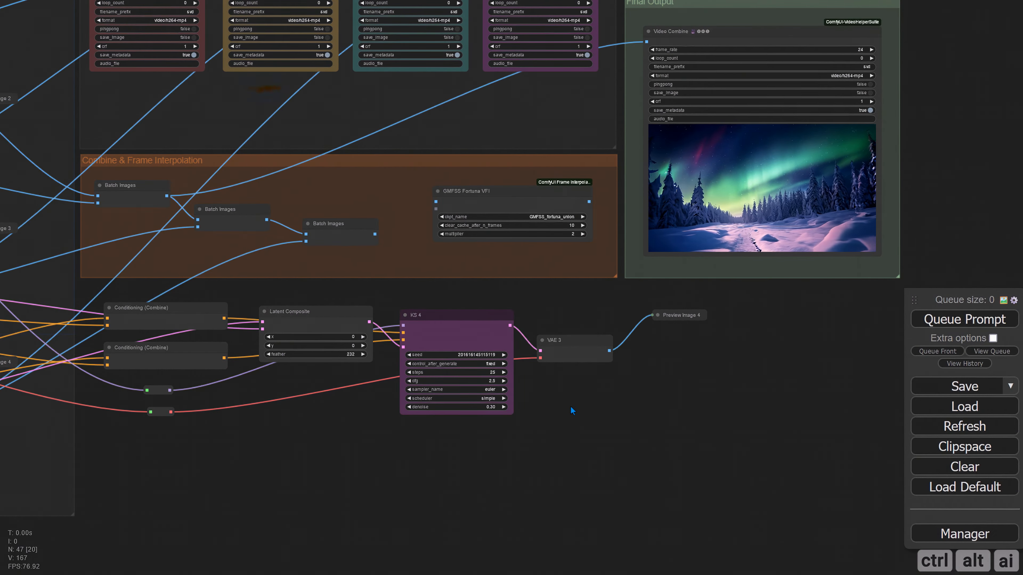
pyautogui.scroll(2, 574, 406)
# Move the Final Output group farther right and widen the Video Outputs group to fill the freed space
pyautogui.moveTo(720, 354); pyautogui.dragTo(608, 457)
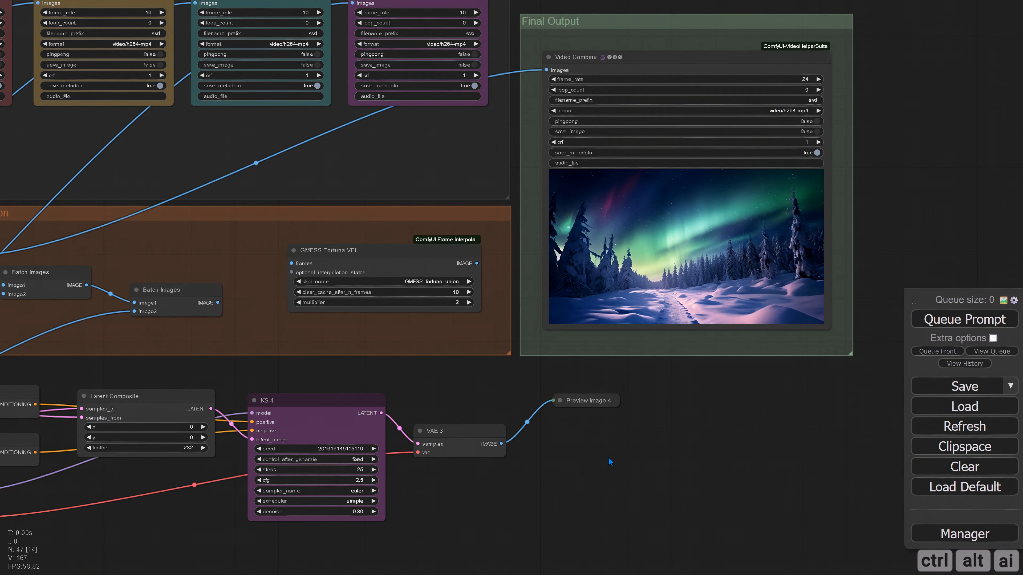
pyautogui.scroll(-2, 610, 456)
pyautogui.scroll(-3, 691, 449)
pyautogui.moveTo(691, 449); pyautogui.dragTo(518, 398)
pyautogui.moveTo(489, 135); pyautogui.dragTo(777, 130)
pyautogui.moveTo(470, 342); pyautogui.dragTo(561, 367)
pyautogui.scroll(4, 561, 367)
pyautogui.moveTo(532, 309); pyautogui.dragTo(535, 367)
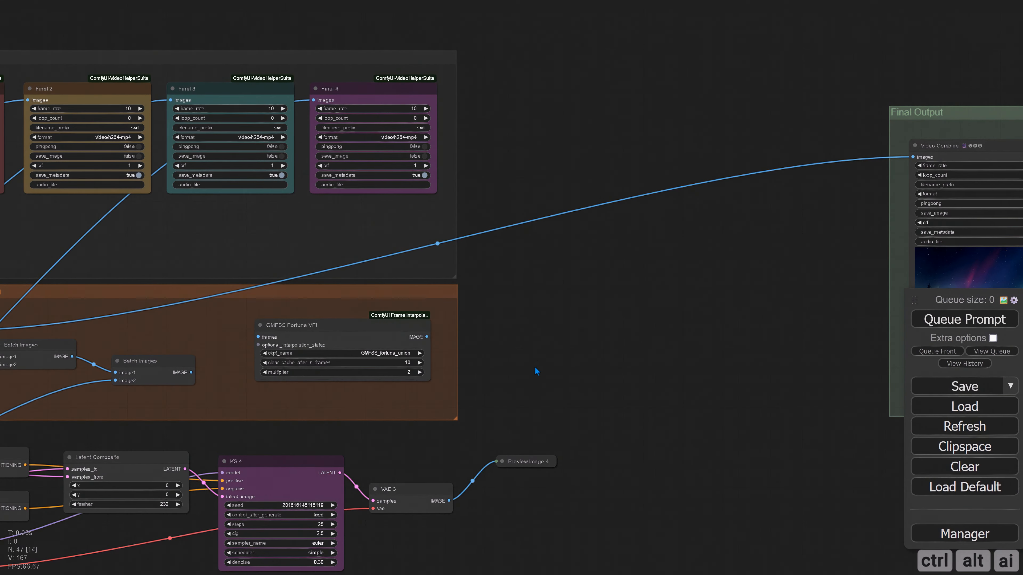
pyautogui.moveTo(456, 279); pyautogui.dragTo(881, 276)
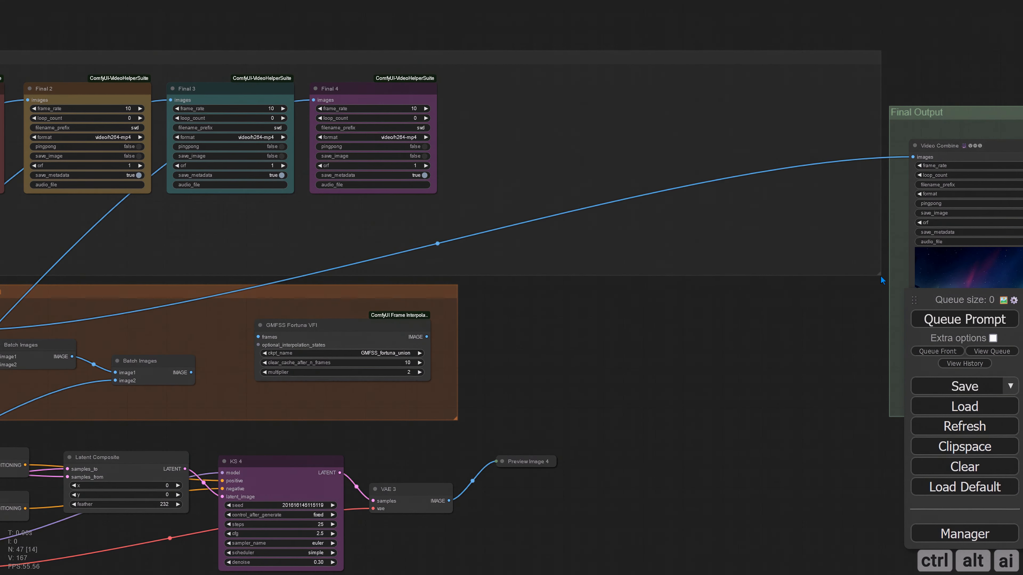
# Duplicate the Final 4 video node beside the original and connect the composite branch's VAE 3 image output to the copy
pyautogui.moveTo(487, 238); pyautogui.dragTo(466, 271)
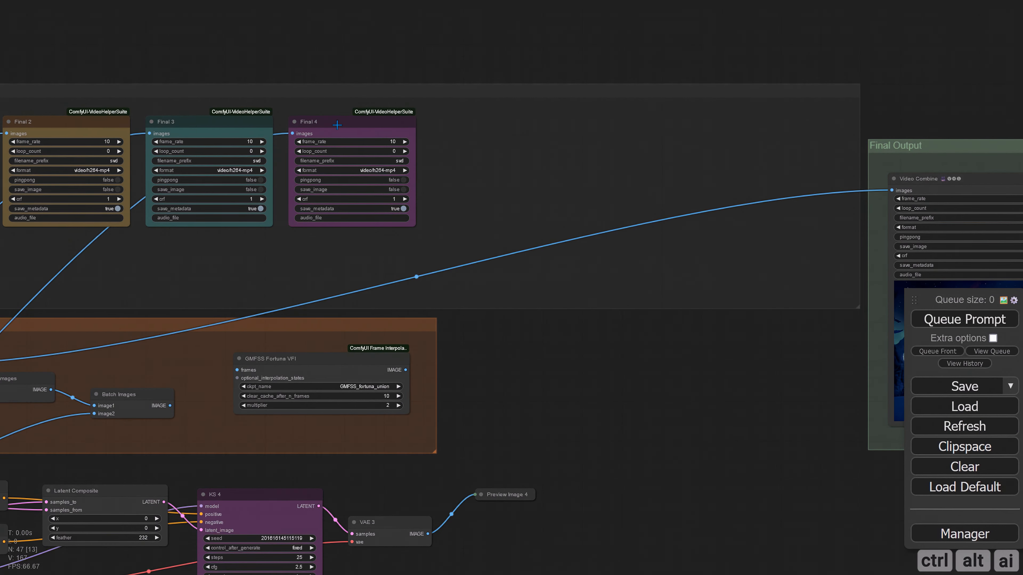
pyautogui.moveTo(337, 125); pyautogui.dragTo(480, 123)
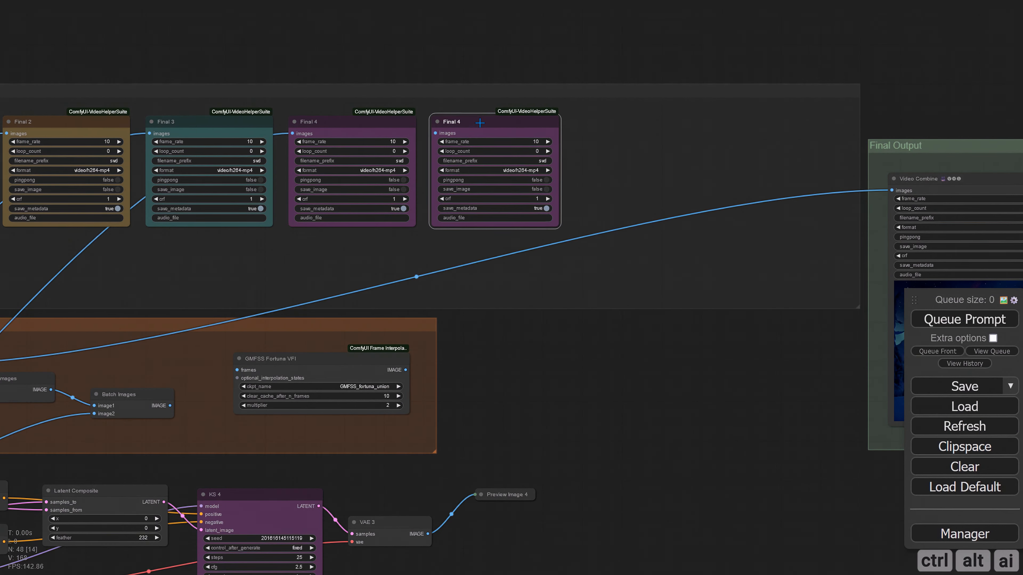
pyautogui.moveTo(507, 403); pyautogui.dragTo(521, 362)
pyautogui.moveTo(442, 493); pyautogui.dragTo(449, 93)
# Queue the prompt and show the video preview on the copied Final 4 node
pyautogui.hotkey('ctrl', 'Return')
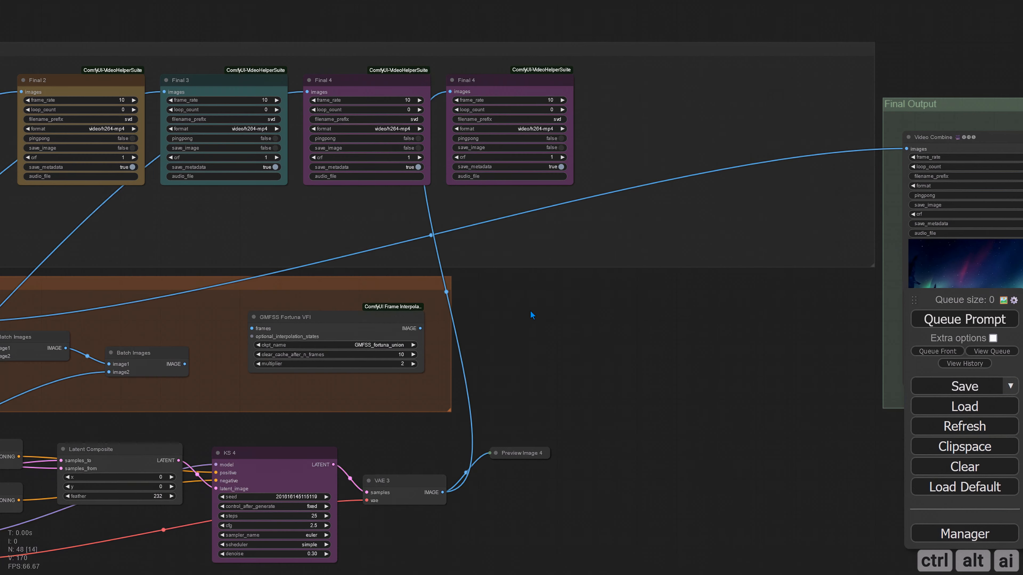
pyautogui.moveTo(560, 366); pyautogui.dragTo(705, 338)
pyautogui.scroll(-2, 705, 339)
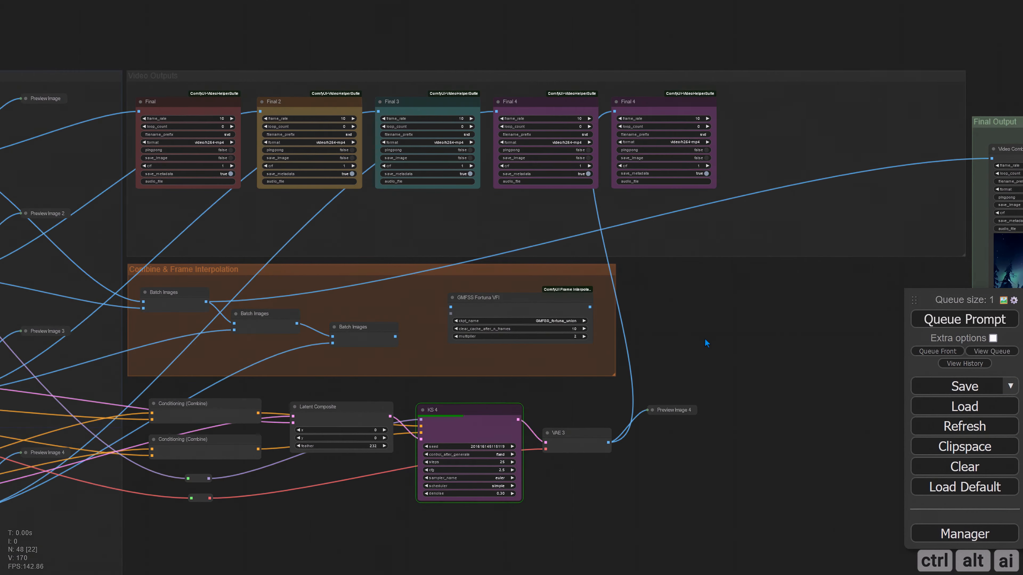
pyautogui.rightClick(658, 106)
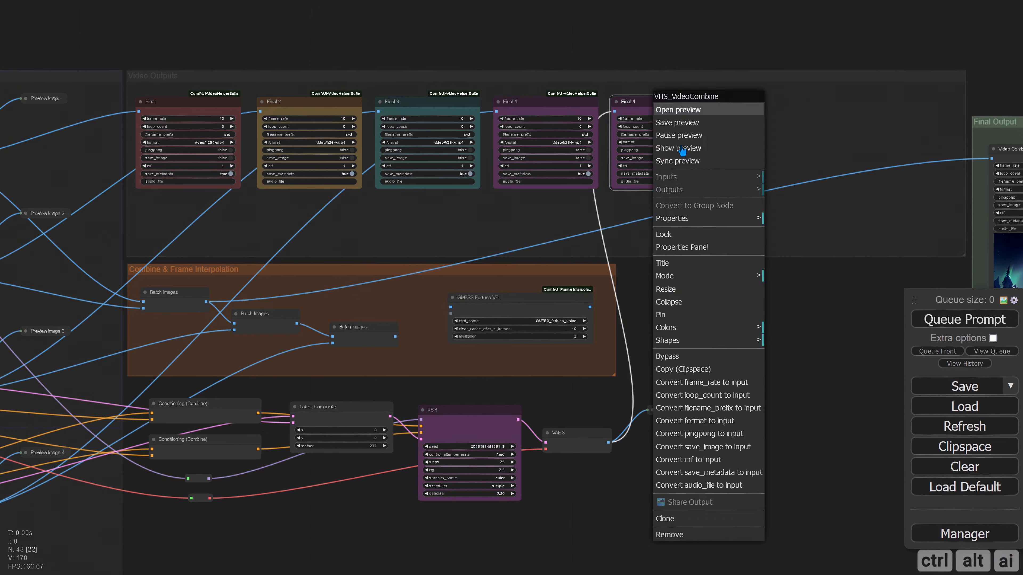
pyautogui.click(680, 150)
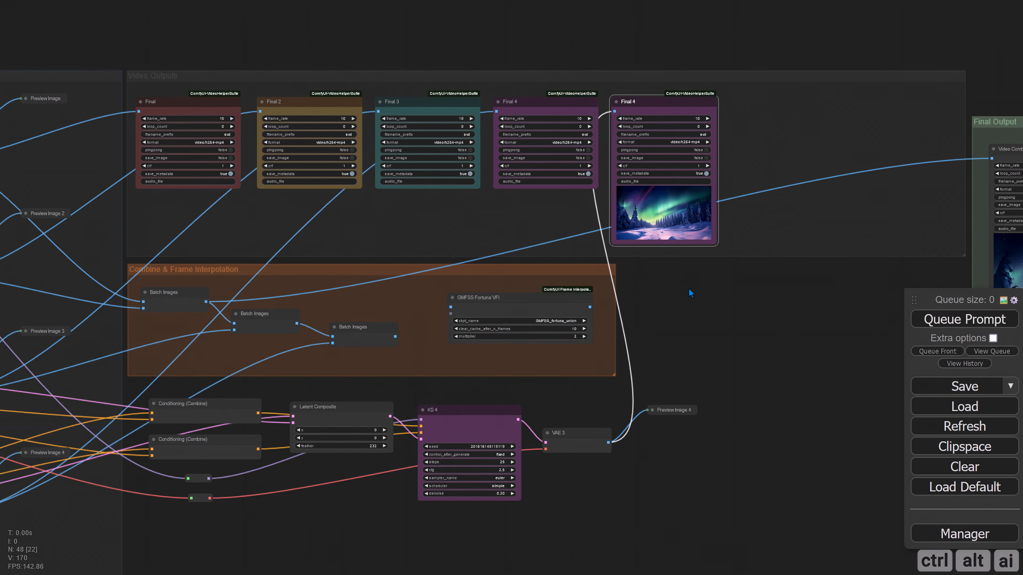
pyautogui.scroll(5, 689, 288)
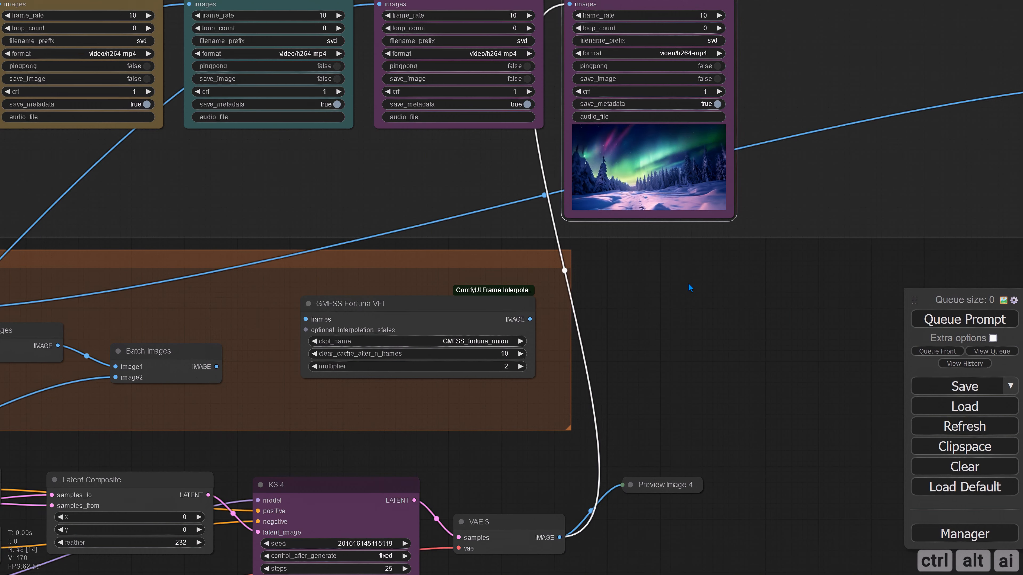
pyautogui.scroll(3, 688, 283)
pyautogui.moveTo(689, 278); pyautogui.dragTo(652, 370)
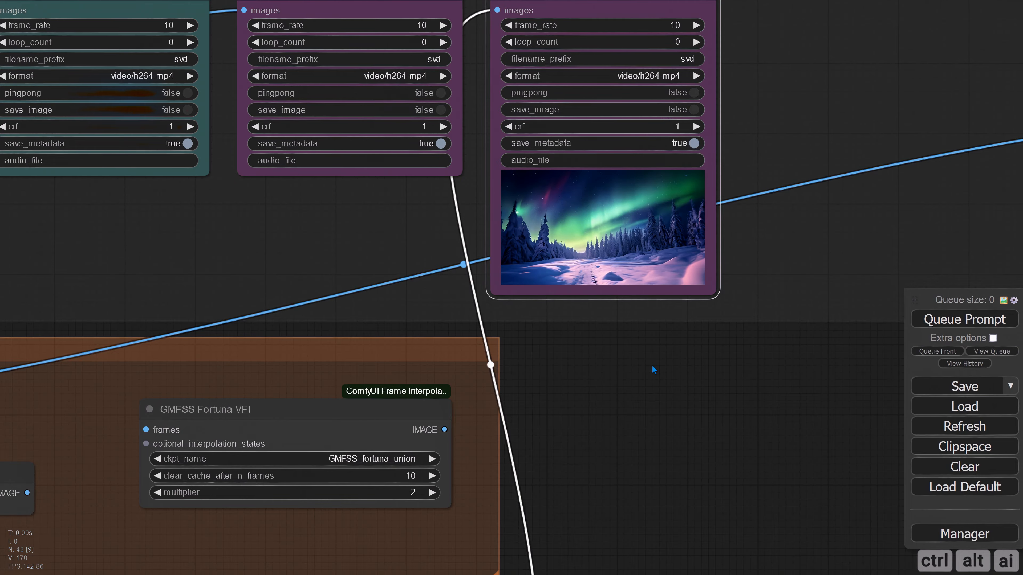
# Paste a copy of the Load Image, Image Resize and Preview Image nodes below the last image row and fit the group around it
pyautogui.scroll(-7, 652, 365)
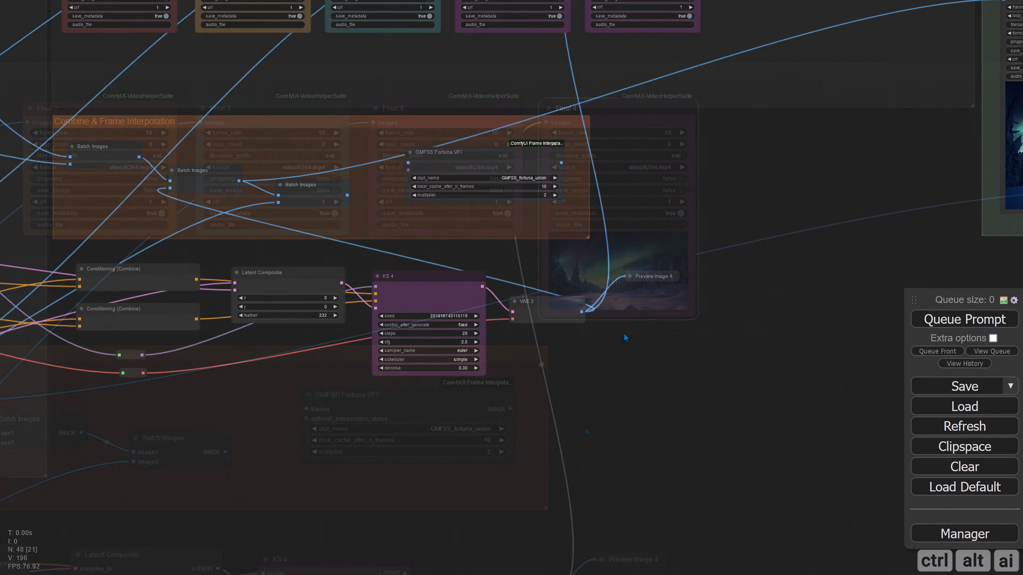
pyautogui.scroll(6, 624, 334)
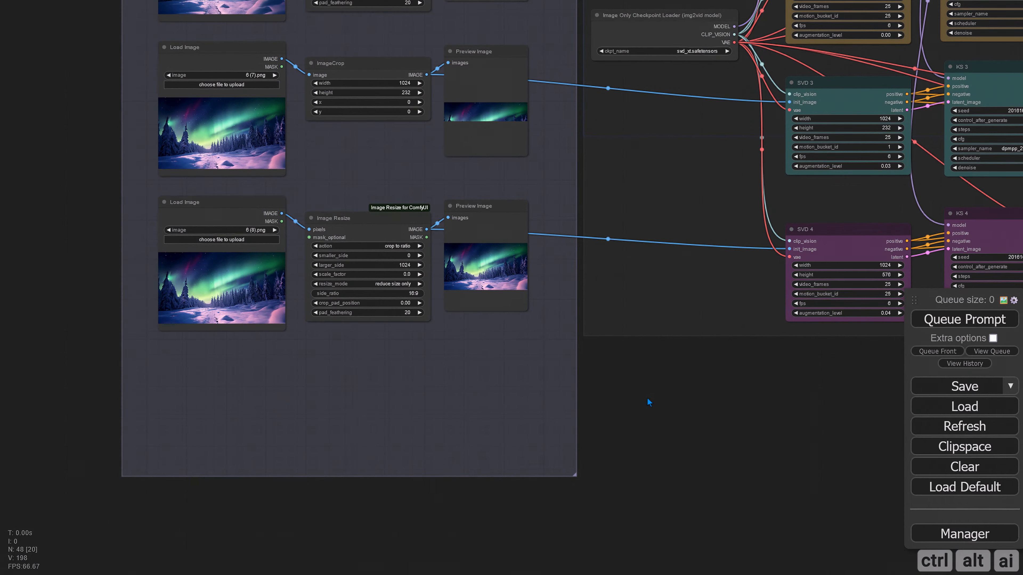
pyautogui.hotkey('ctrl', 'v')
pyautogui.moveTo(620, 395); pyautogui.dragTo(220, 356)
pyautogui.moveTo(580, 462); pyautogui.dragTo(585, 426)
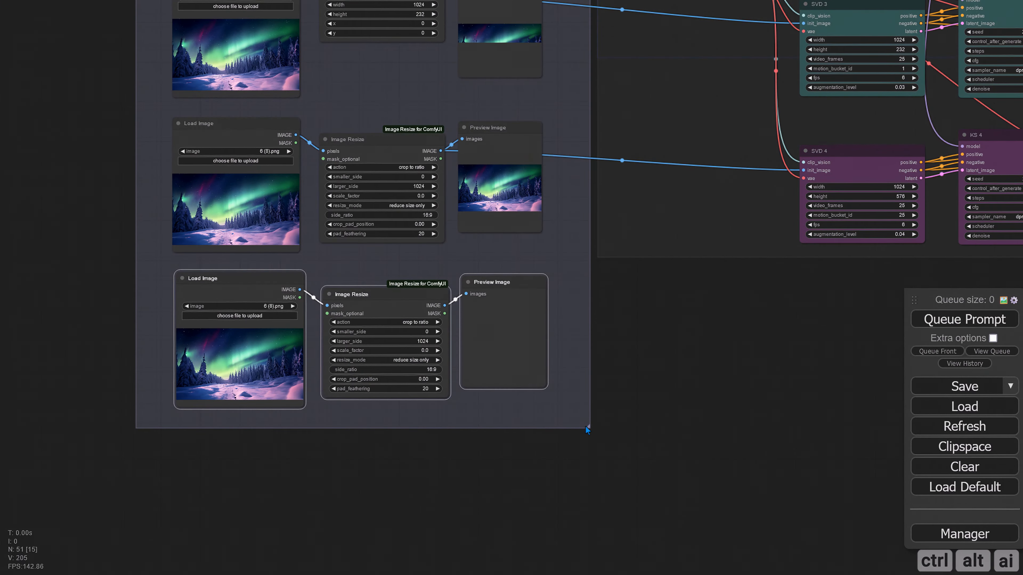
# Choose an image file for the pasted Load Image node
pyautogui.scroll(3, 258, 357)
pyautogui.click(300, 304)
pyautogui.doubleClick(48, 235)
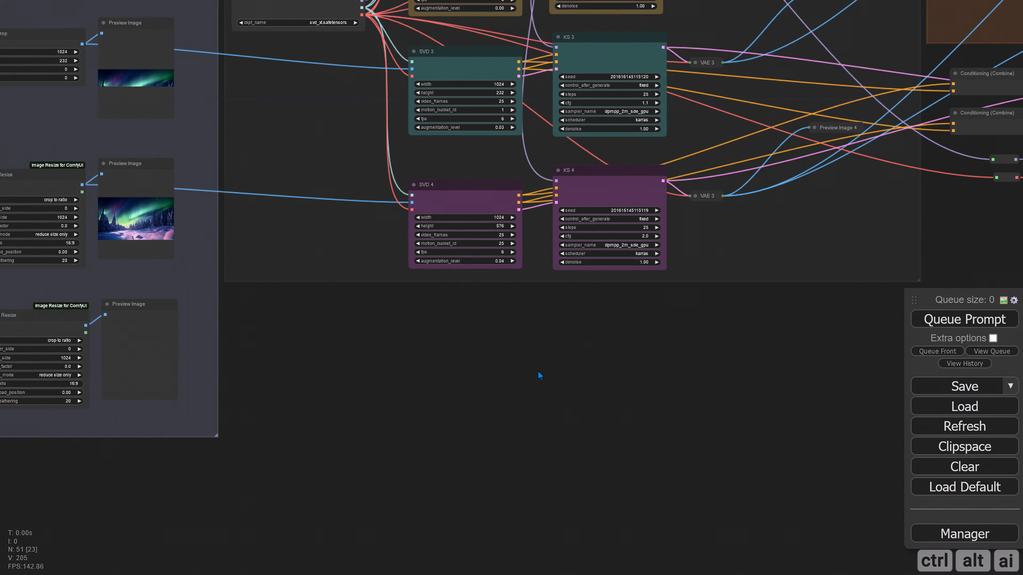
# Extend the group holding the SVD and KS nodes downward to make room for another row
pyautogui.moveTo(839, 390); pyautogui.dragTo(789, 423)
pyautogui.scroll(-2, 789, 423)
pyautogui.moveTo(790, 422); pyautogui.dragTo(780, 423)
pyautogui.scroll(3, 496, 421)
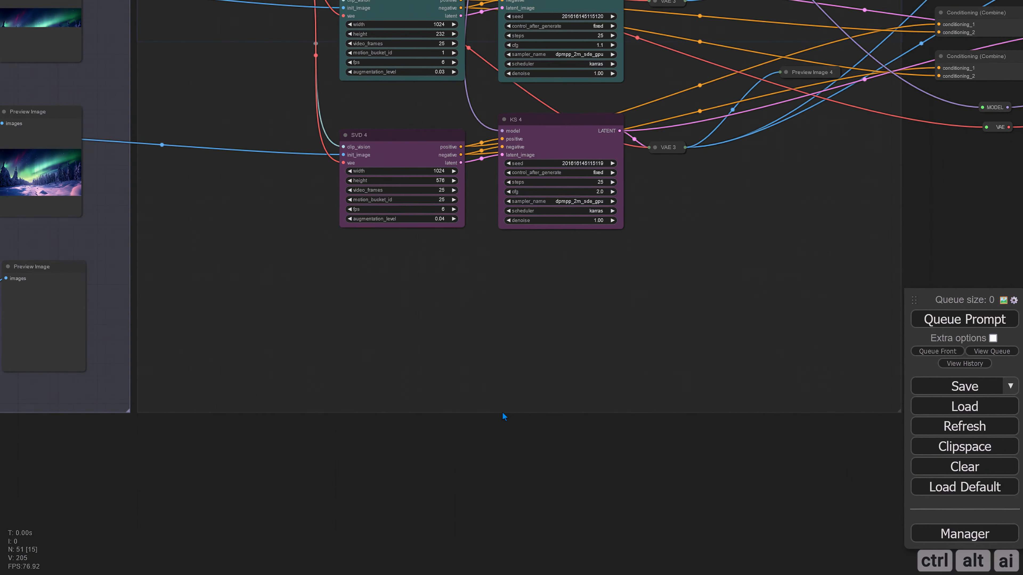
# Copy SVD 4, KS 4, VAE 3 and Preview Image 4 together and paste them as a new row below the originals
pyautogui.moveTo(504, 418); pyautogui.dragTo(388, 460)
pyautogui.keyDown('ctrl'); pyautogui.click(554, 191); pyautogui.keyUp('ctrl')
pyautogui.keyDown('ctrl'); pyautogui.click(451, 162); pyautogui.keyUp('ctrl')
pyautogui.keyDown('ctrl'); pyautogui.click(290, 178); pyautogui.keyUp('ctrl')
pyautogui.hotkey('ctrl', 'c')
pyautogui.hotkey('ctrl', 'v')
pyautogui.moveTo(459, 380); pyautogui.dragTo(273, 333)
pyautogui.click(431, 450)
pyautogui.scroll(-5, 431, 450)
pyautogui.scroll(4, 274, 286)
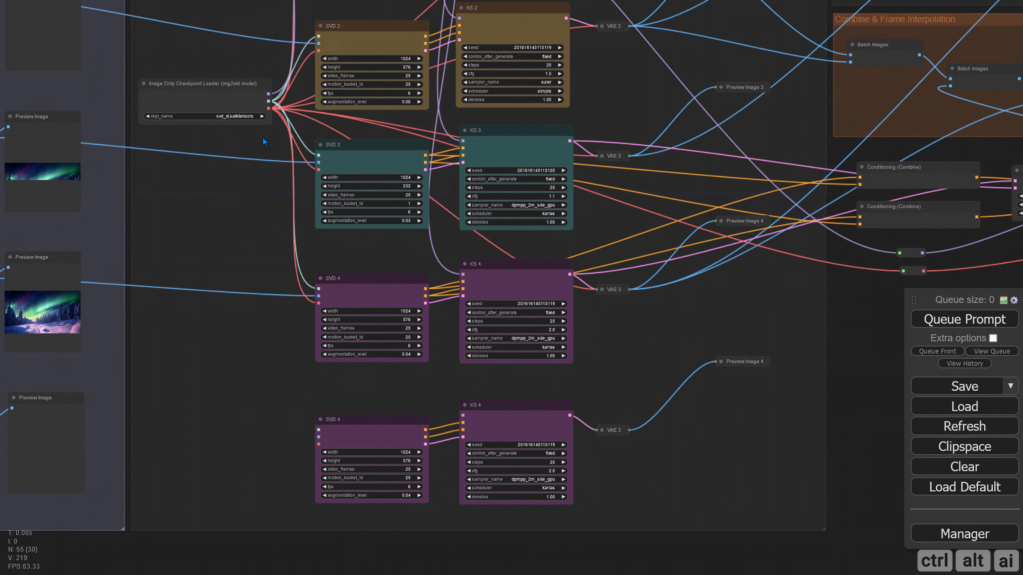
# Connect the checkpoint loader's CLIP_VISION and VAE to the pasted SVD 4, and feed the shared model output into the pasted KS 4
pyautogui.moveTo(268, 93); pyautogui.dragTo(317, 427)
pyautogui.moveTo(269, 101); pyautogui.dragTo(319, 444)
pyautogui.scroll(2, 322, 266)
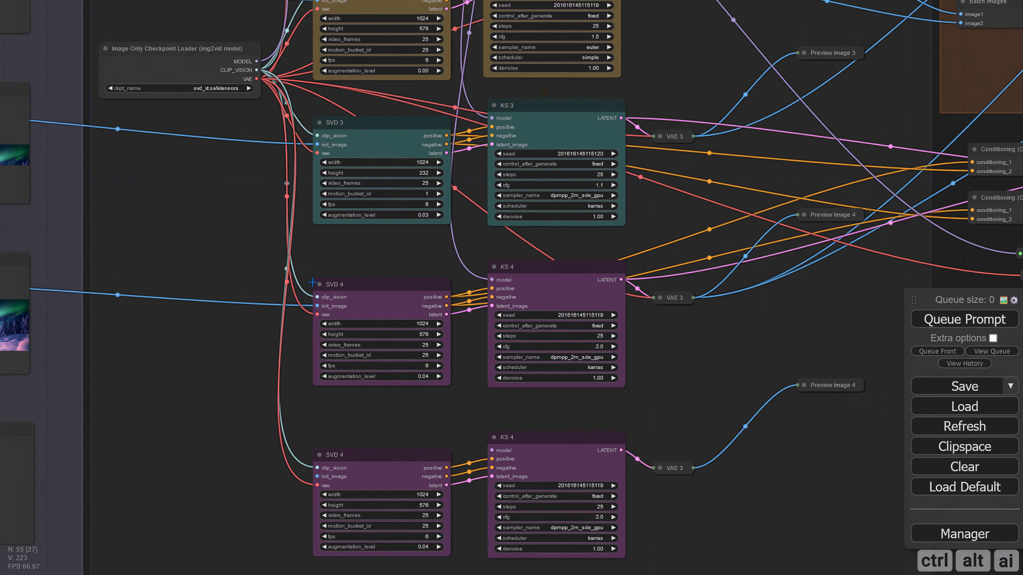
pyautogui.scroll(-7, 346, 270)
pyautogui.moveTo(397, 21); pyautogui.dragTo(420, 361)
# Connect the image output of the new Image Resize node to init_image on the pasted SVD 4
pyautogui.scroll(8, 434, 427)
pyautogui.moveTo(89, 469); pyautogui.dragTo(503, 454)
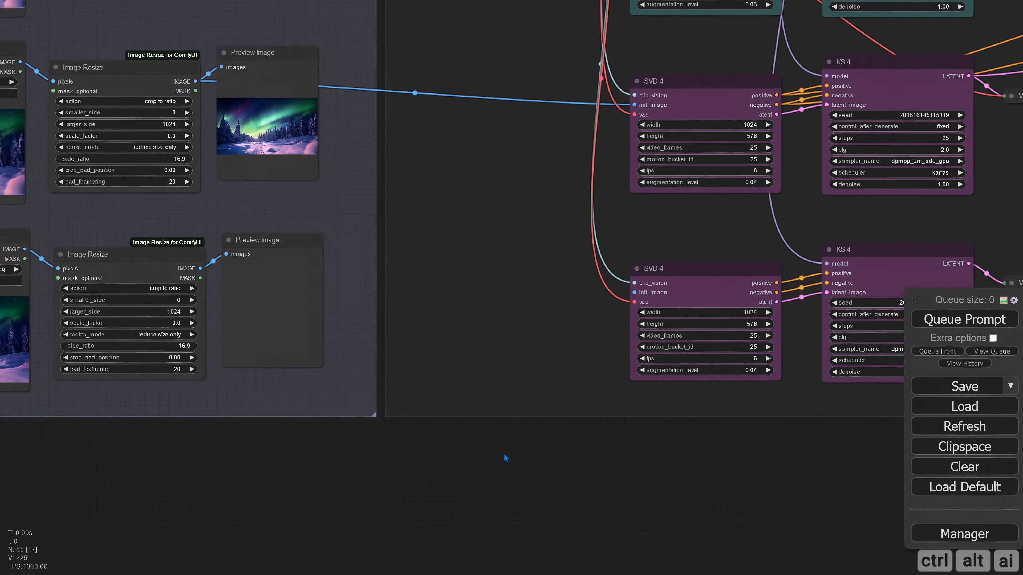
pyautogui.scroll(-2, 504, 454)
pyautogui.moveTo(253, 300); pyautogui.dragTo(611, 321)
# Set the pasted SVD 4's motion_bucket_id to 1 and augmentation_level to 0.03
pyautogui.moveTo(721, 429); pyautogui.dragTo(486, 414)
pyautogui.scroll(2, 486, 414)
pyautogui.moveTo(474, 337); pyautogui.dragTo(561, 381)
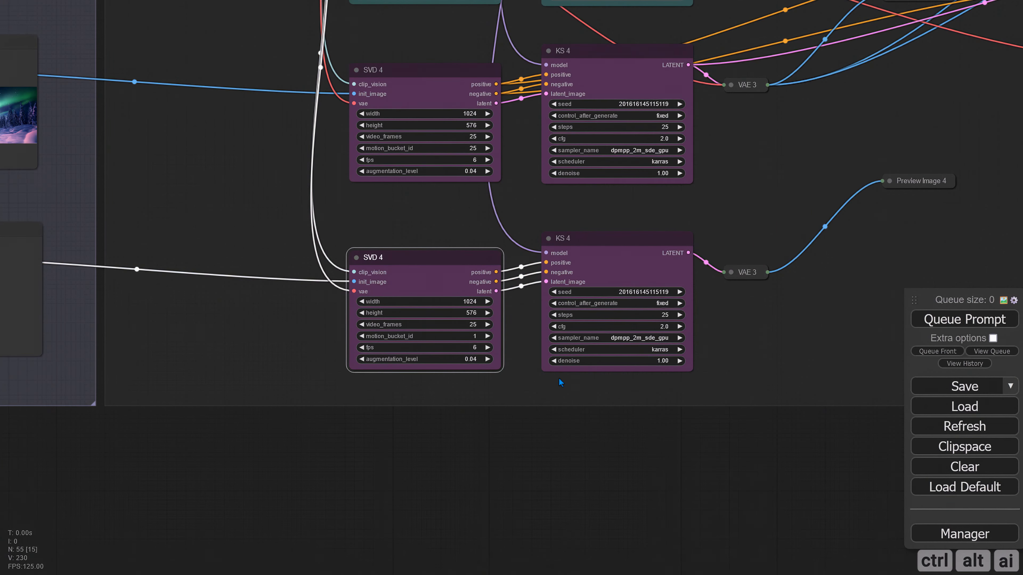
pyautogui.moveTo(562, 427); pyautogui.dragTo(434, 442)
# Set the pasted KS 4's cfg to 1.9 and its sampler to euler
pyautogui.click(435, 340)
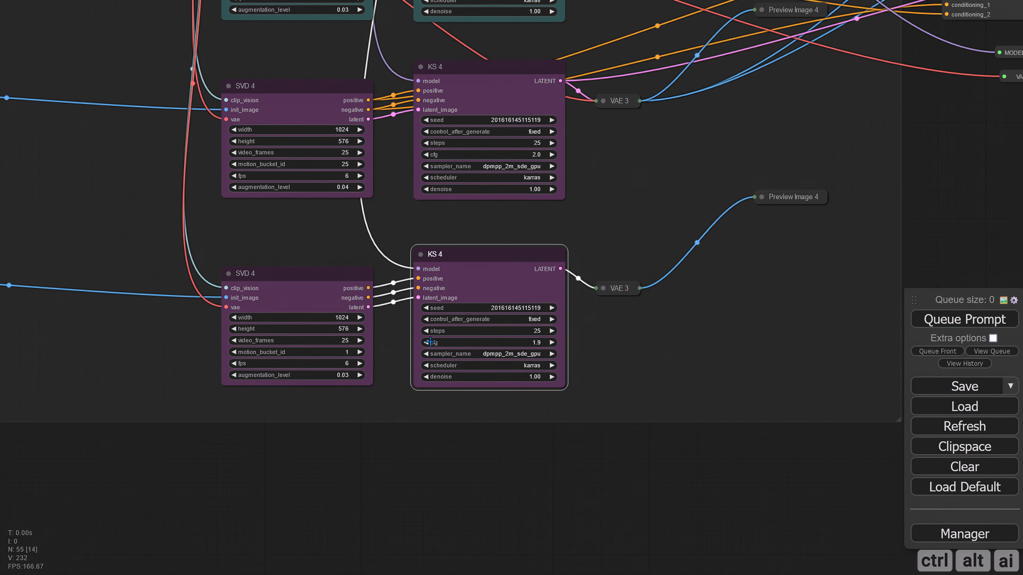
pyautogui.click(544, 353)
pyautogui.click(535, 309)
# Duplicate the last Final 4 video node to add a sixth output in the Video Outputs group
pyautogui.scroll(-8, 632, 330)
pyautogui.moveTo(926, 241)
pyautogui.mouseDown()
pyautogui.moveTo(598, 450)
pyautogui.moveTo(519, 556)
pyautogui.mouseUp()
pyautogui.scroll(6, 565, 365)
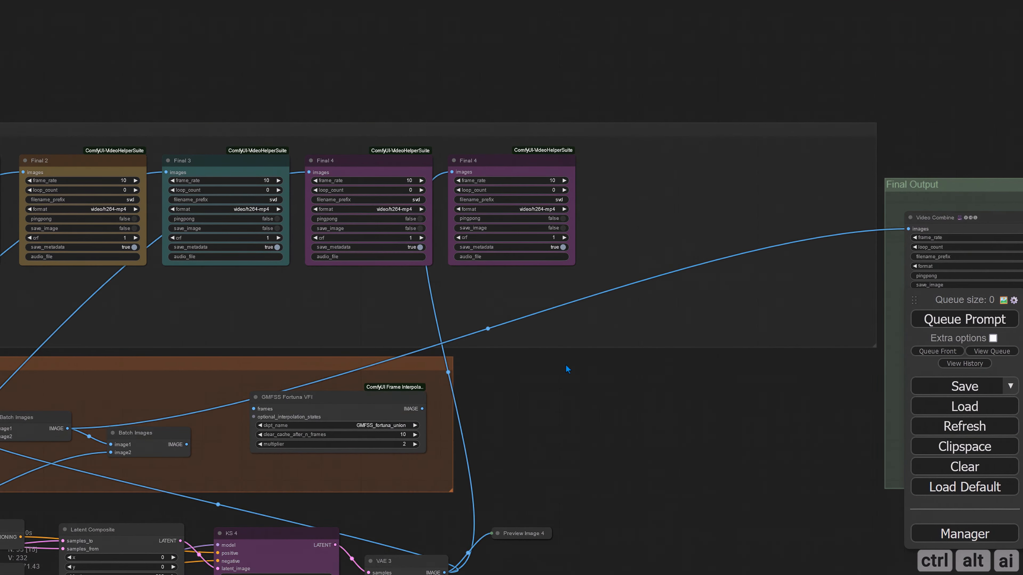
pyautogui.keyDown('alt'); pyautogui.moveTo(514, 161); pyautogui.dragTo(659, 163); pyautogui.keyUp('alt')
# Connect the bottom row's VAE 3 image output to the sixth video node and queue the prompt
pyautogui.scroll(-7, 587, 407)
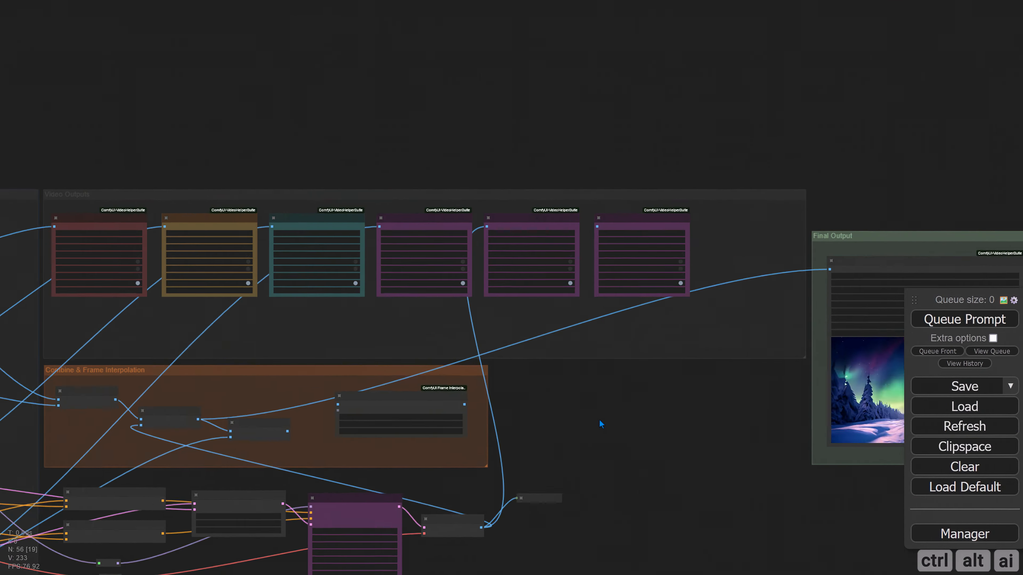
pyautogui.moveTo(599, 420); pyautogui.dragTo(710, 278)
pyautogui.scroll(8, 213, 485)
pyautogui.scroll(-6, 161, 509)
pyautogui.moveTo(211, 488); pyautogui.dragTo(753, 105)
pyautogui.moveTo(403, 463); pyautogui.dragTo(584, 307)
pyautogui.click(930, 321)
pyautogui.scroll(-4, 437, 404)
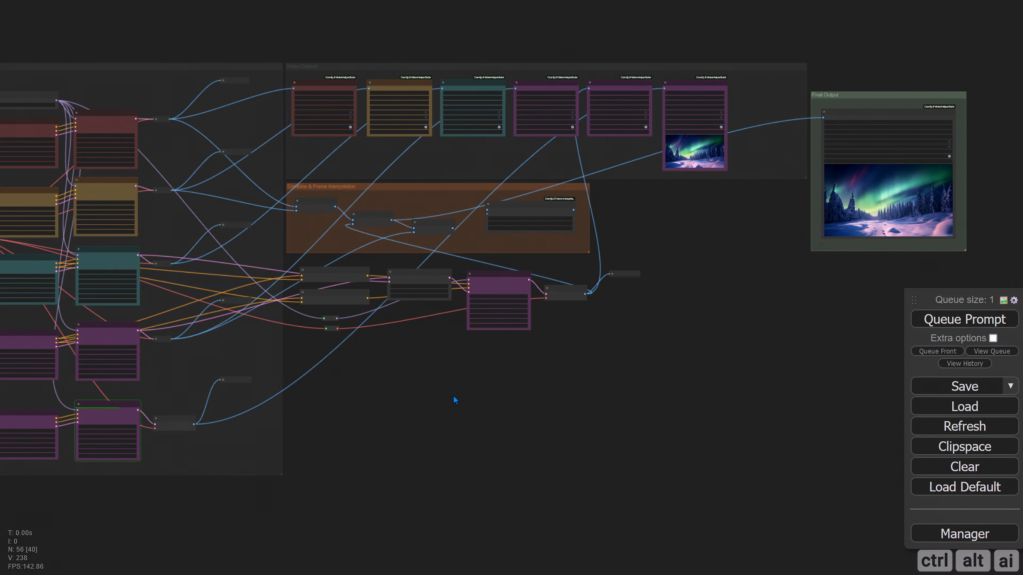
pyautogui.moveTo(693, 173); pyautogui.dragTo(561, 302)
pyautogui.scroll(15, 560, 286)
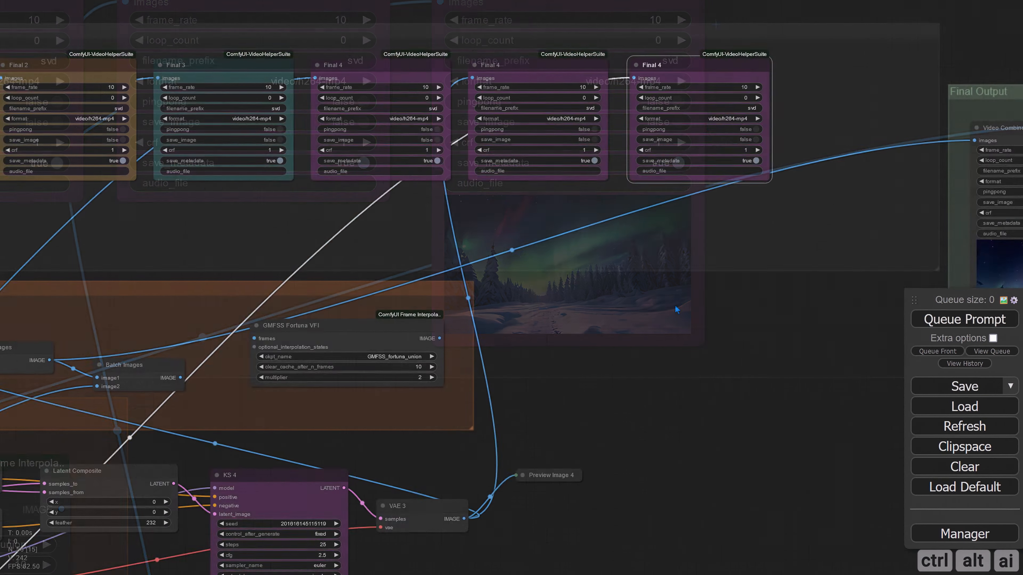
# Retitle the composite branch's KS 4 as KS 5 and colour it green
pyautogui.moveTo(675, 305); pyautogui.dragTo(606, 347)
pyautogui.moveTo(322, 455); pyautogui.dragTo(701, 202)
pyautogui.rightClick(564, 258)
pyautogui.click(568, 333)
pyautogui.press('Return')
pyautogui.rightClick(564, 258)
pyautogui.click(739, 439)
# Colour the original KS 4 sampler node green
pyautogui.scroll(-7, 742, 439)
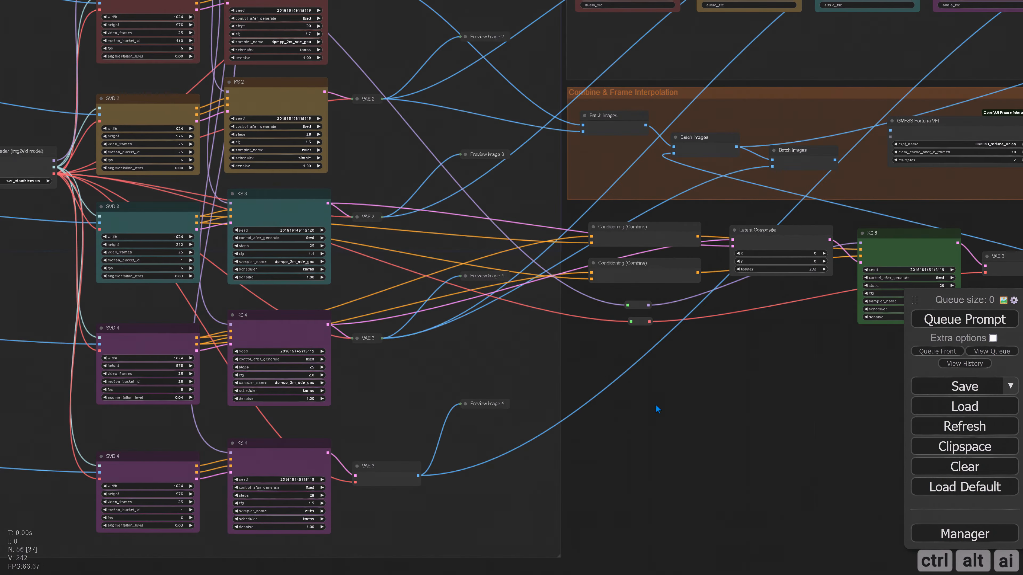
pyautogui.rightClick(247, 347)
pyautogui.click(286, 358)
pyautogui.click(307, 407)
# Collapse the VAE Decode node beside KS 6 and title the new group around the compositing nodes "Latent Composite & Combine"
pyautogui.scroll(3, 306, 407)
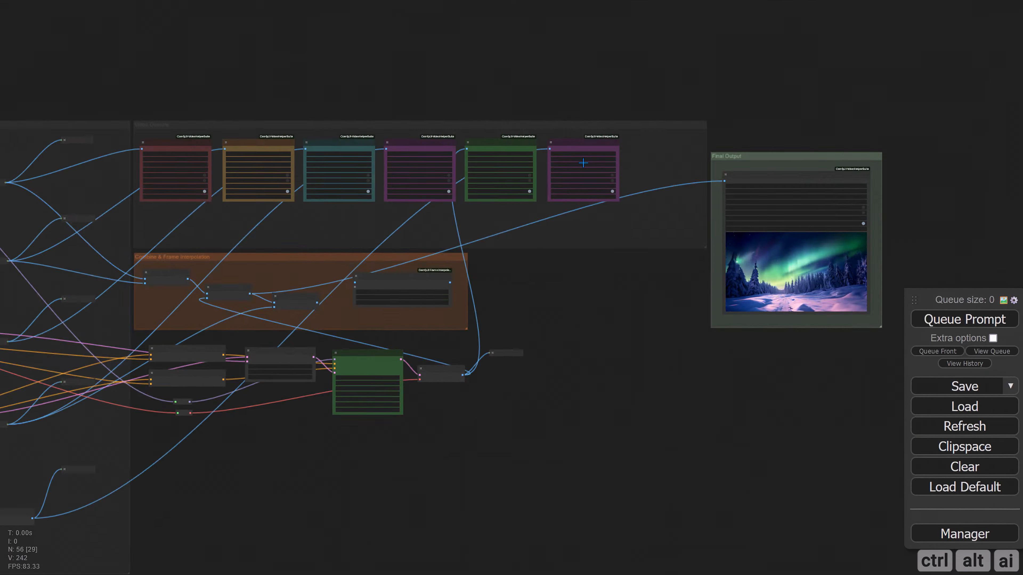
pyautogui.rightClick(469, 284)
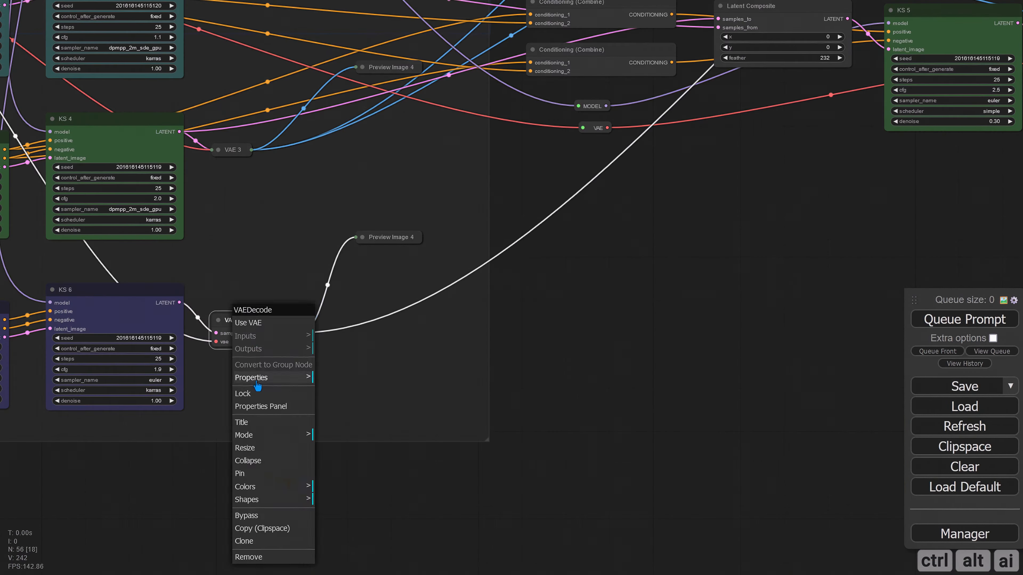
pyautogui.click(253, 459)
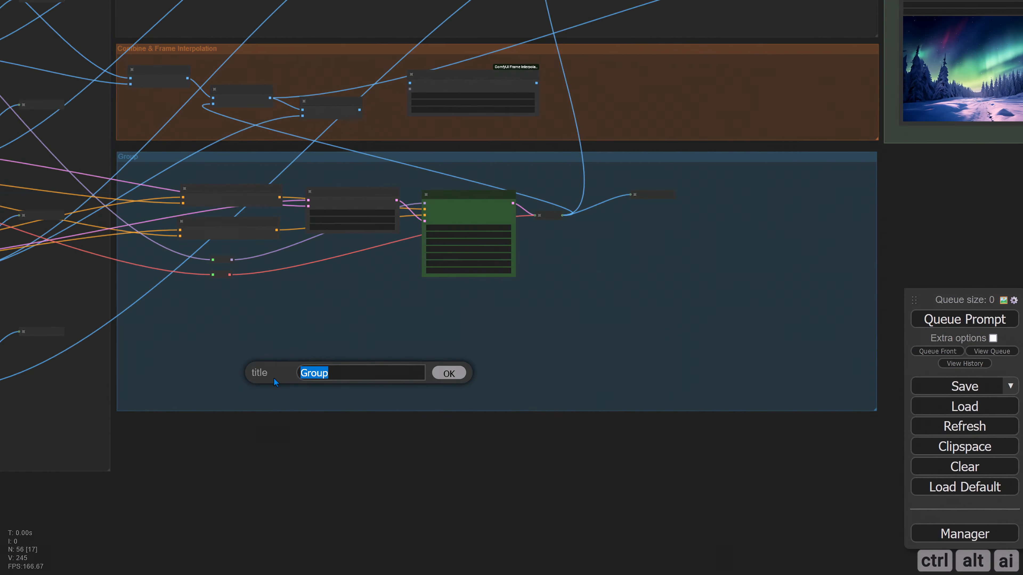
pyautogui.write('Latent Comp')
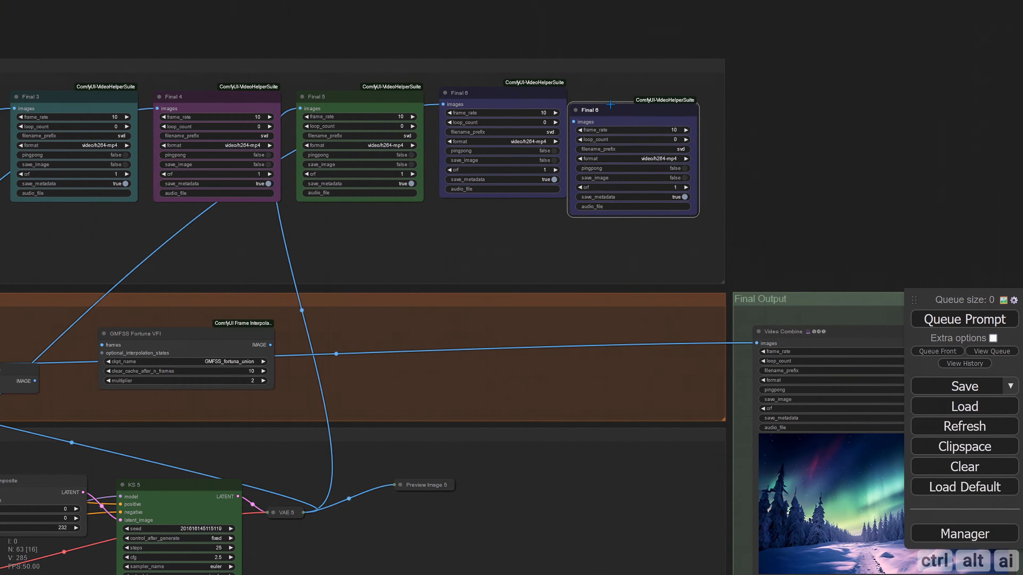
# Duplicate the Final 6 video node and align the copy beside it in the Video Outputs group
pyautogui.click(617, 96)
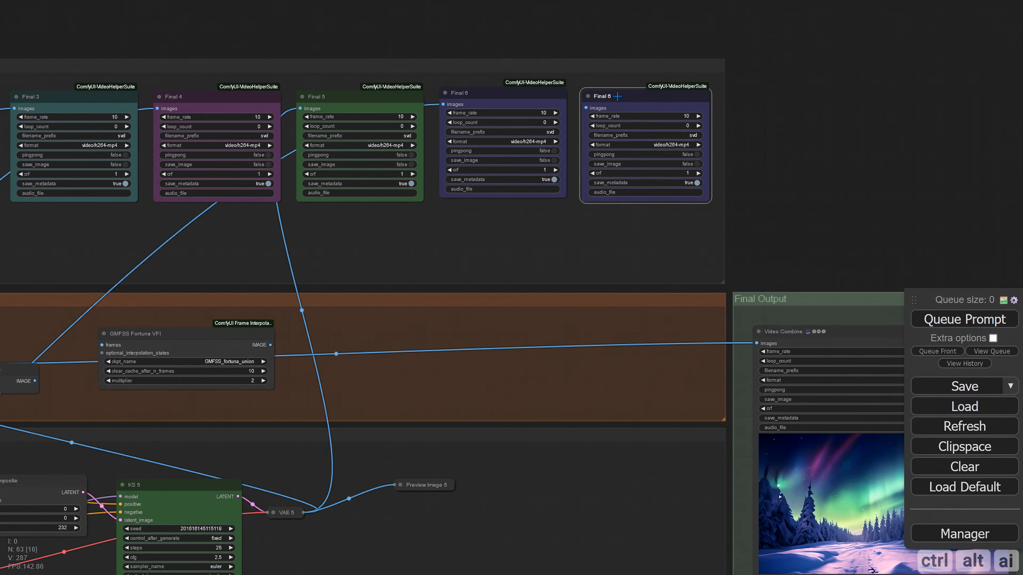
pyautogui.moveTo(616, 96); pyautogui.dragTo(617, 92)
# Connect the lower VAE 5's image output to the copied Final 6 node and queue the prompt
pyautogui.scroll(-3, 500, 444)
pyautogui.scroll(2, 500, 444)
pyautogui.scroll(-5, 500, 485)
pyautogui.scroll(3, 500, 485)
pyautogui.moveTo(427, 514); pyautogui.dragTo(606, 83)
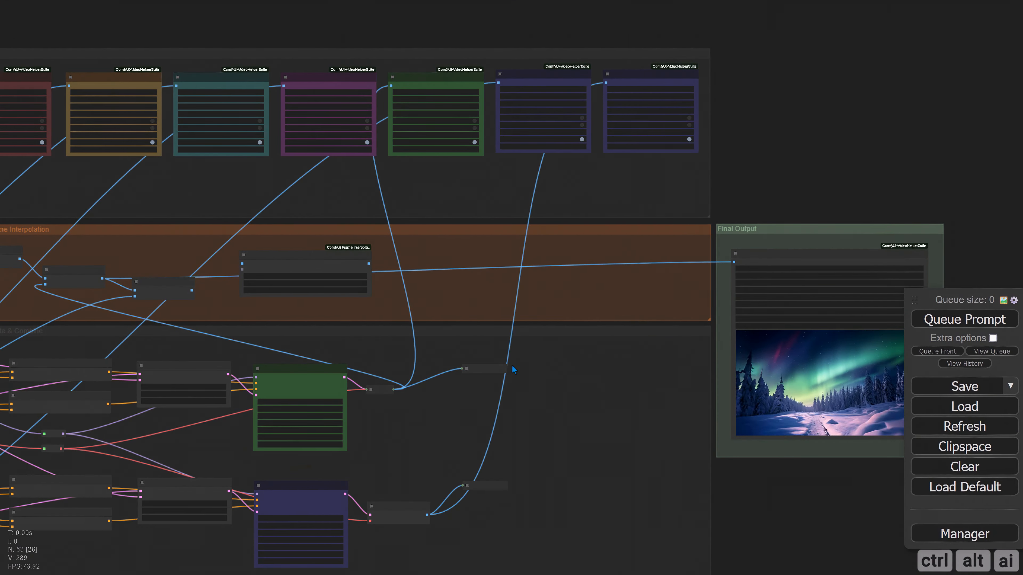
pyautogui.hotkey('ctrl', 'Return')
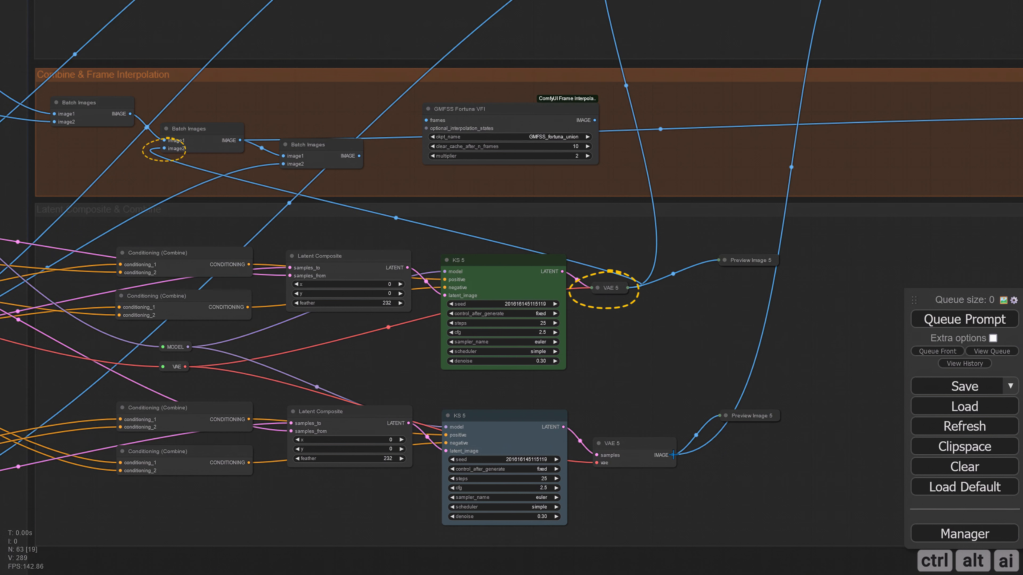
# Connect the lower VAE 5's image output to image2 of the third Batch Images node and collapse that VAE node
pyautogui.moveTo(673, 455); pyautogui.dragTo(283, 165)
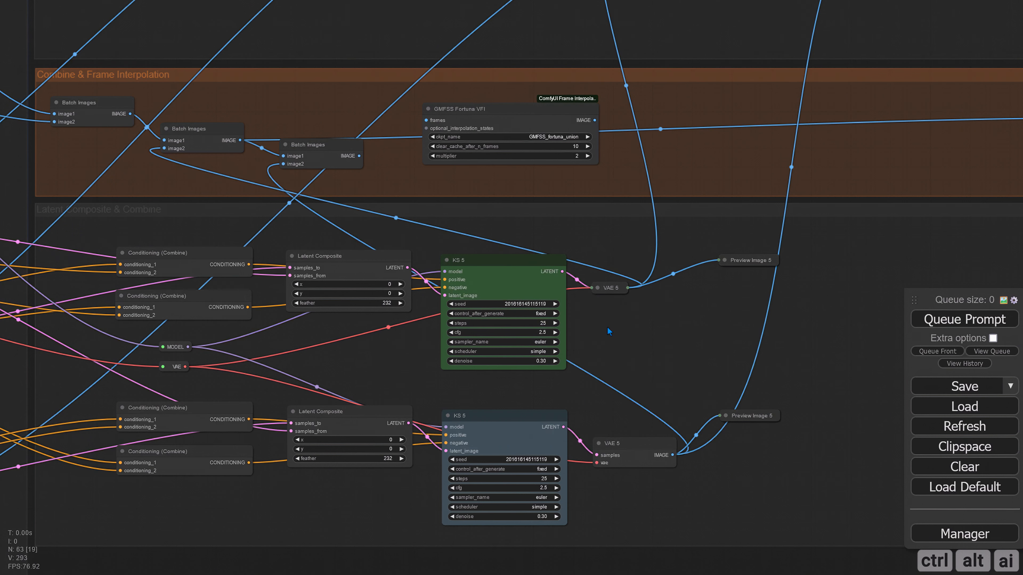
pyautogui.click(608, 441)
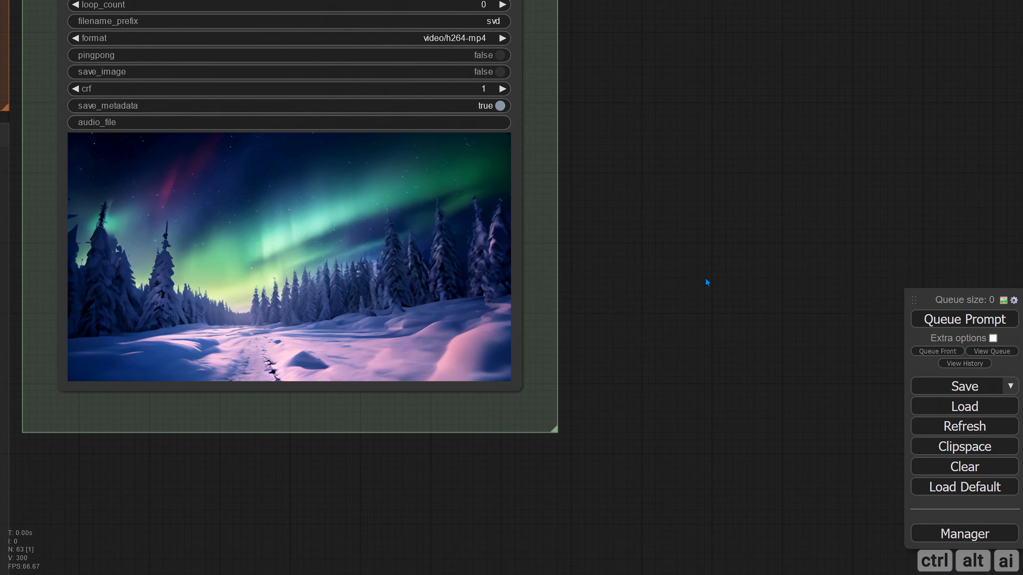
pyautogui.moveTo(706, 279); pyautogui.dragTo(869, 301)
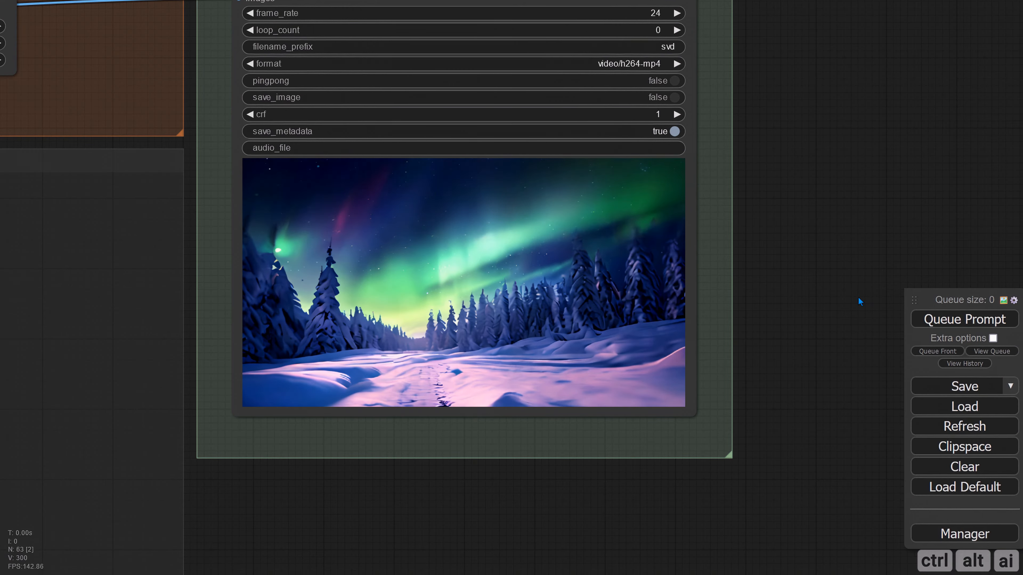
pyautogui.scroll(-10, 859, 296)
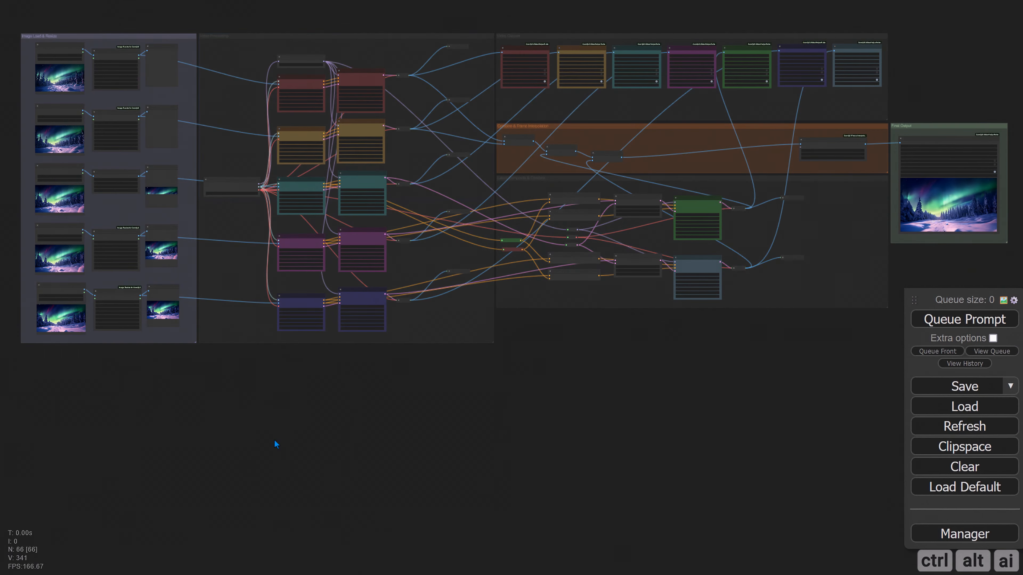